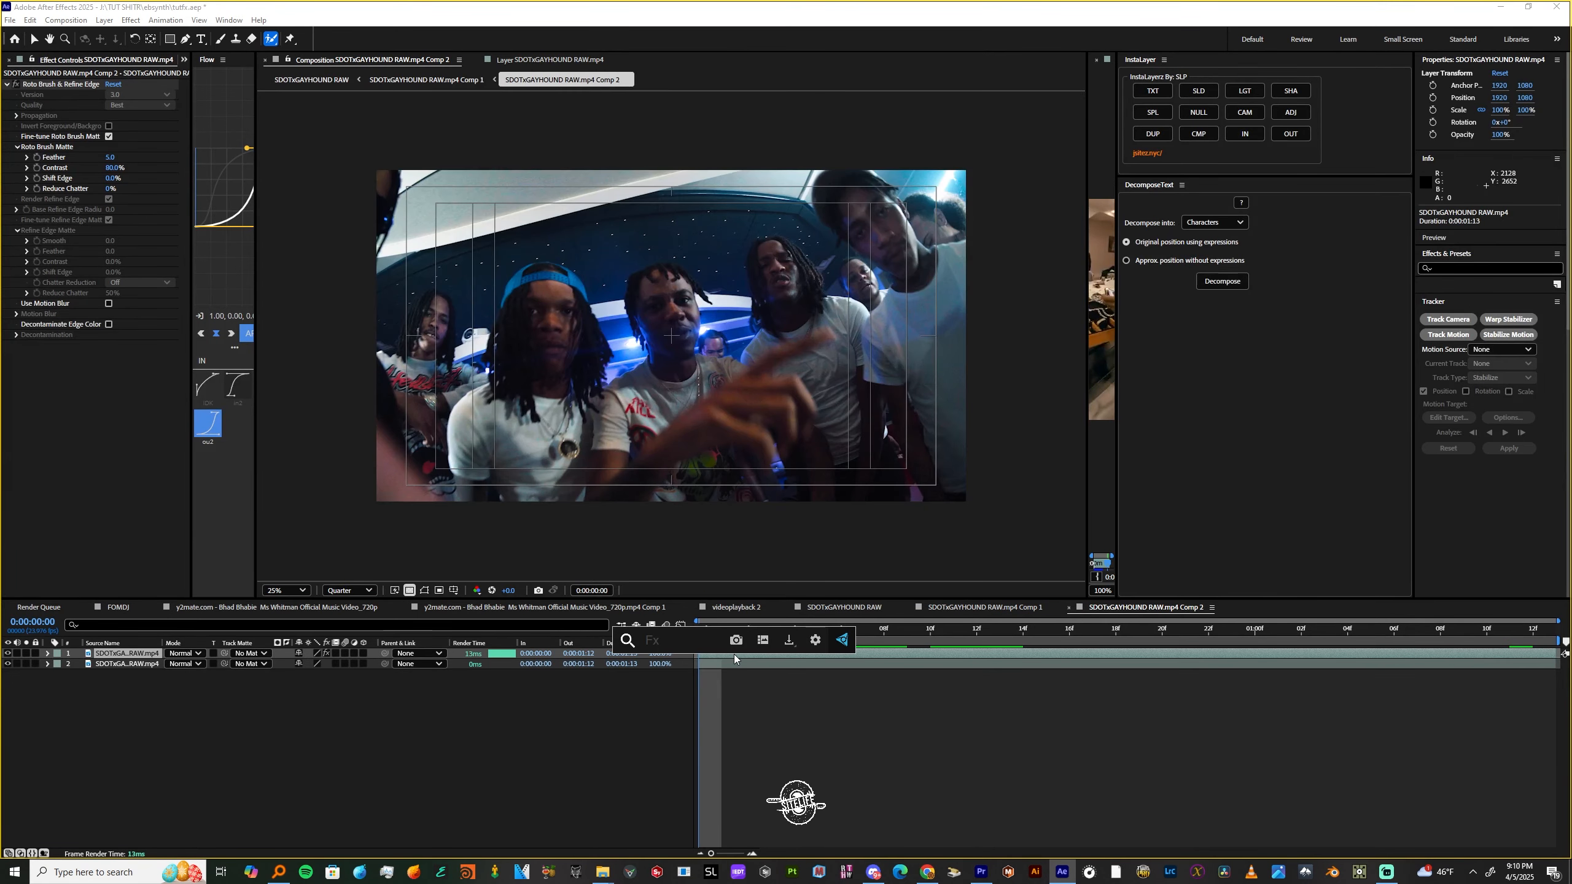
# Add the Refine Soft Matte effect to the rotoscoped footage layer
pyautogui.write('refeine')
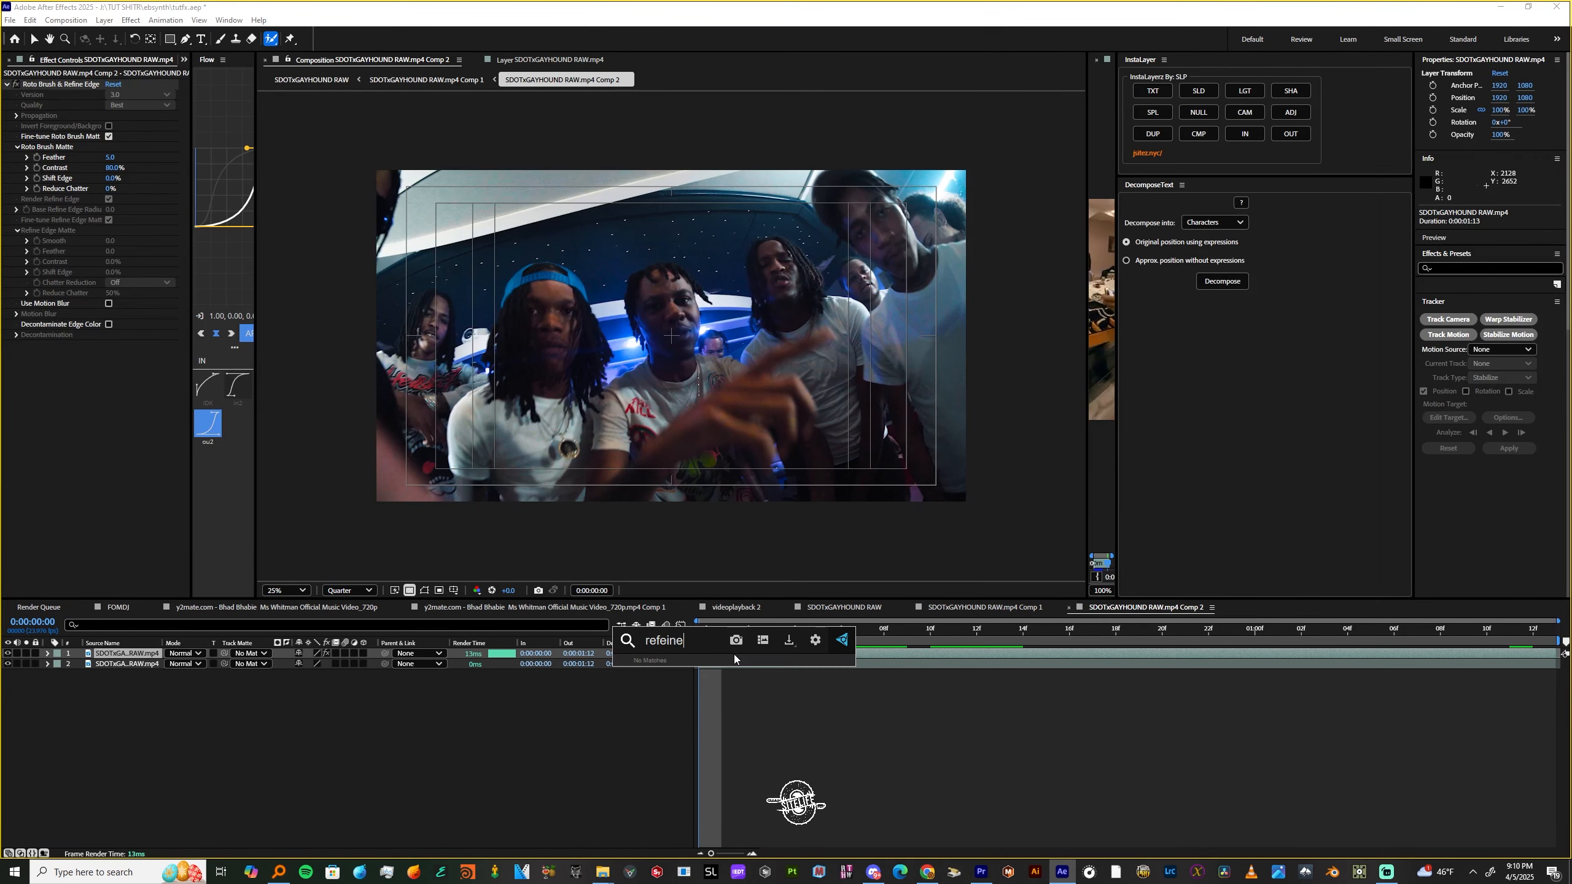
pyautogui.press('BackSpace')
pyautogui.press('BackSpace')
pyautogui.press('BackSpace')
pyautogui.press('BackSpace')
pyautogui.write('ine')
pyautogui.press('Return')
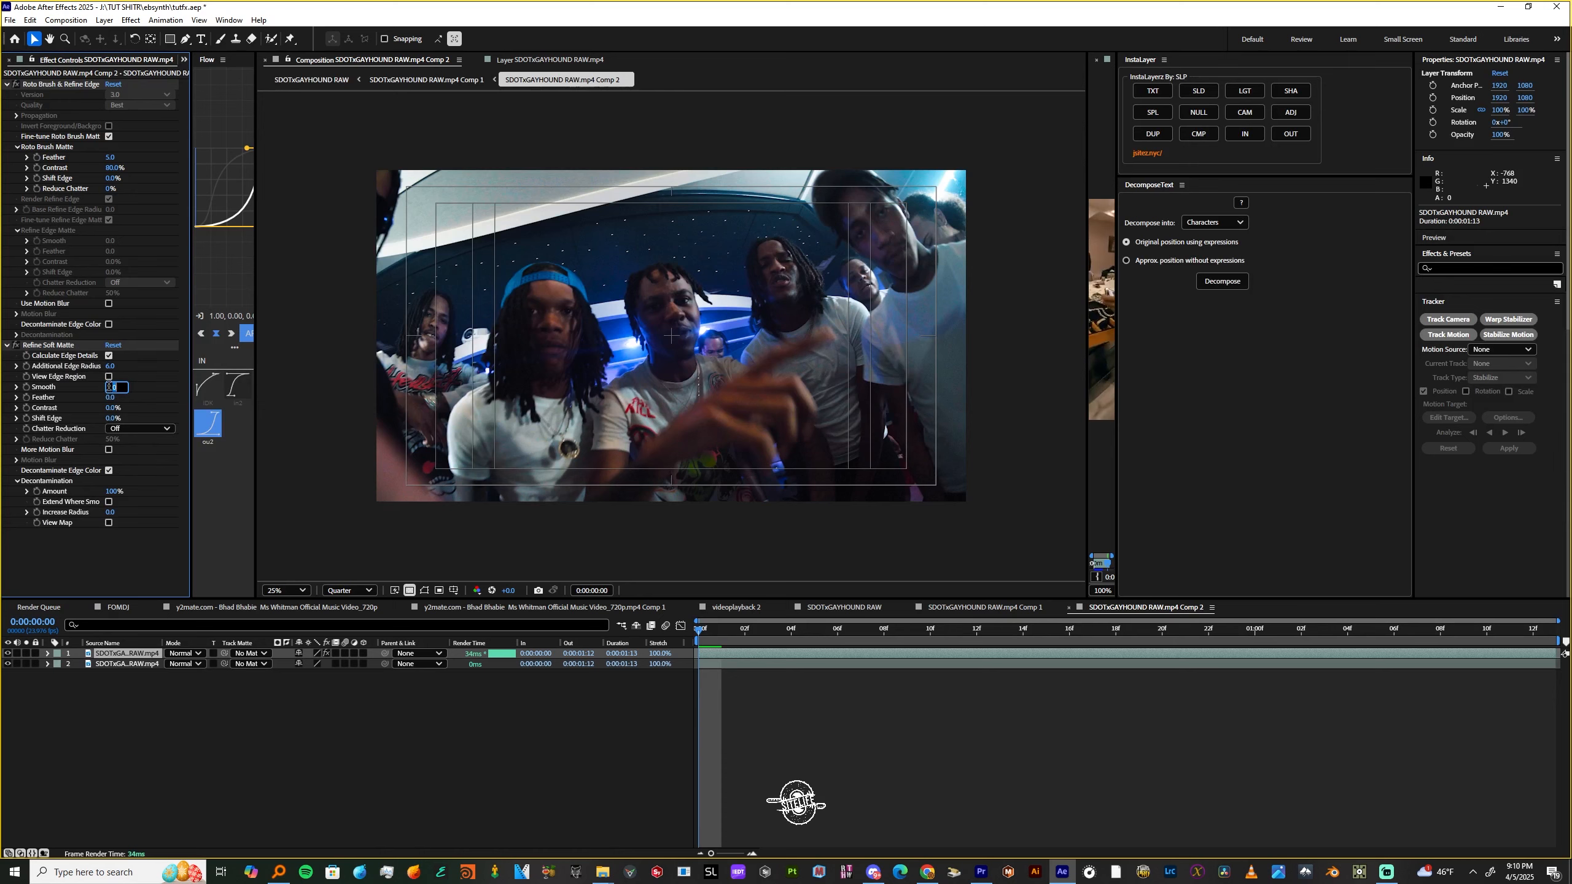
# Set Refine Soft Matte's Smooth and Feather to 6 and check the matte on a different frame
pyautogui.write('6')
pyautogui.press('Tab')
pyautogui.write('6')
pyautogui.press('Return')
pyautogui.click(814, 638)
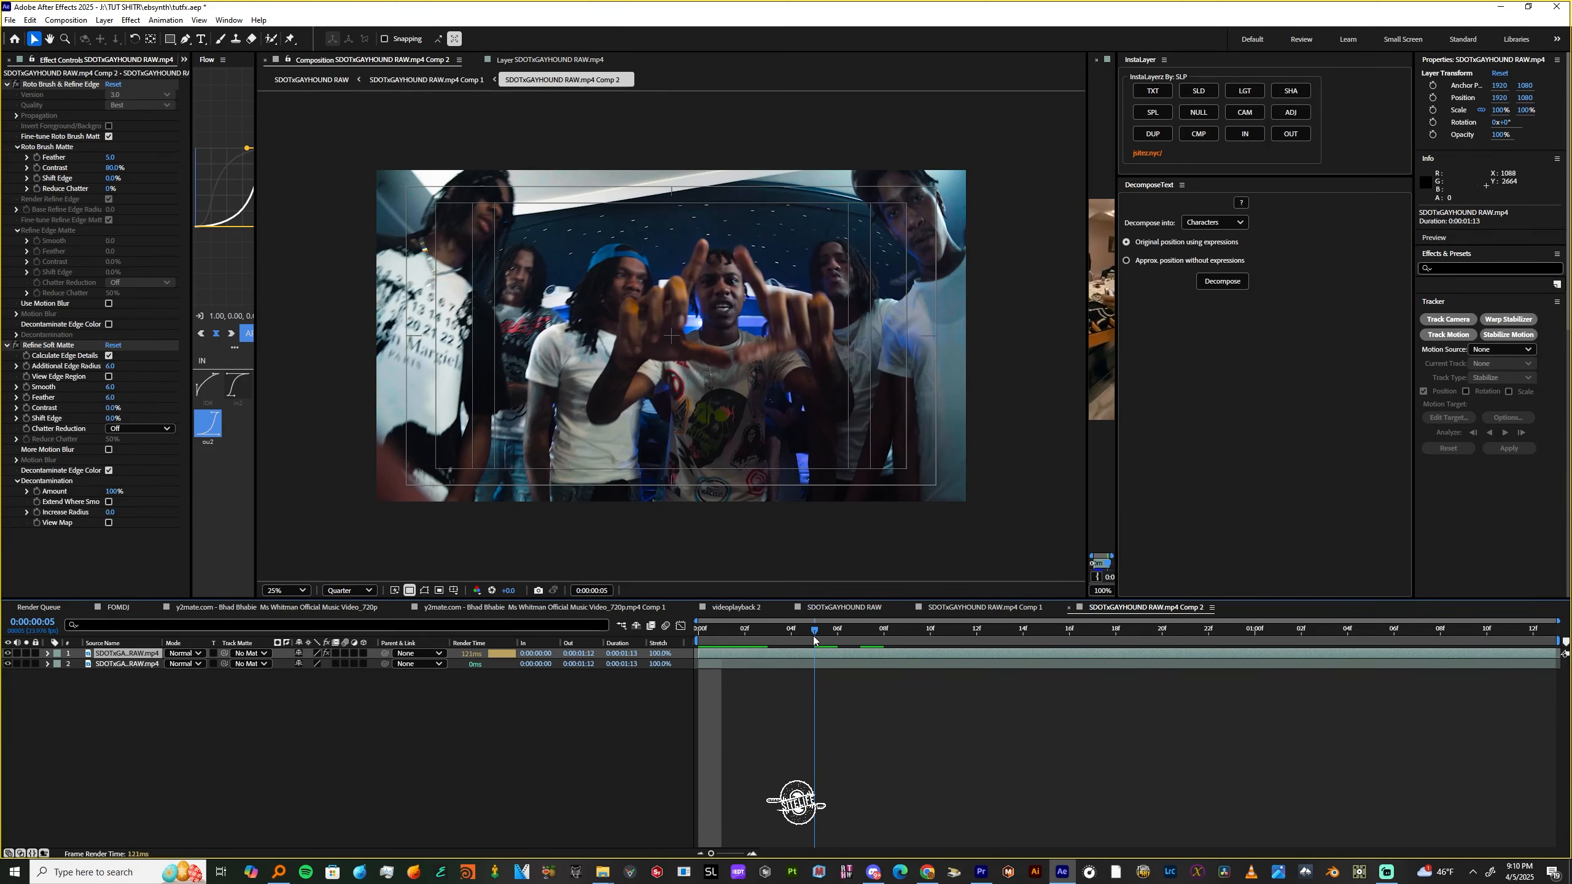
# Pre-compose the rotoscoped layer, moving all its attributes into the new composition
pyautogui.rightClick(894, 654)
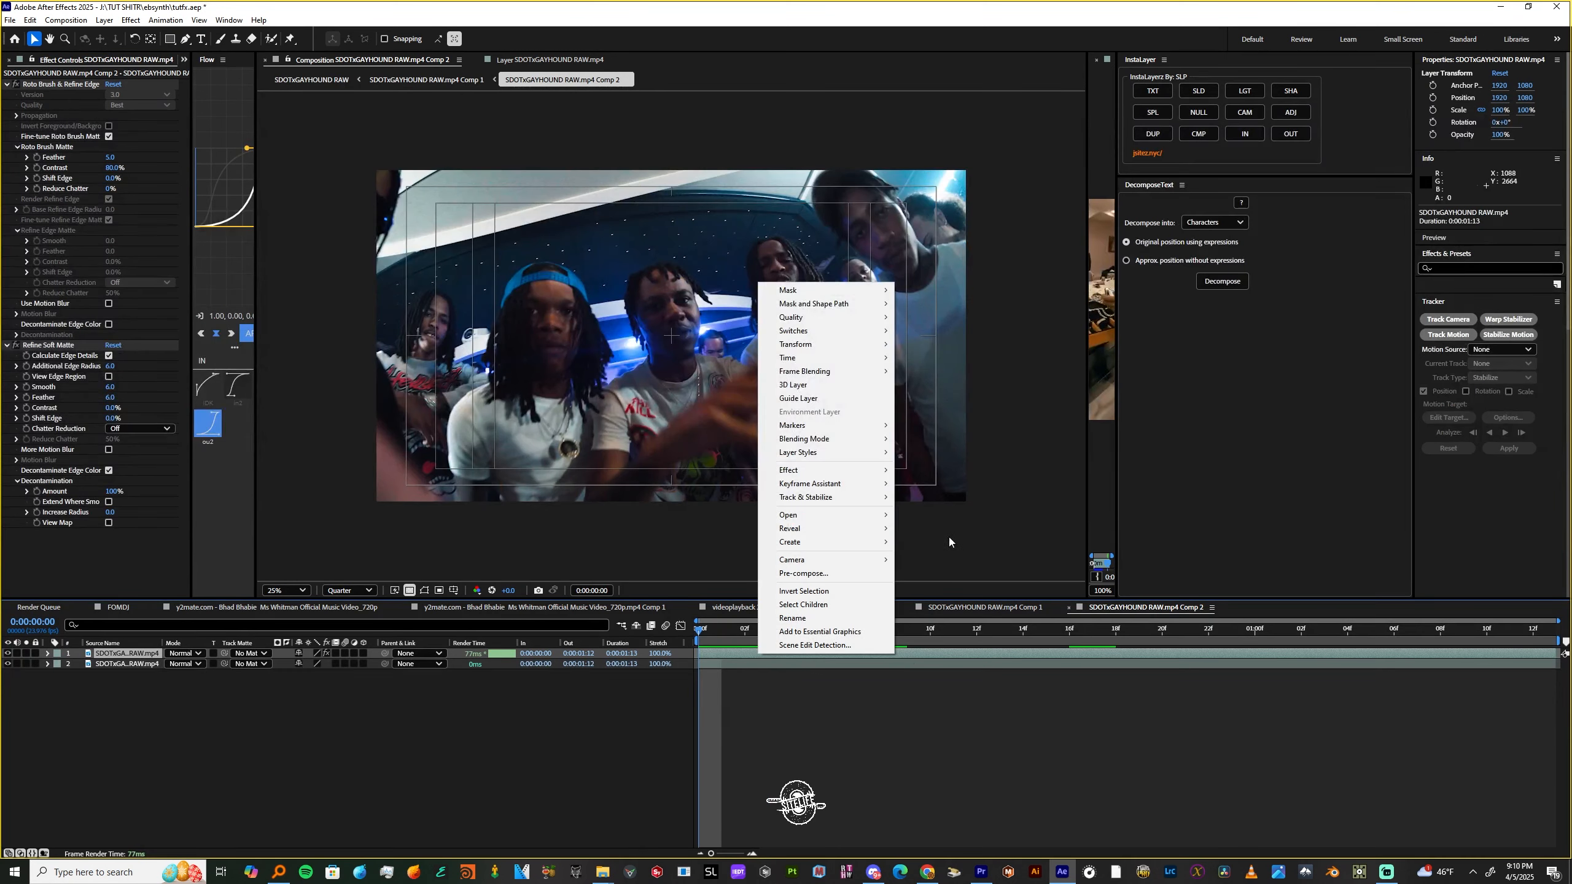
pyautogui.click(804, 573)
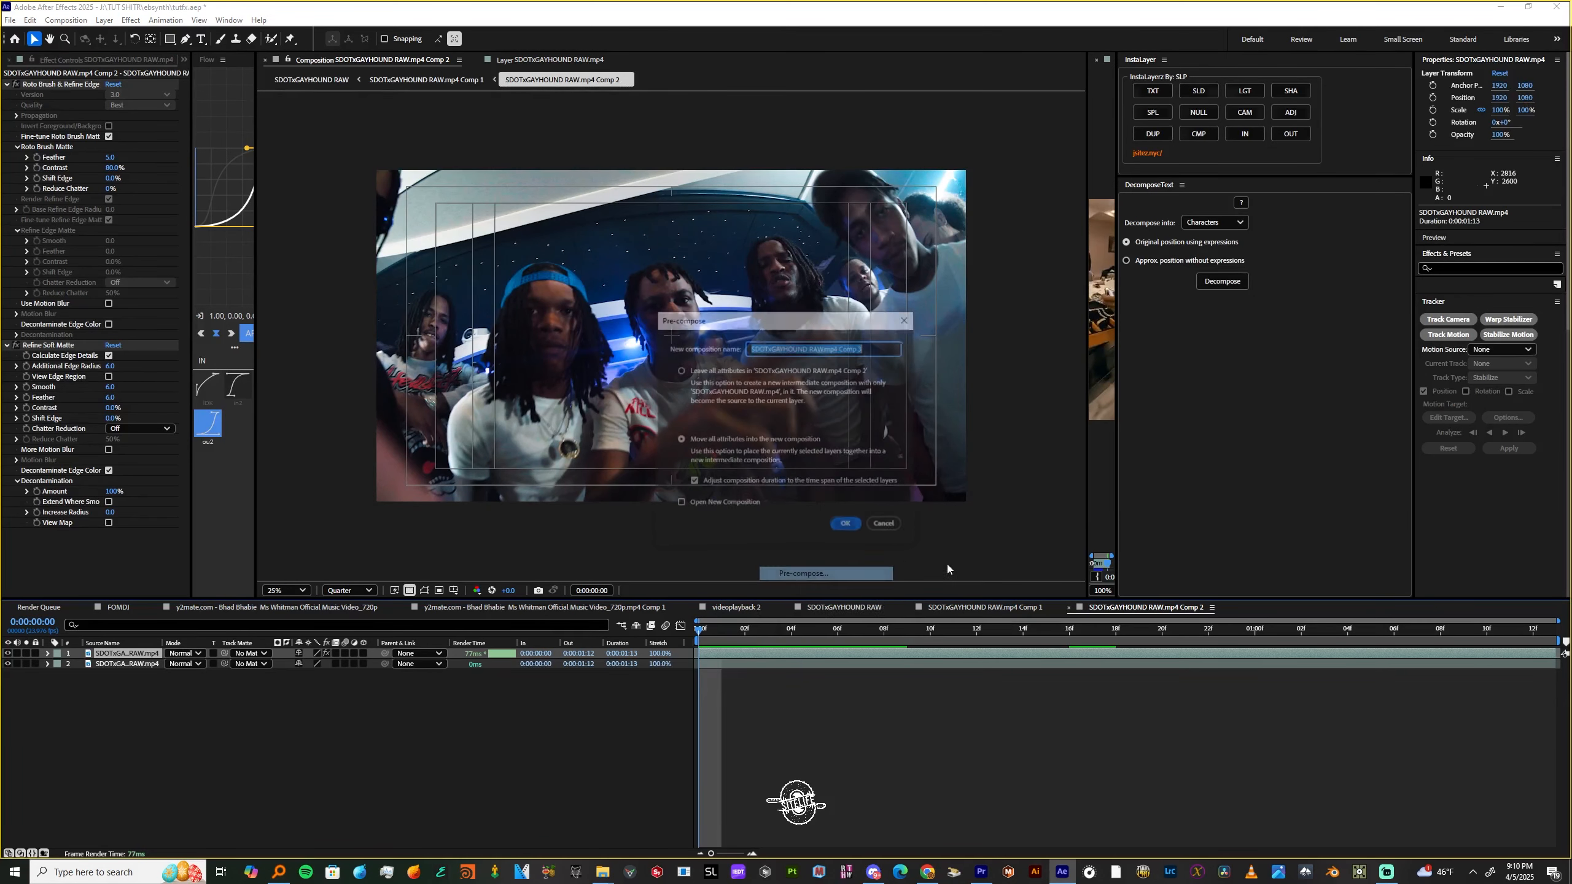
pyautogui.click(846, 525)
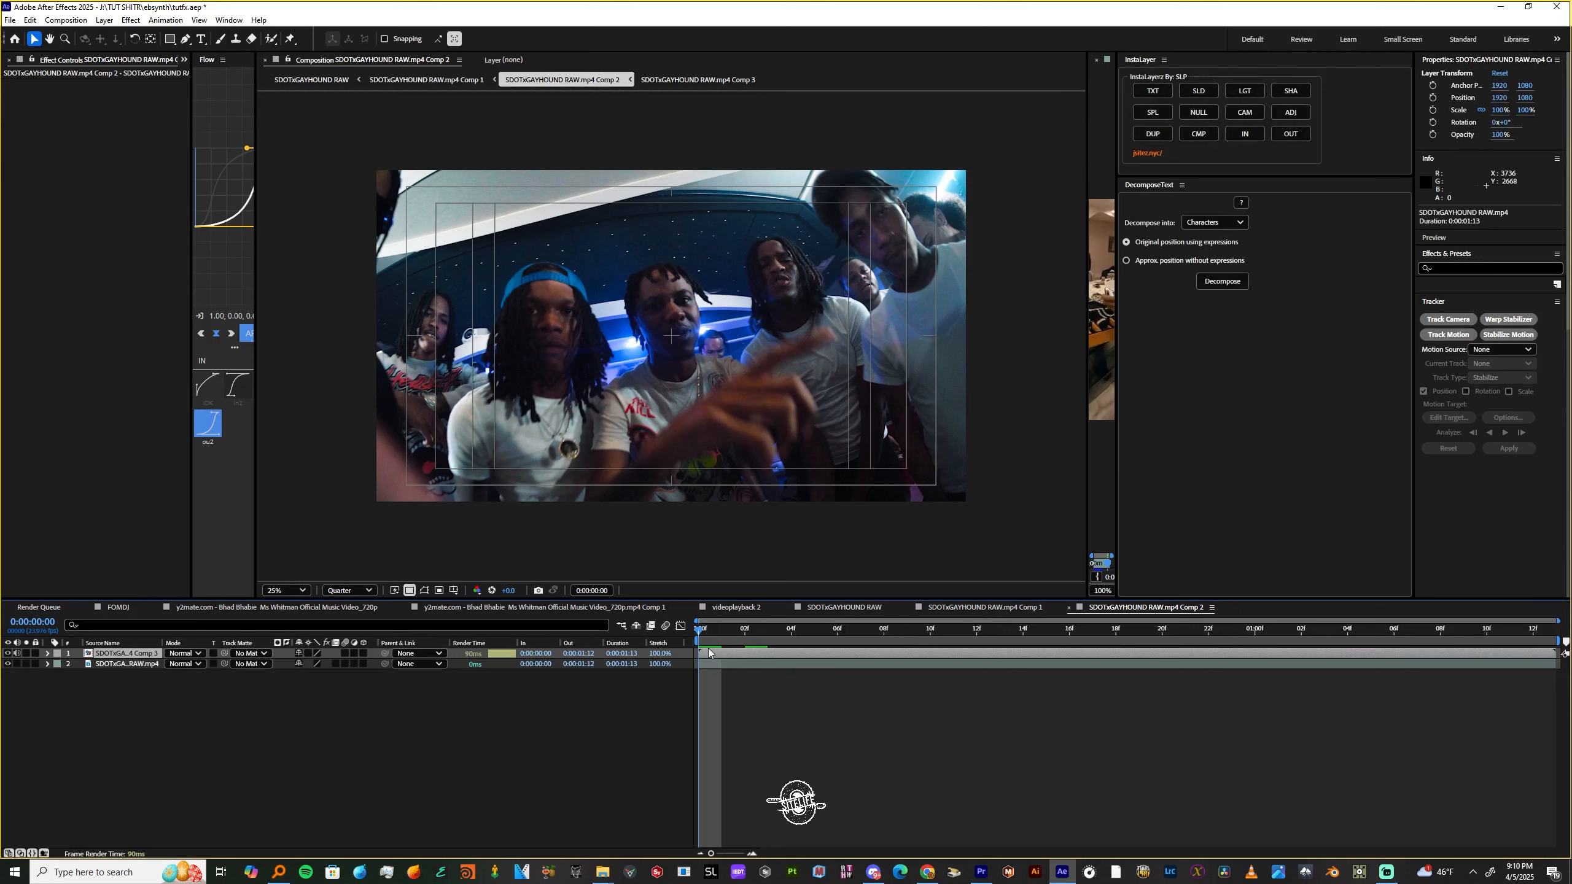
# Add RSMB Pro to the pre-composed hand layer and set its main blur amount to 0.2
pyautogui.hotkey('ctrl', 'space')
pyautogui.write('rsmb')
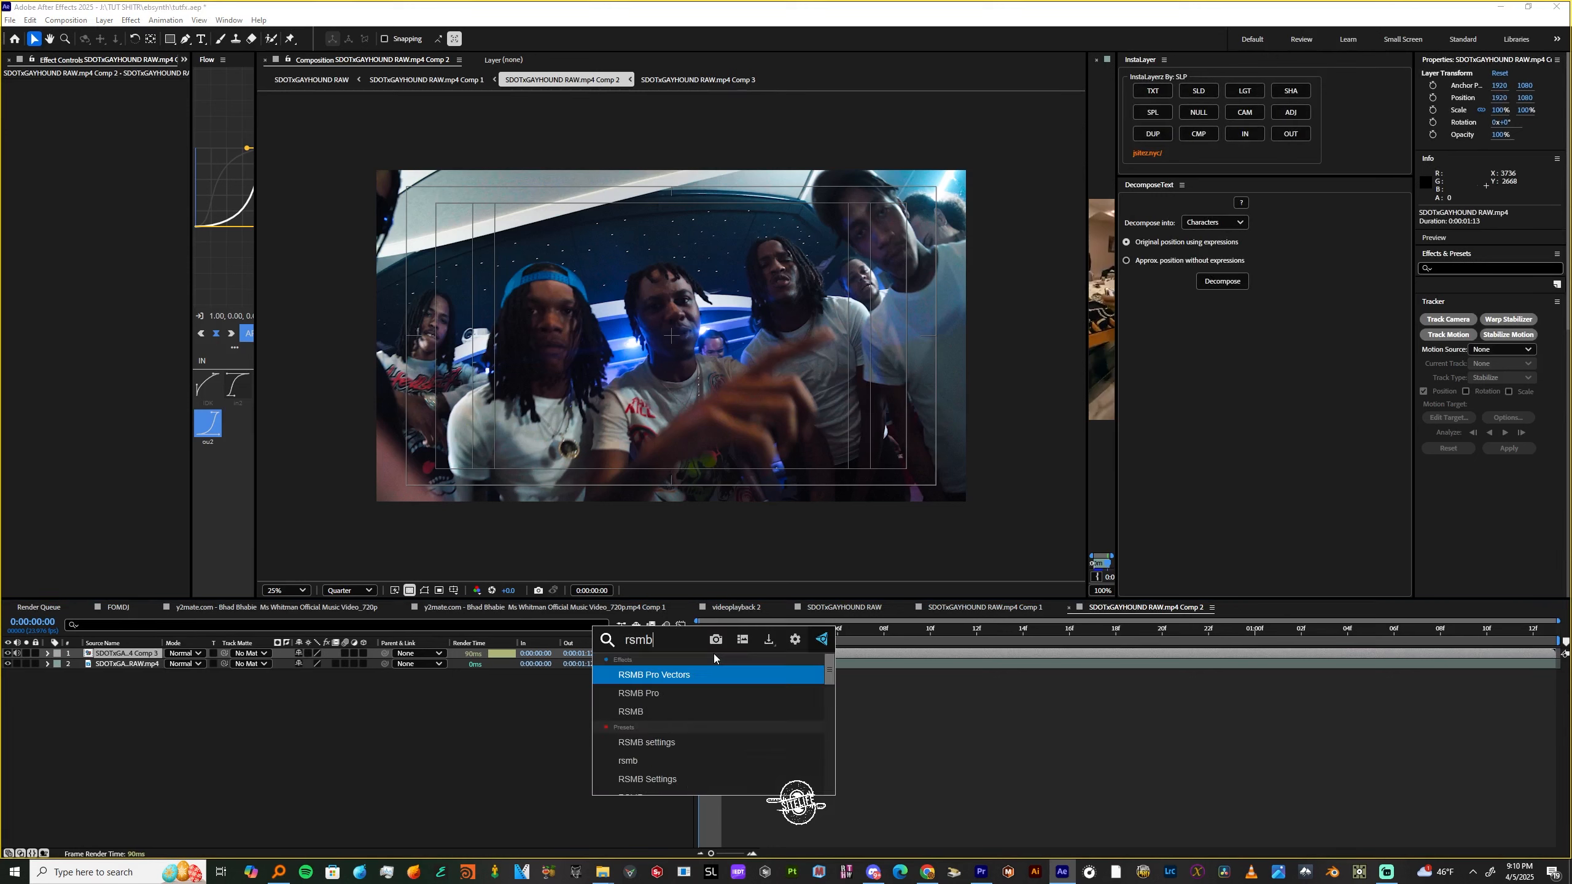
pyautogui.press('Down')
pyautogui.press('Return')
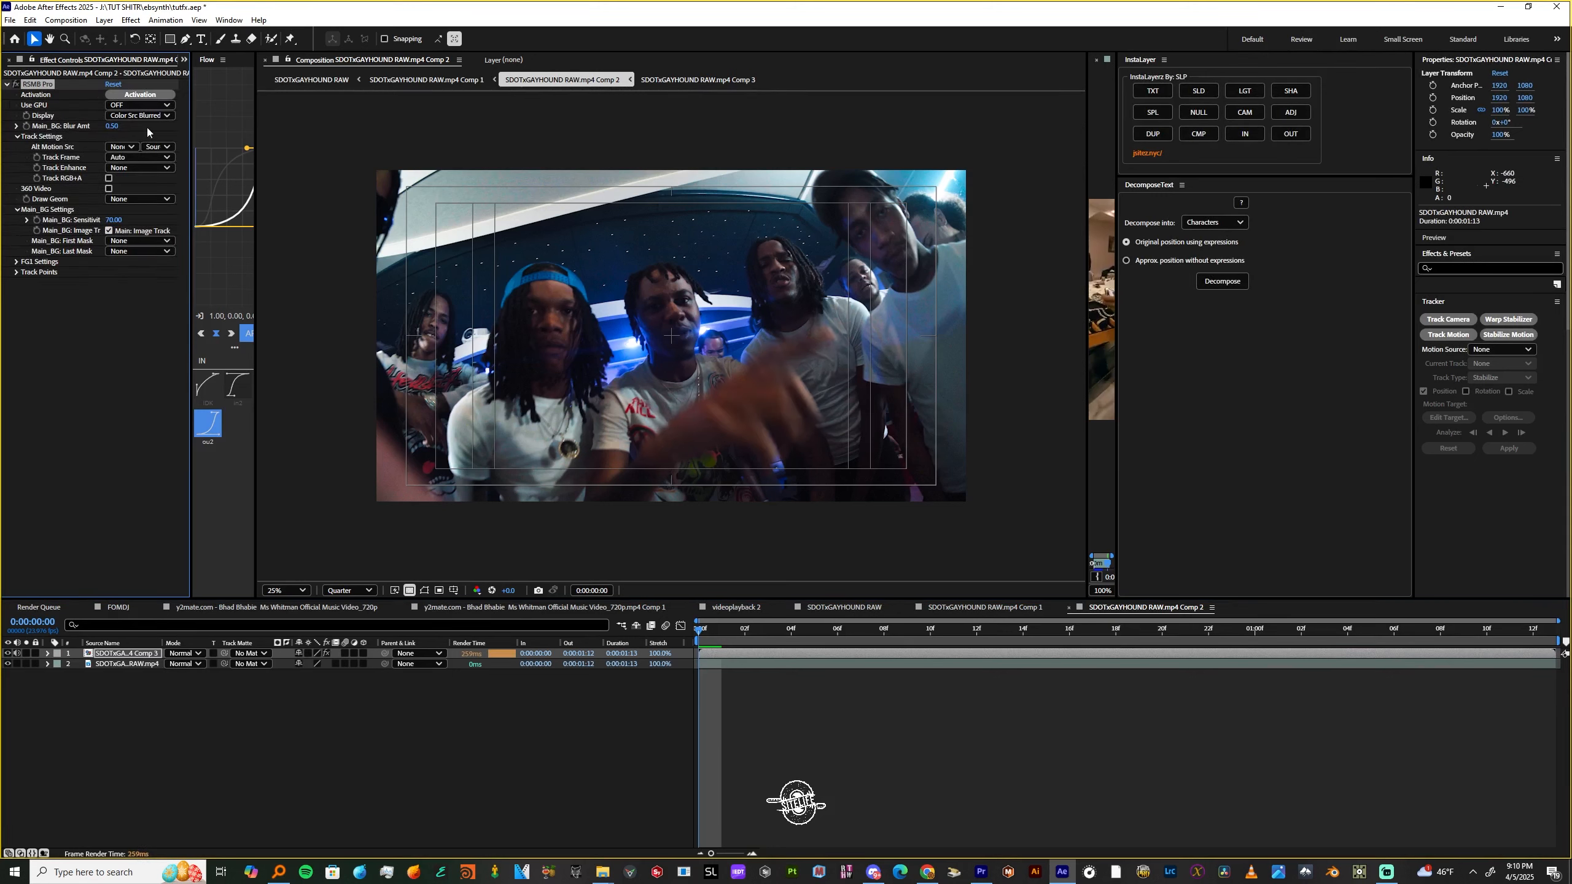
pyautogui.click(111, 126)
pyautogui.write('0.2')
pyautogui.press('Return')
# Add the Echo effect to the pre-composed hand layer, below the motion blur effect
pyautogui.hotkey('ctrl', 'space')
pyautogui.write('ech')
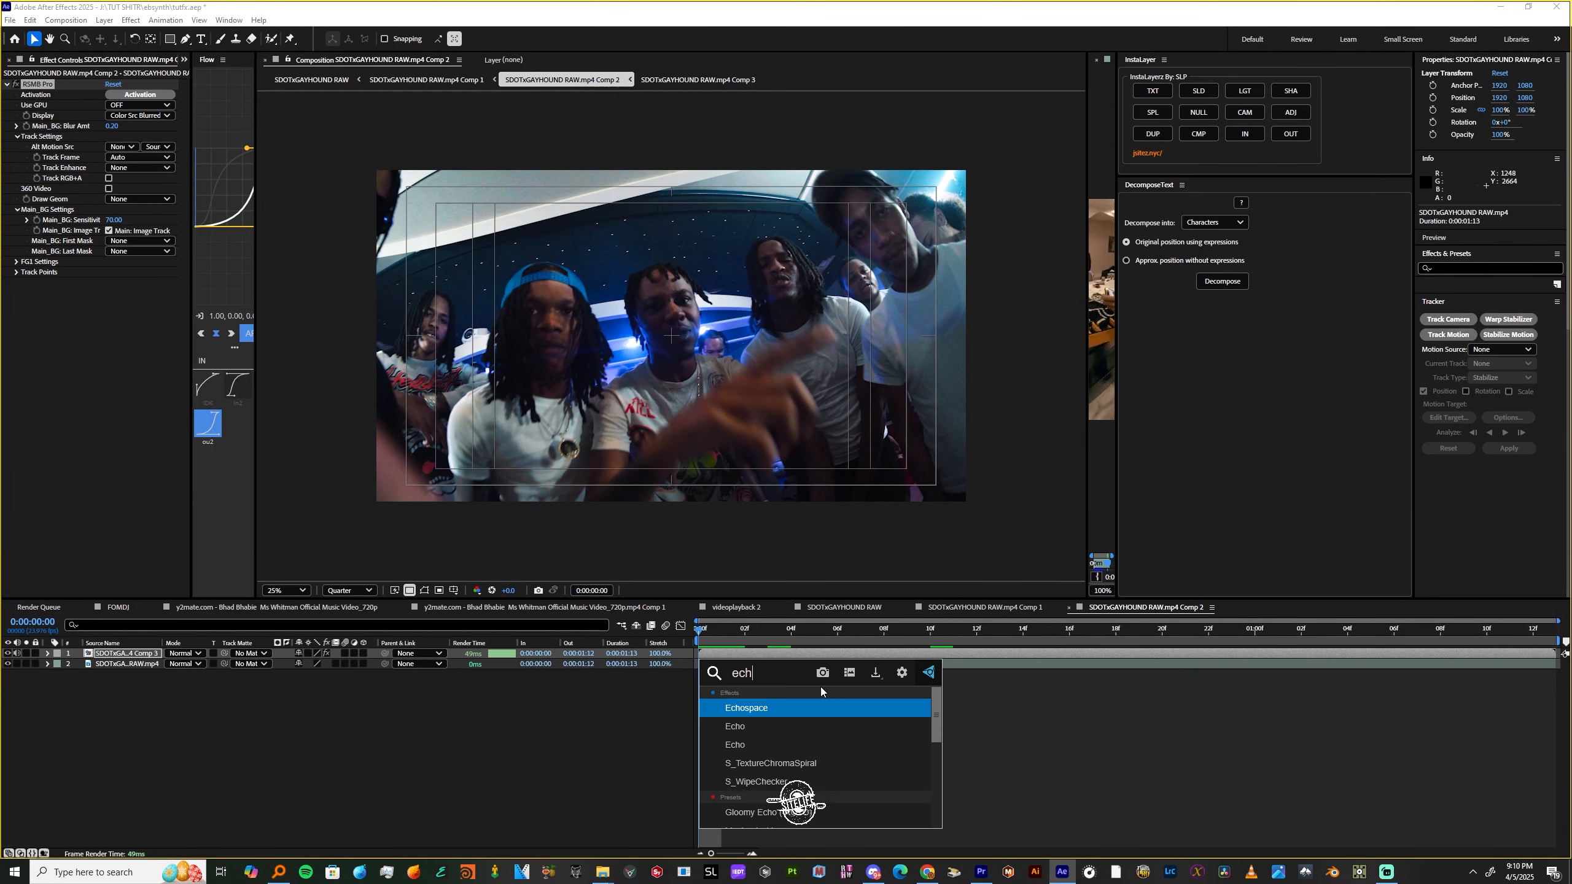
pyautogui.press('Down')
pyautogui.press('Down')
pyautogui.press('Return')
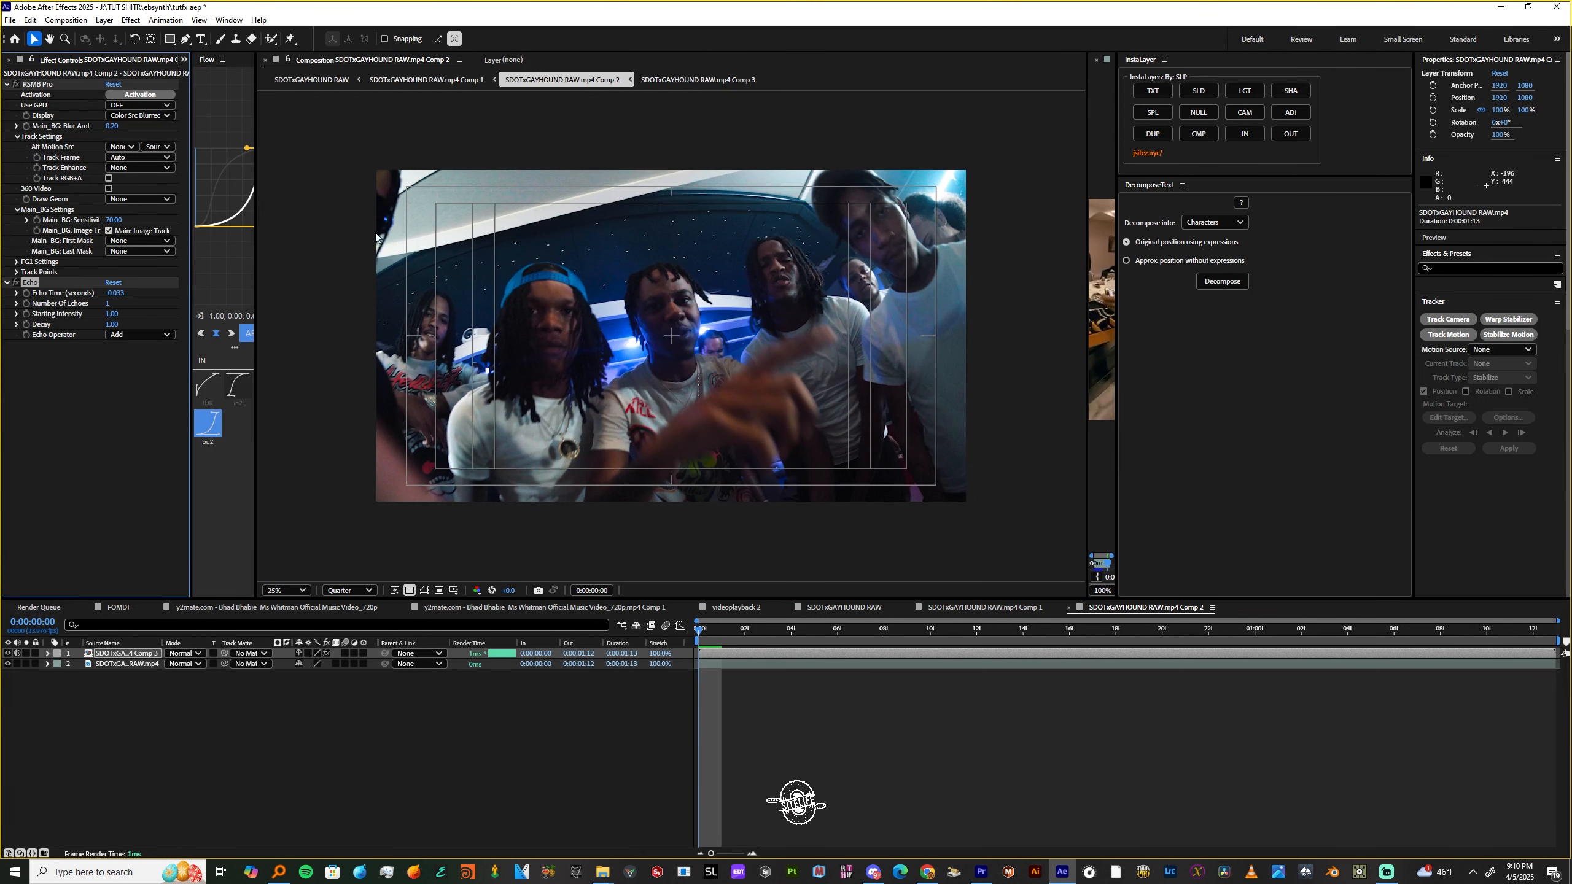
# Adjust the echo time, set Number of Echoes to 7 and Decay to 0.70, and preview the trails
pyautogui.click(119, 294)
pyautogui.write('7')
pyautogui.press('Return')
pyautogui.click(110, 324)
pyautogui.write('1.7')
pyautogui.click(164, 313)
pyautogui.press('space')
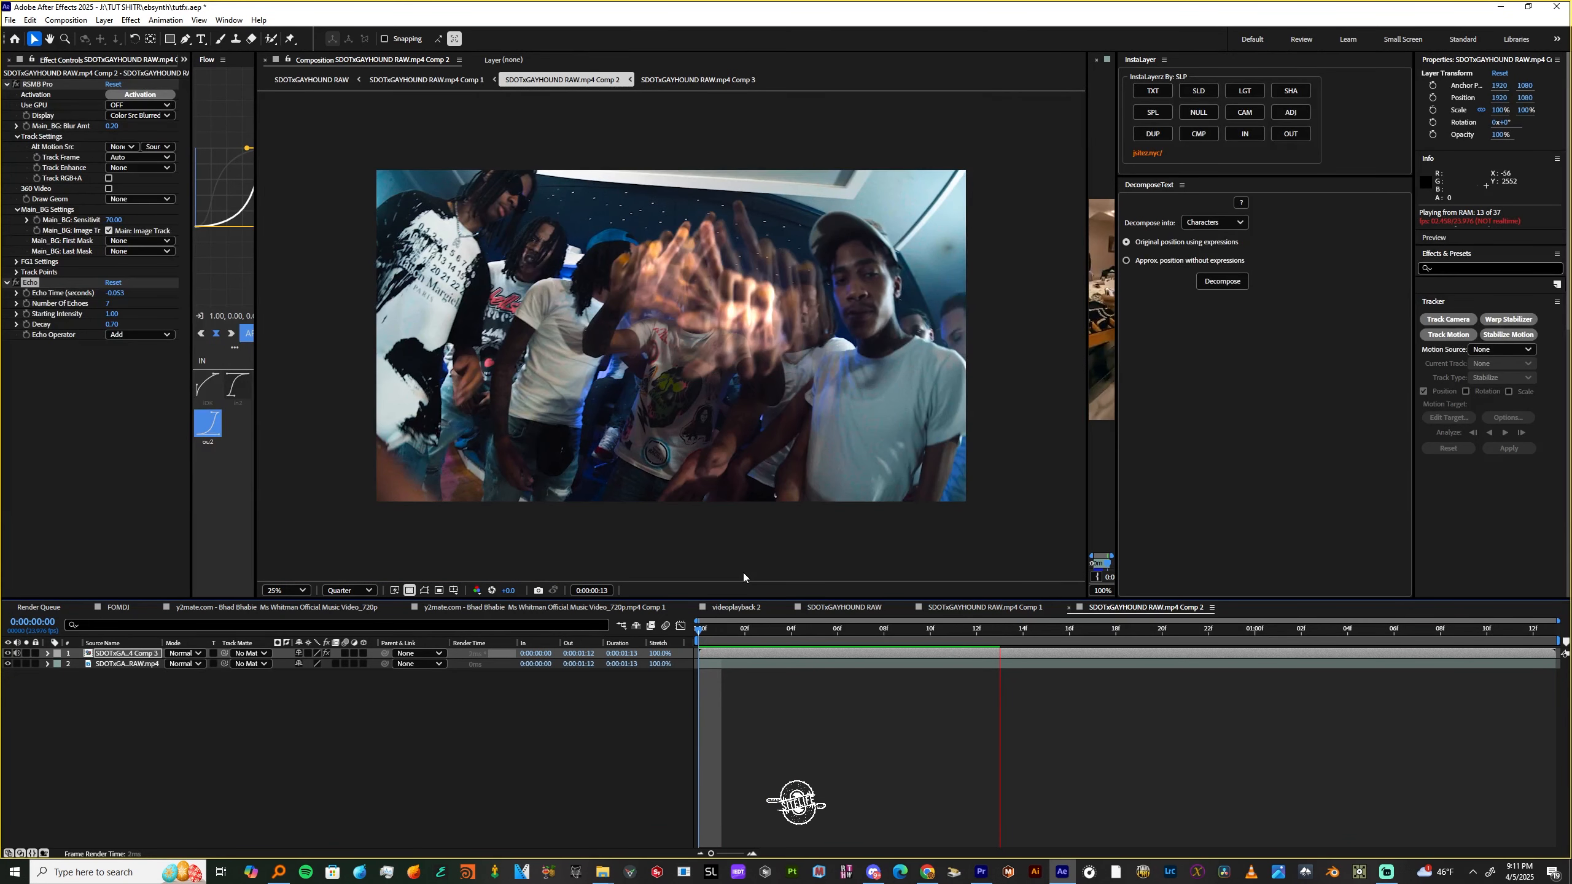
pyautogui.press('space')
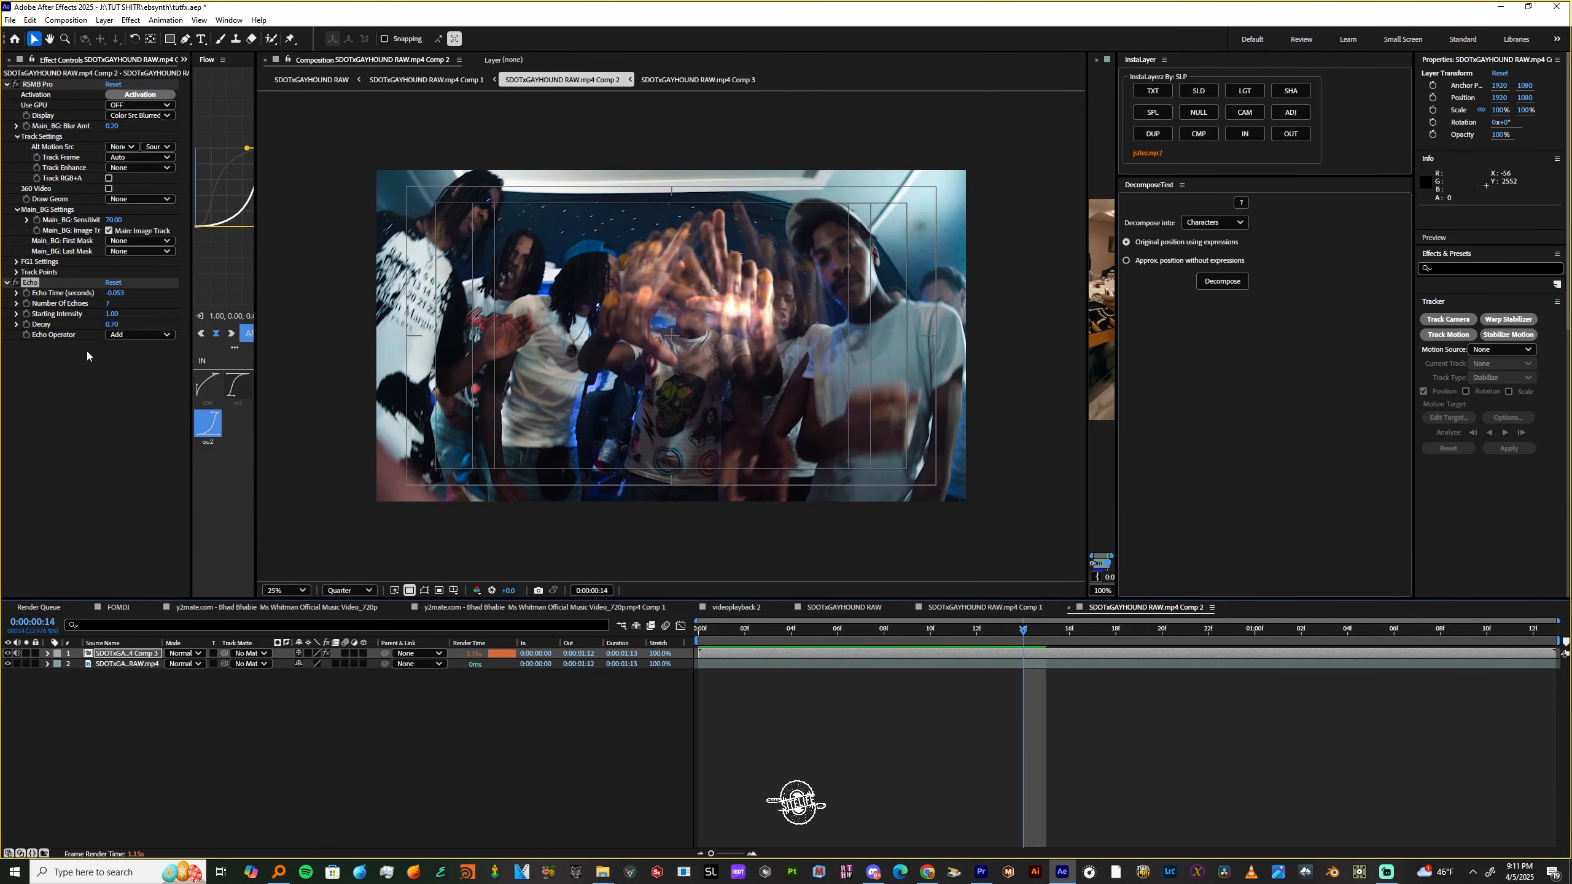
# Change the Echo Operator to Composite In Back, preview it and return to the first frame
pyautogui.click(138, 333)
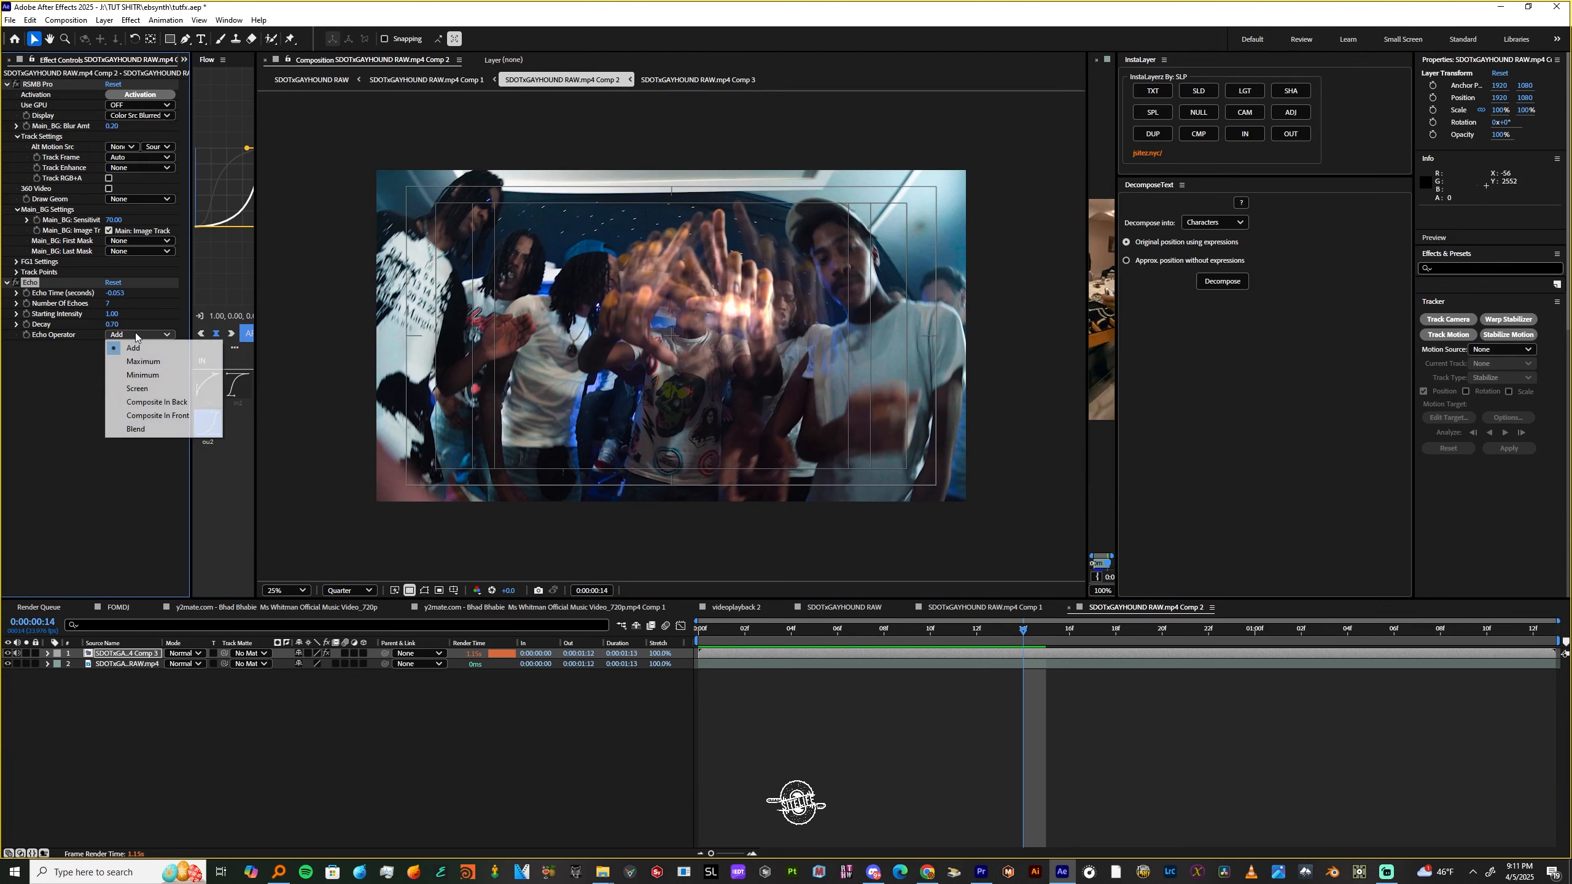
pyautogui.click(176, 402)
pyautogui.press('space')
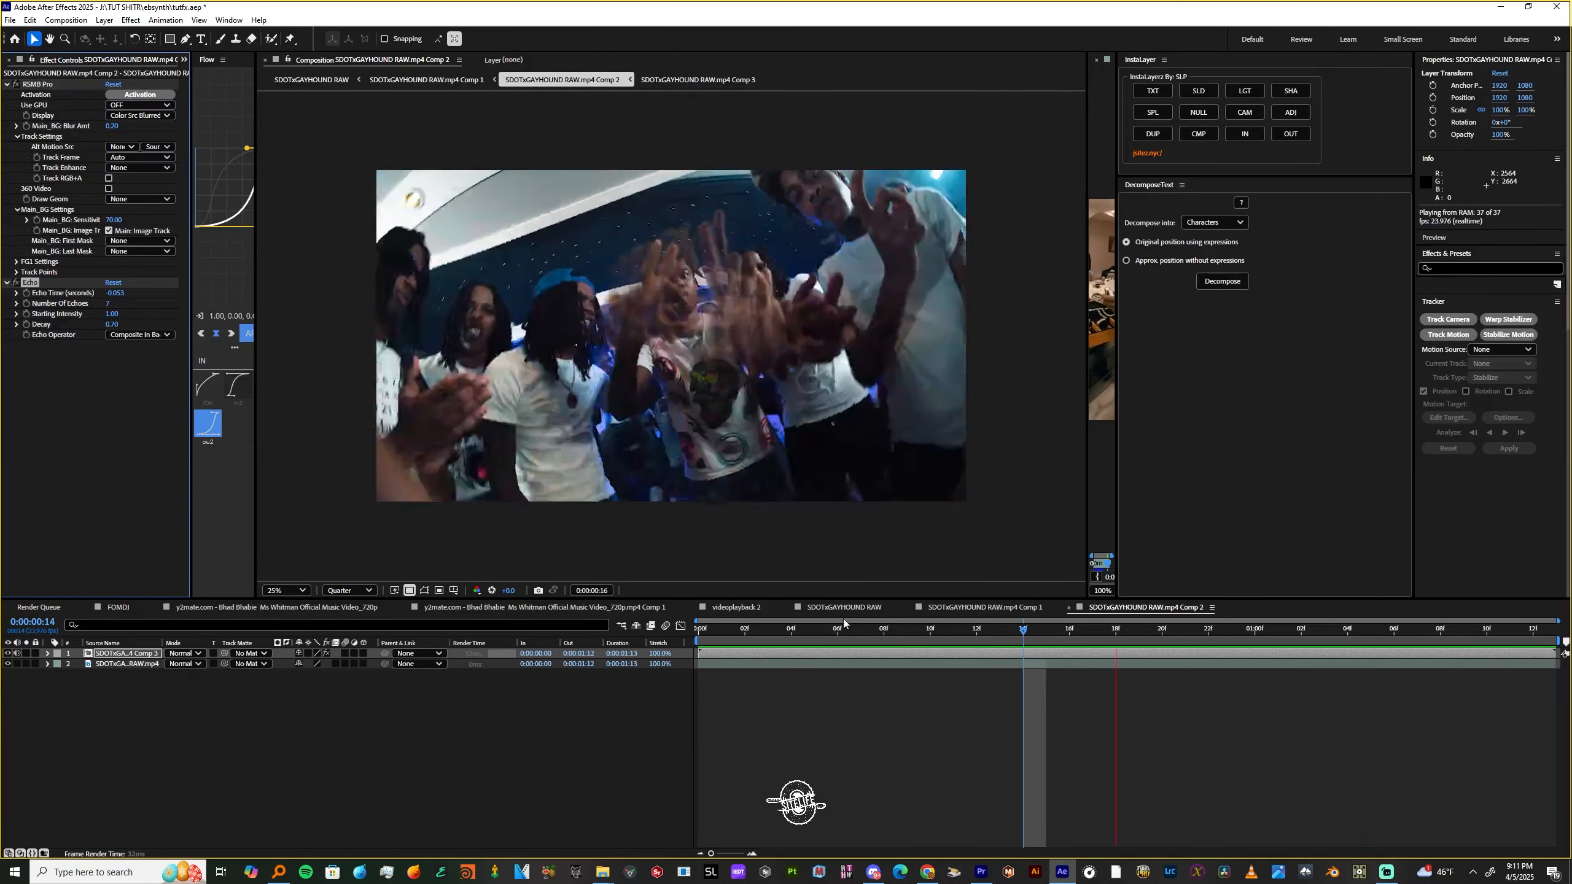
pyautogui.moveTo(903, 638); pyautogui.dragTo(638, 658)
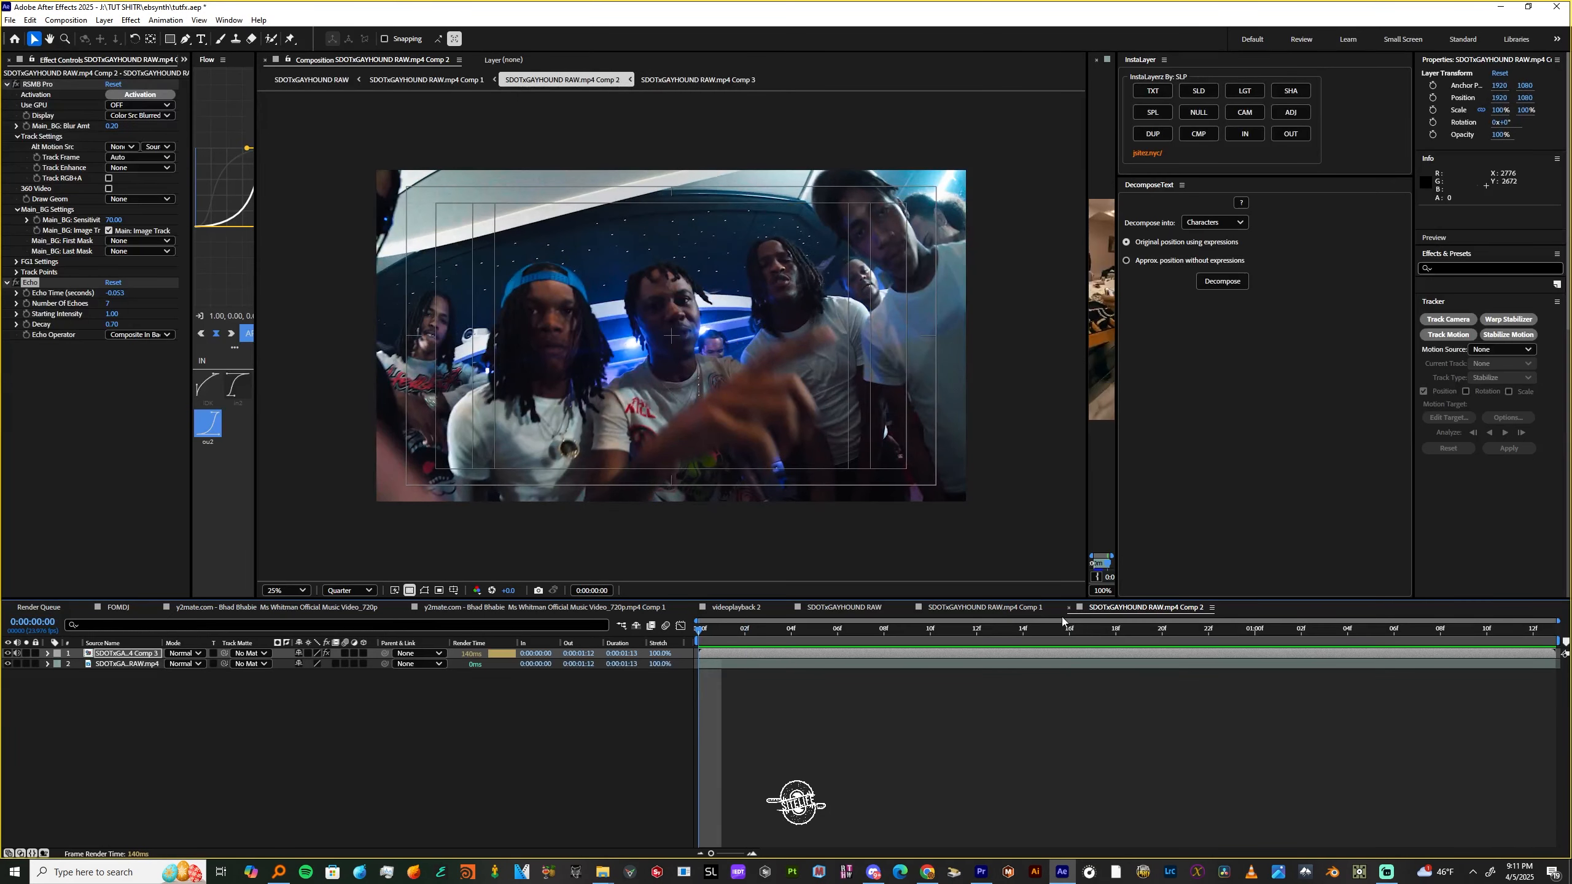
# Keyframe Echo's Starting Intensity from 1.00 at 0:00:01:02 to 0 at 0:00:01:12
pyautogui.click(1303, 629)
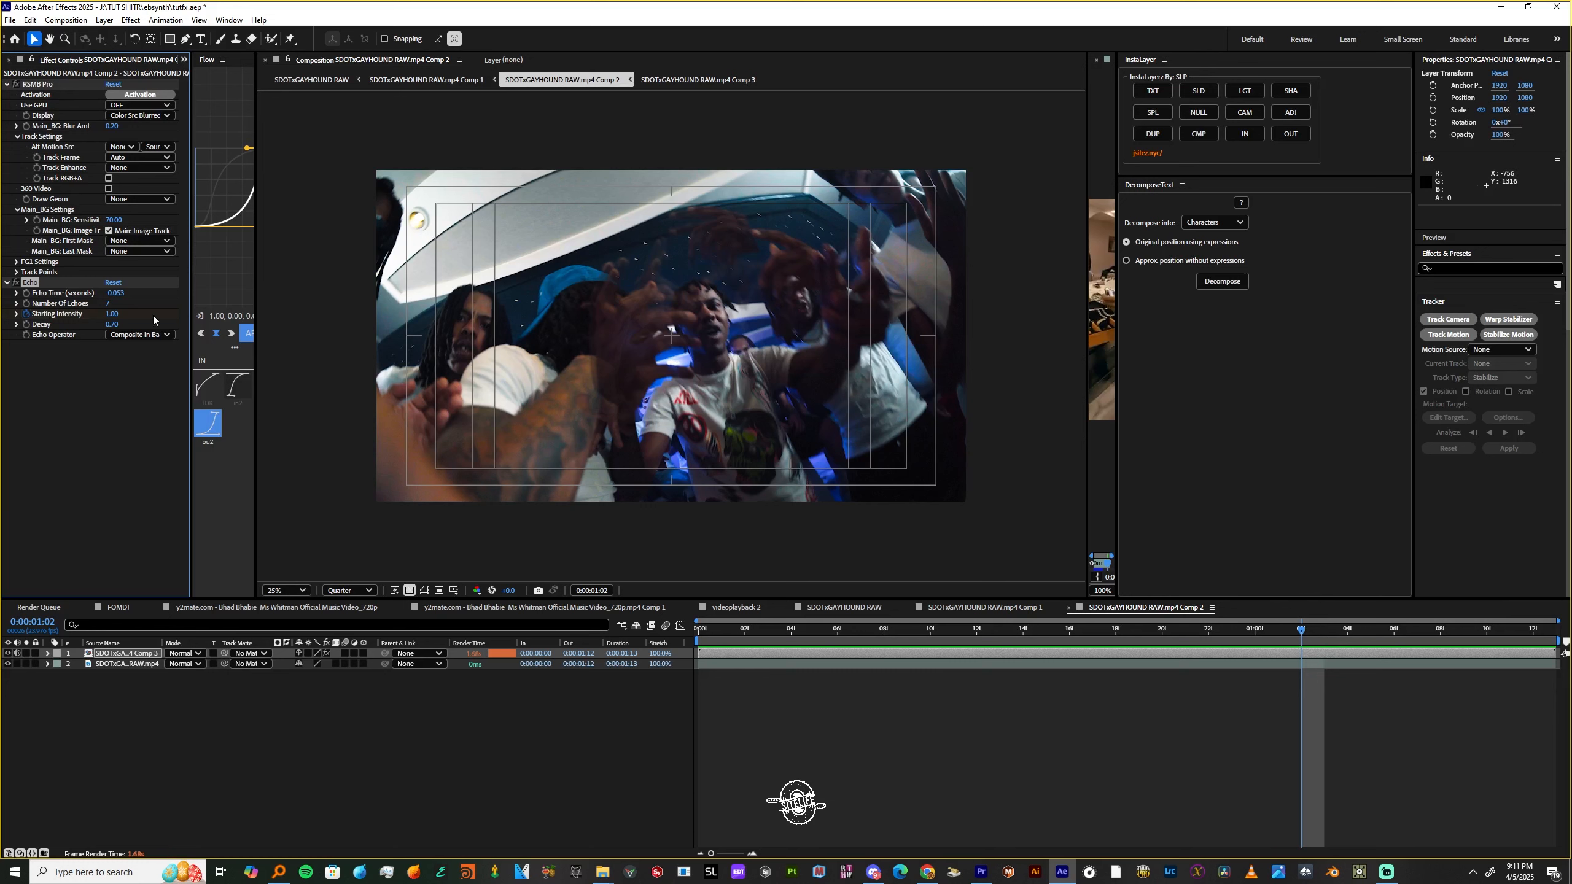
pyautogui.moveTo(1478, 628); pyautogui.dragTo(1535, 629)
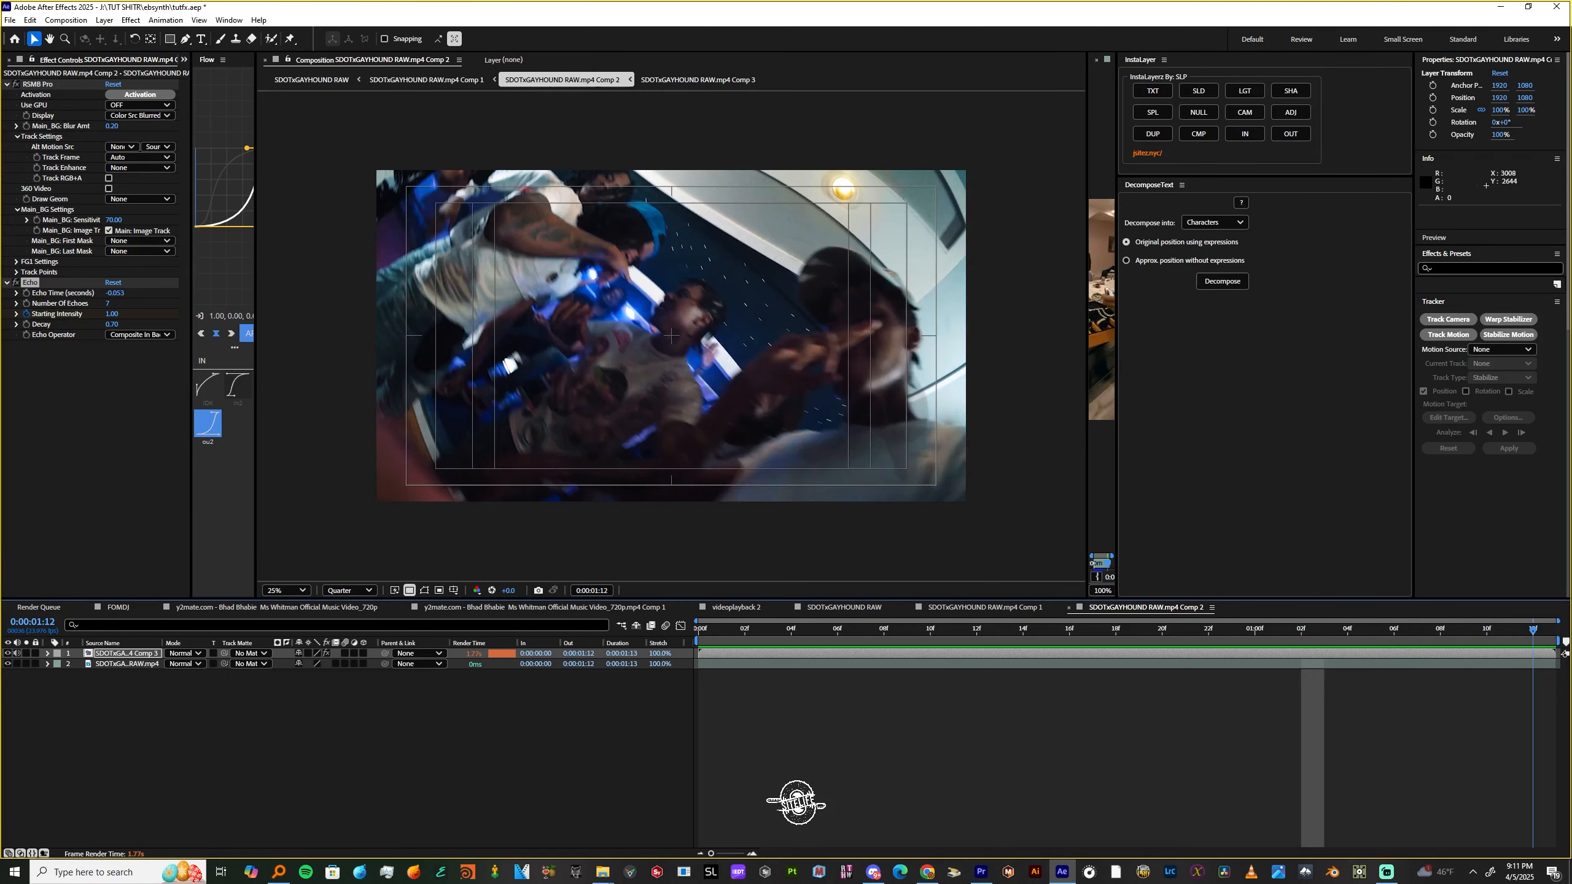
pyautogui.click(113, 314)
pyautogui.write('0')
pyautogui.press('Return')
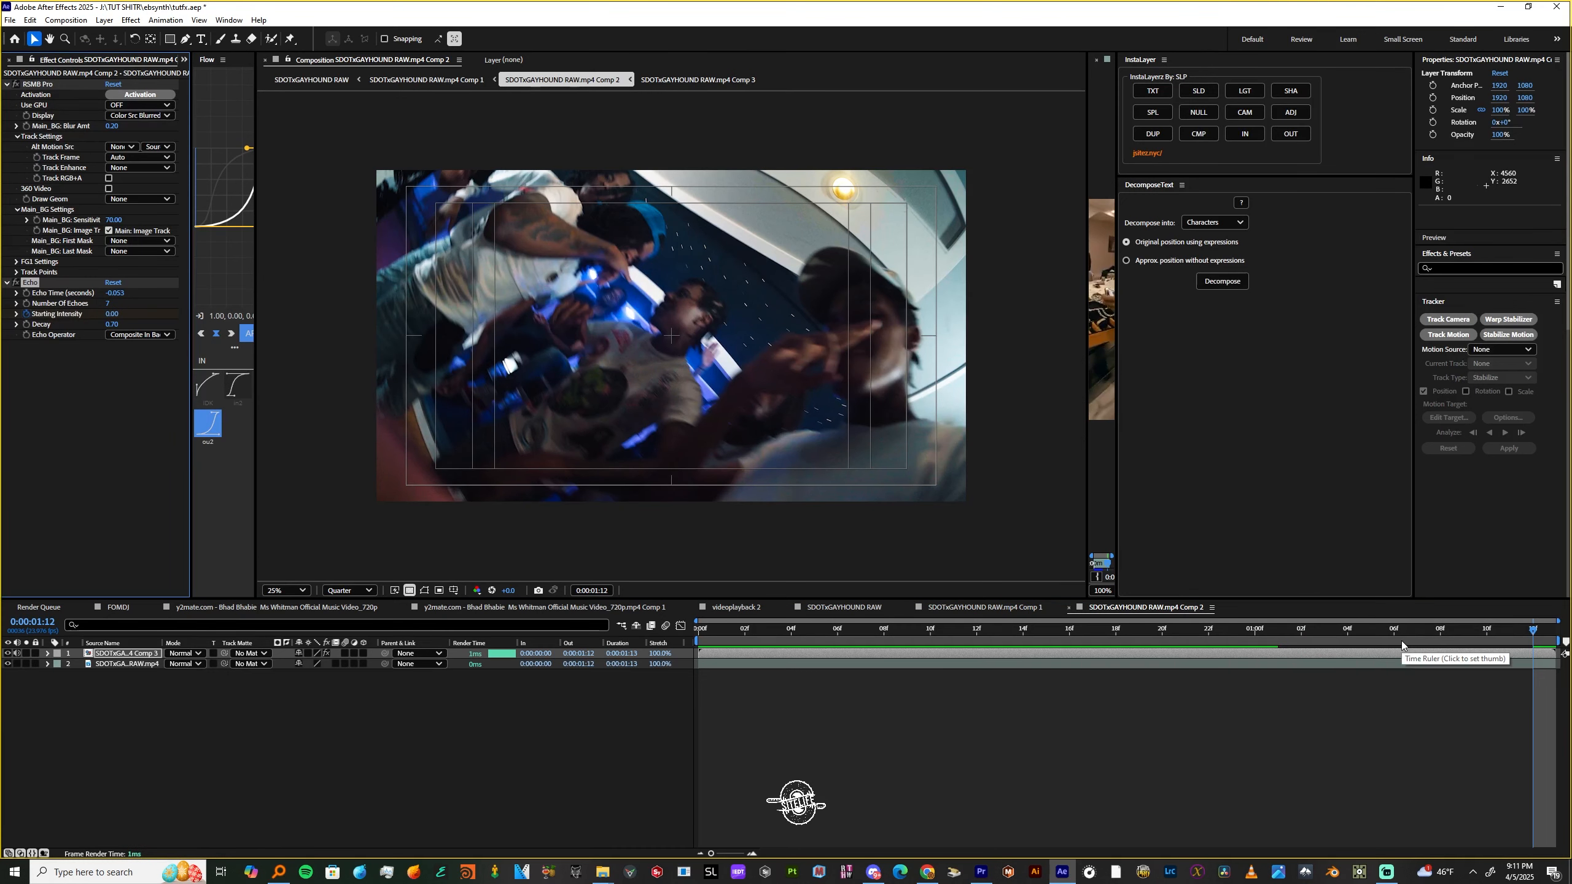
# Ease the two Starting Intensity keyframes and shorten the incoming speed handle of the last one in the graph
pyautogui.press('u')
pyautogui.moveTo(1265, 670); pyautogui.dragTo(1528, 691)
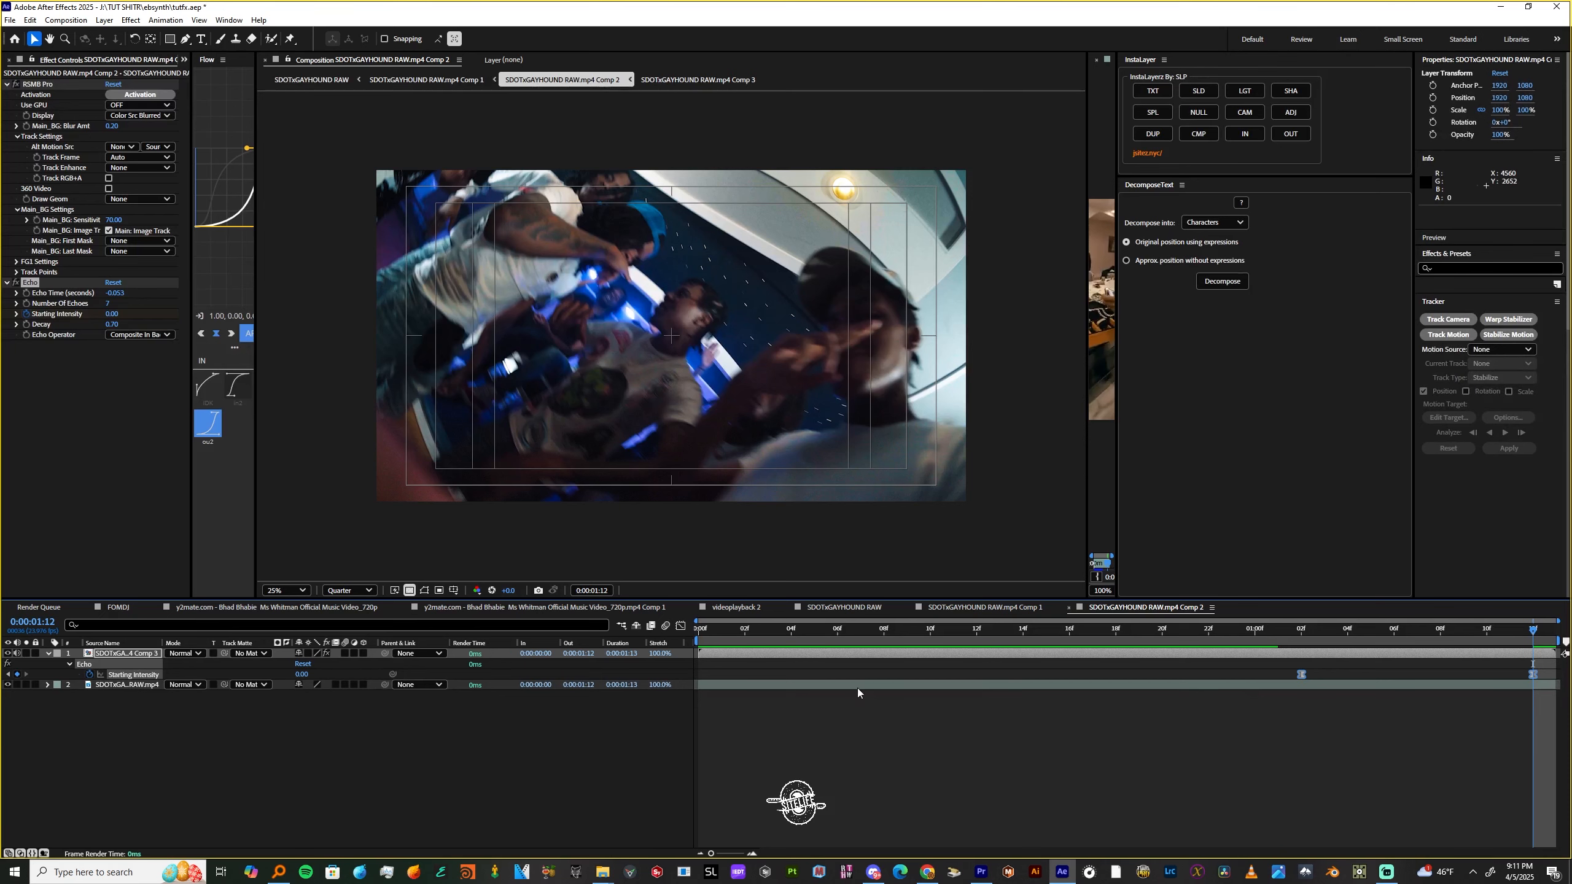
pyautogui.click(679, 625)
pyautogui.click(1531, 661)
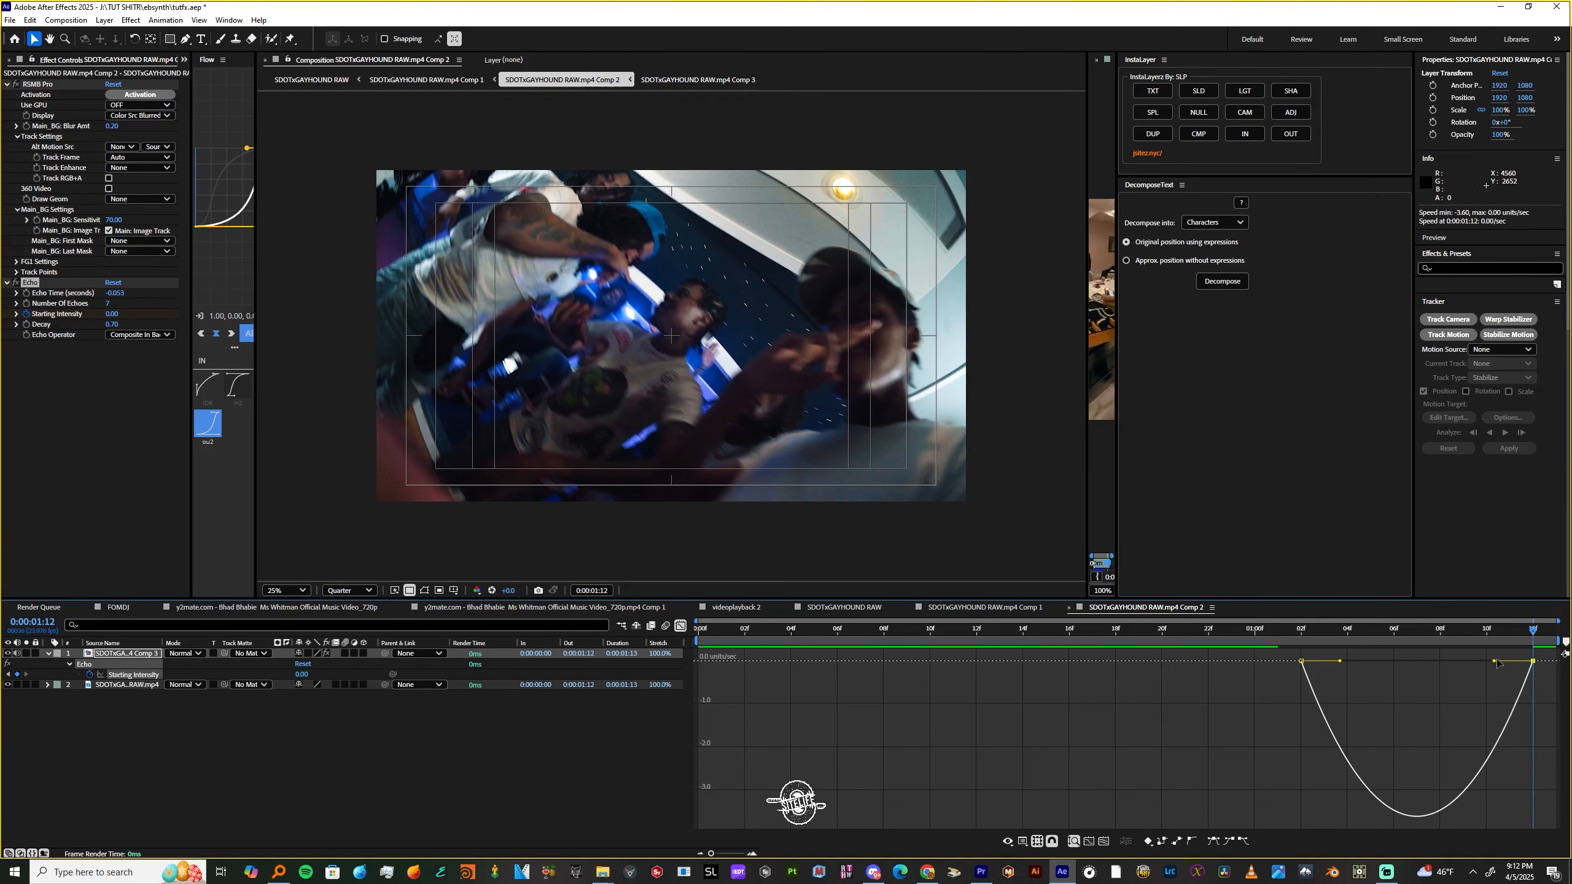
pyautogui.moveTo(1494, 662); pyautogui.dragTo(1521, 662)
pyautogui.moveTo(1481, 702); pyautogui.dragTo(1264, 647)
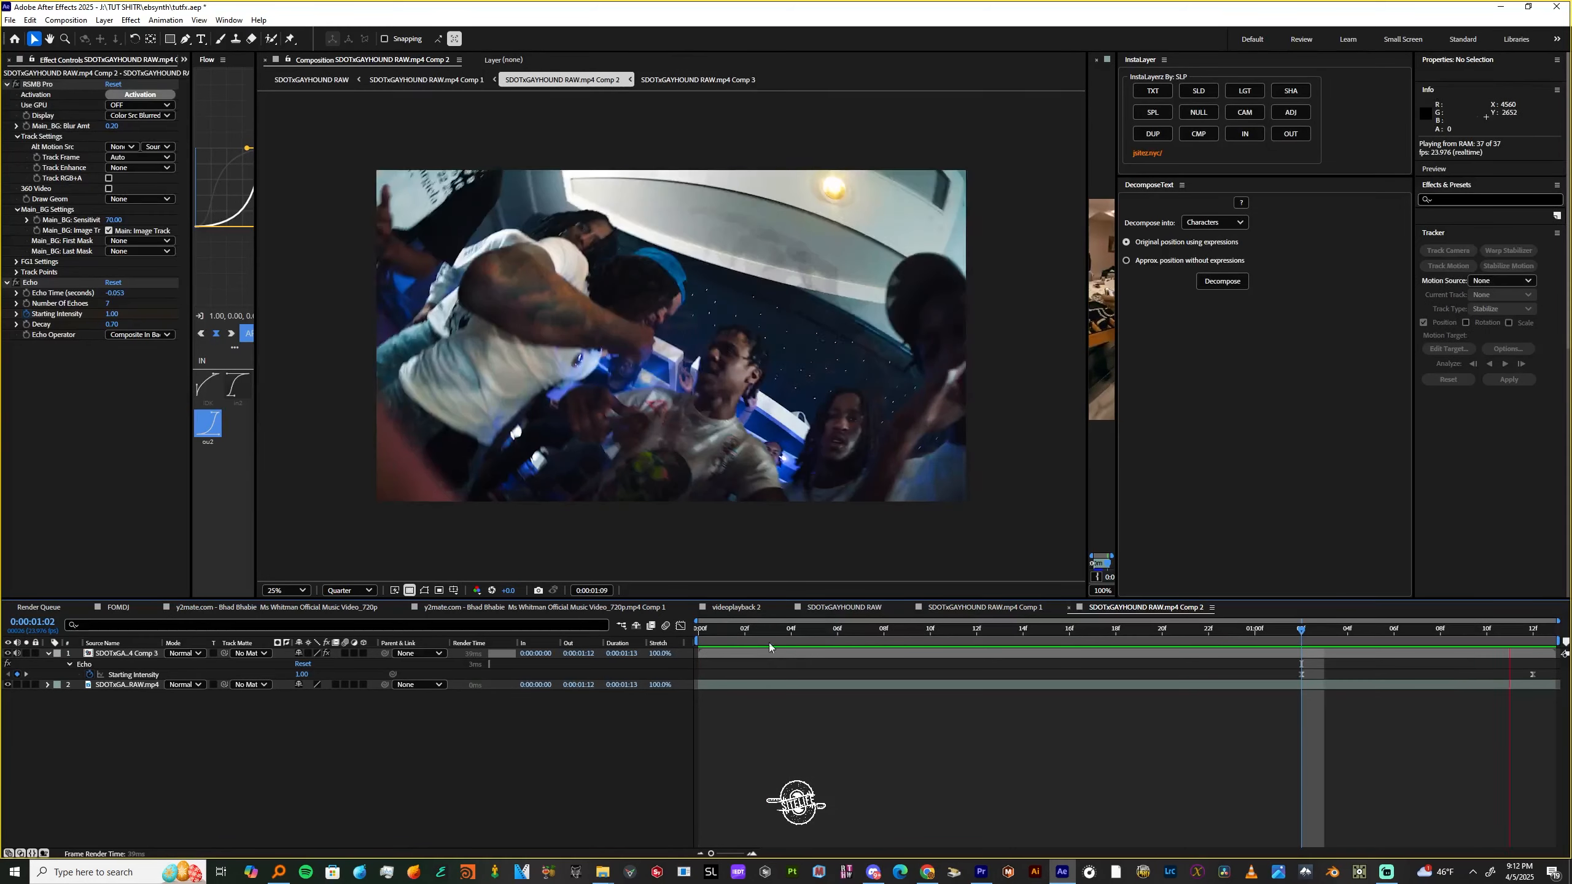
# Go back to the first frame and pre-compose the hand layer together with its RSMB Pro and Echo effects
pyautogui.click(699, 629)
pyautogui.click(779, 655)
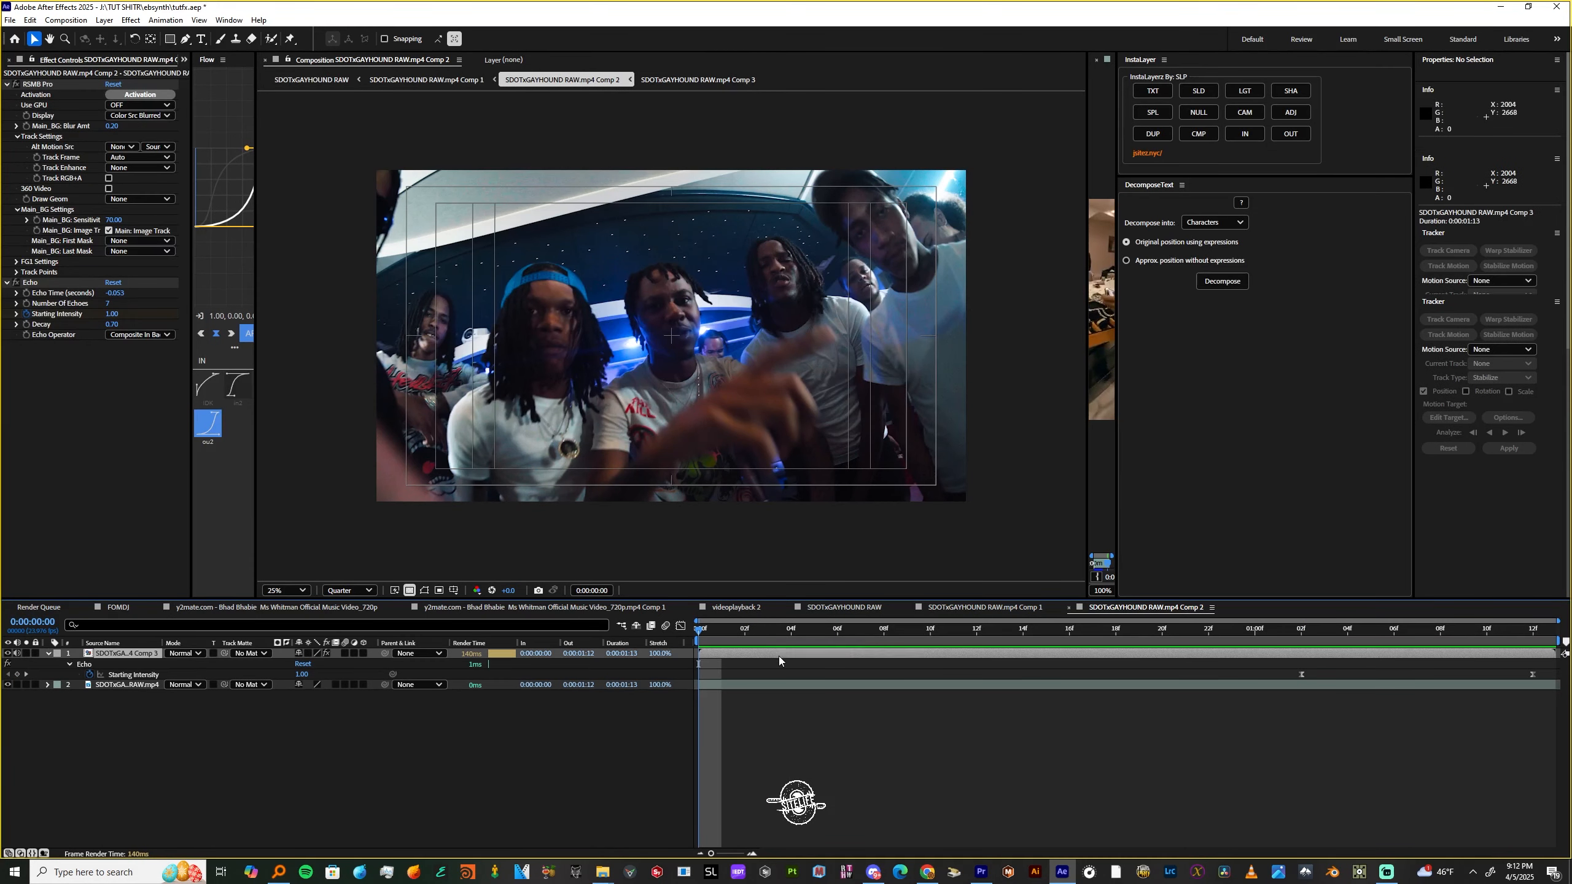
pyautogui.rightClick(778, 656)
pyautogui.click(835, 576)
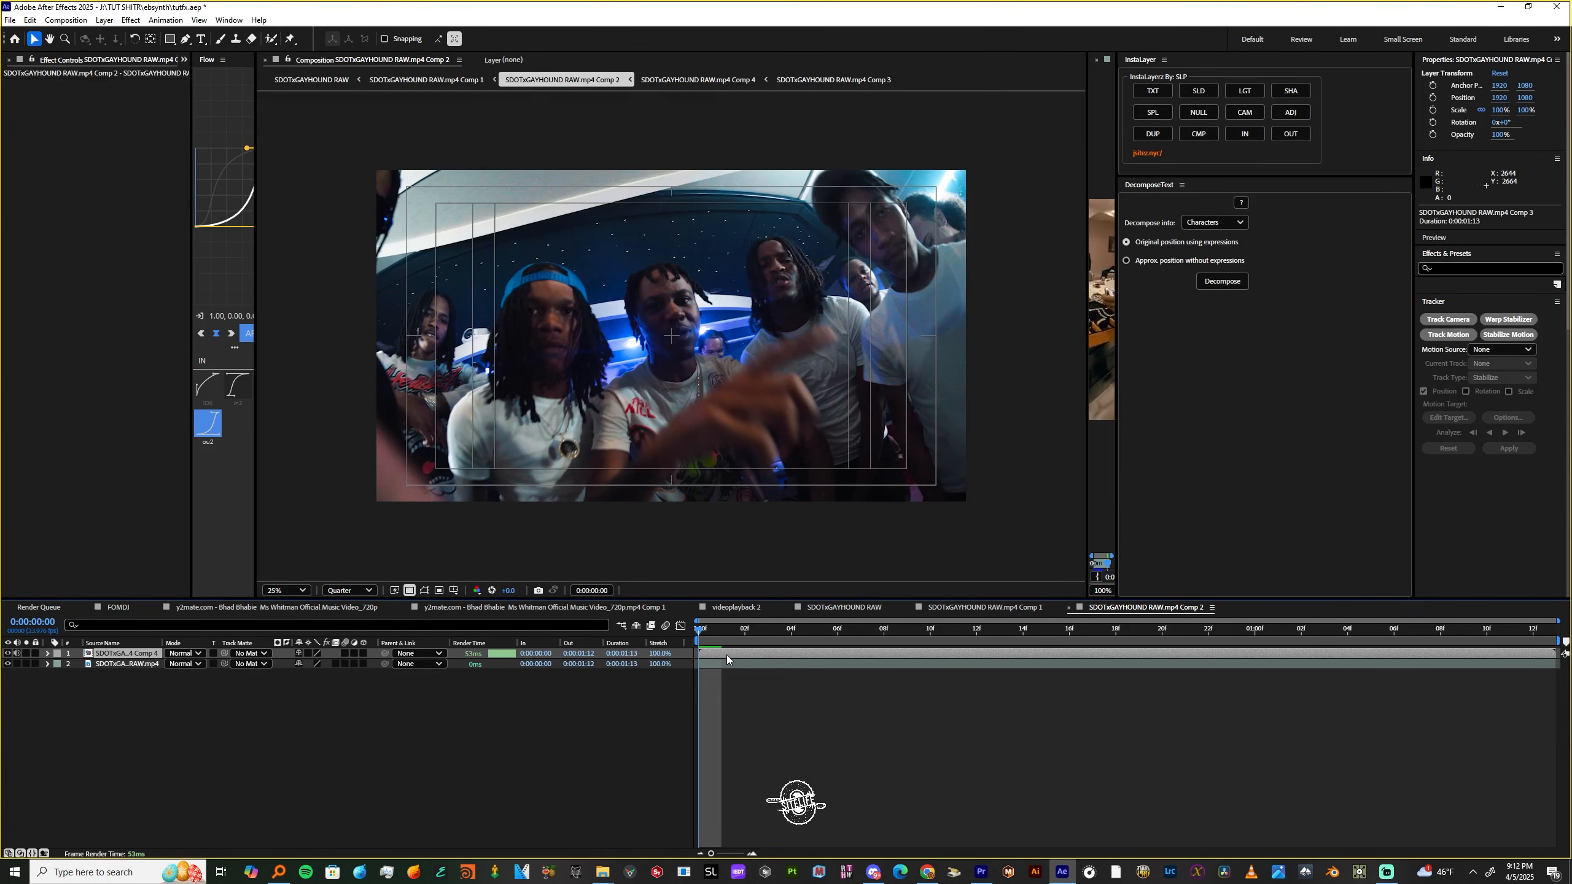
# Open the new hand pre-comp, inspect its echo trails, and duplicate its layer four times
pyautogui.doubleClick(727, 656)
pyautogui.click(733, 651)
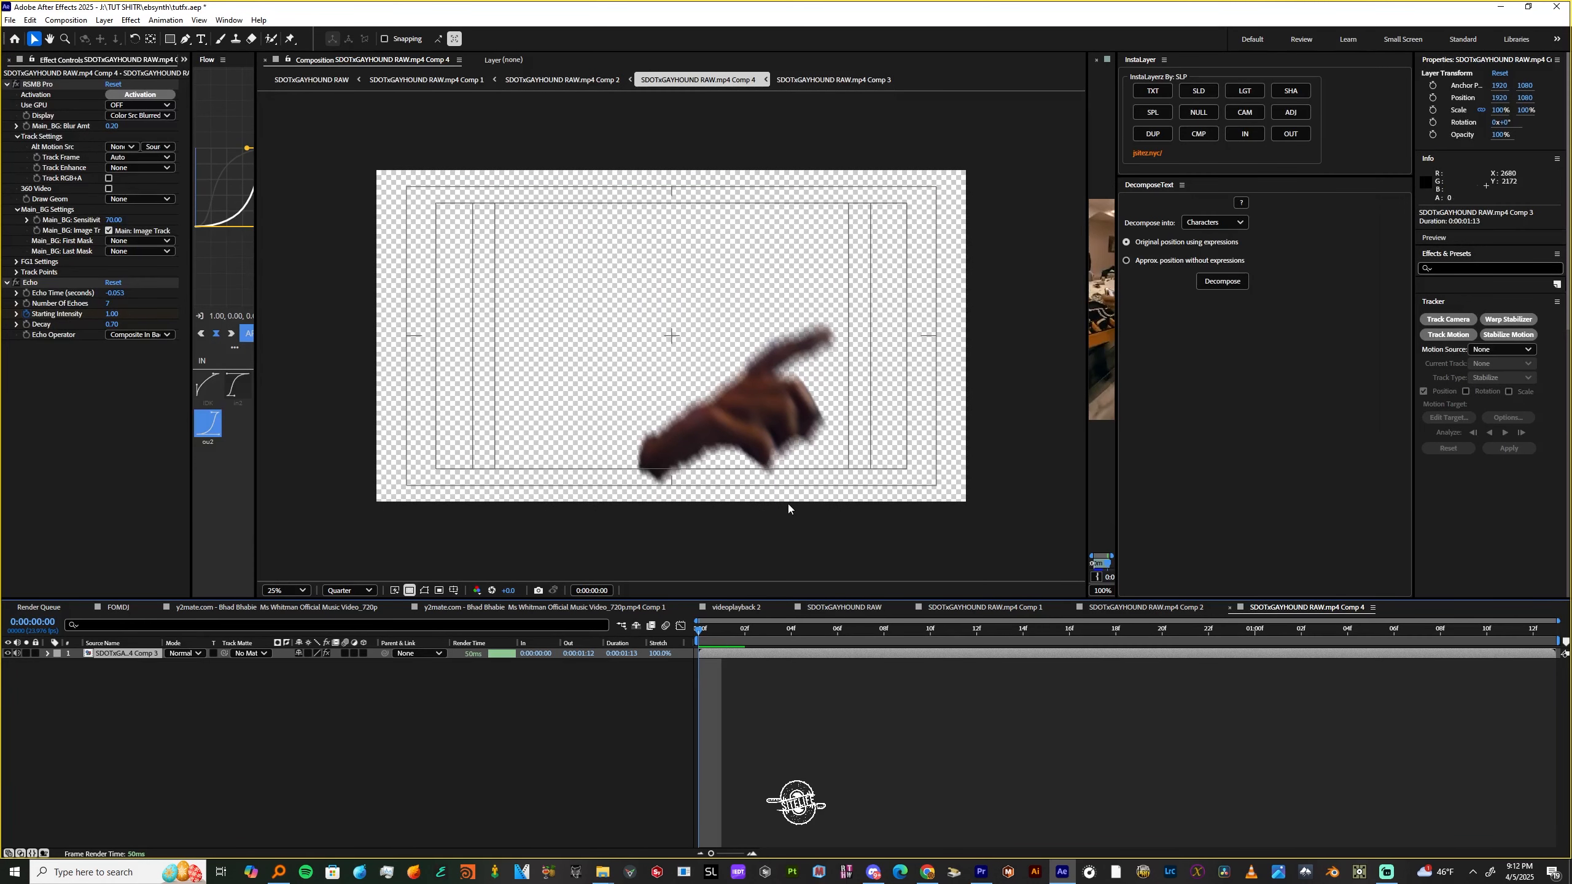
pyautogui.moveTo(718, 629); pyautogui.dragTo(776, 661)
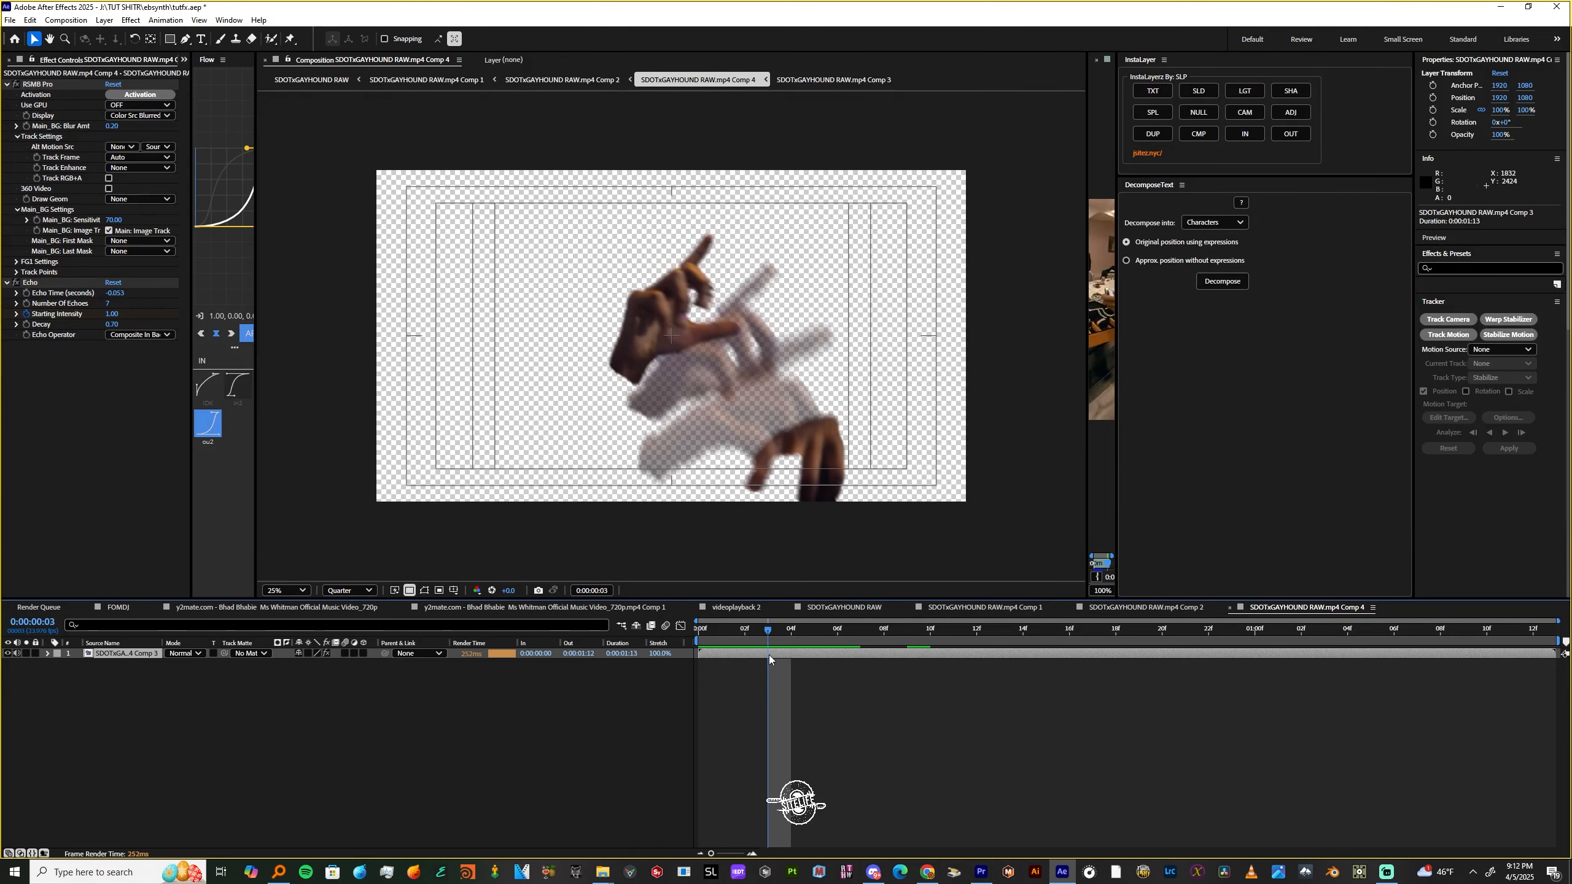
pyautogui.hotkey('ctrl', 'd')
pyautogui.hotkey('ctrl', 'd')
pyautogui.hotkey('ctrl', 'd')
pyautogui.hotkey('ctrl', 'd')
# Stagger the duplicated hand layers so each one starts one frame after the layer above, from frame 0 to frame 4
pyautogui.press('Home')
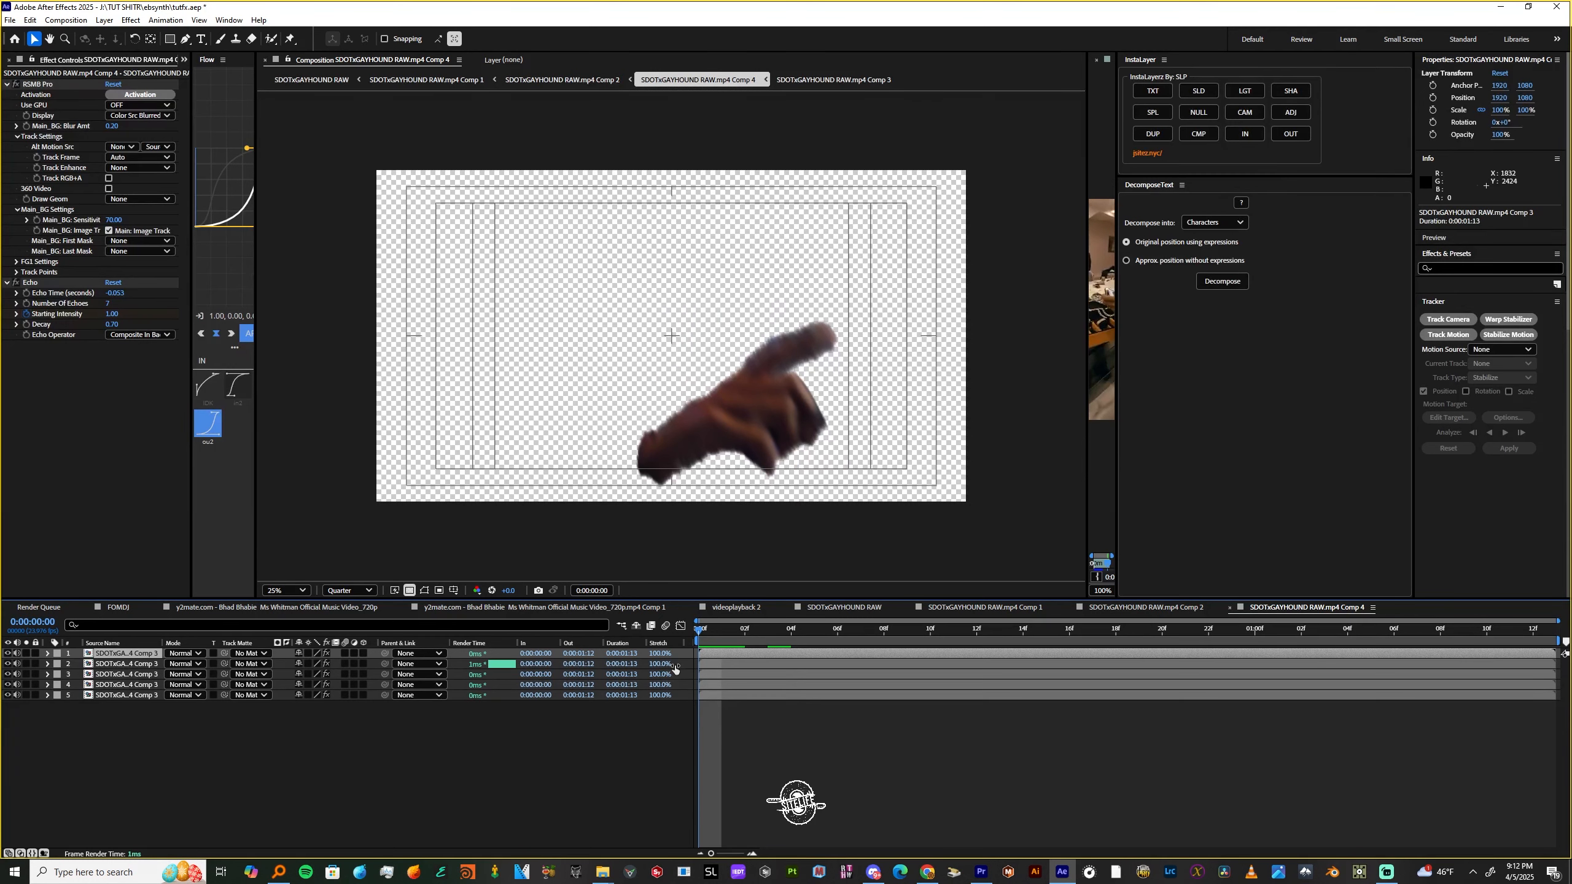
pyautogui.press('pagedown')
pyautogui.click(713, 664)
pyautogui.press('[')
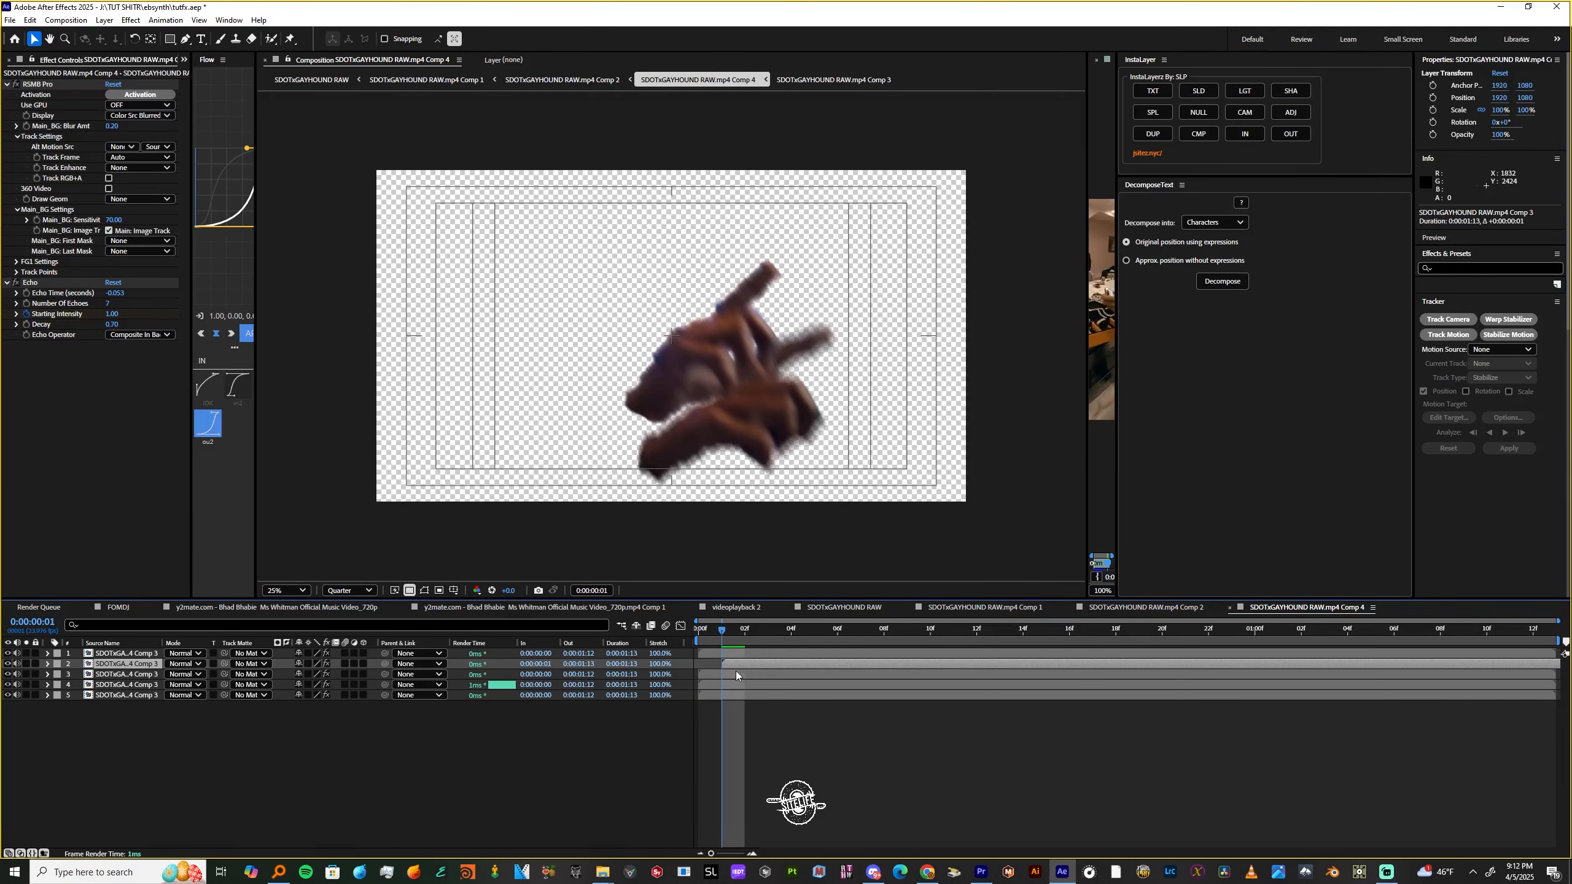
pyautogui.press('pagedown')
pyautogui.click(741, 674)
pyautogui.press('[')
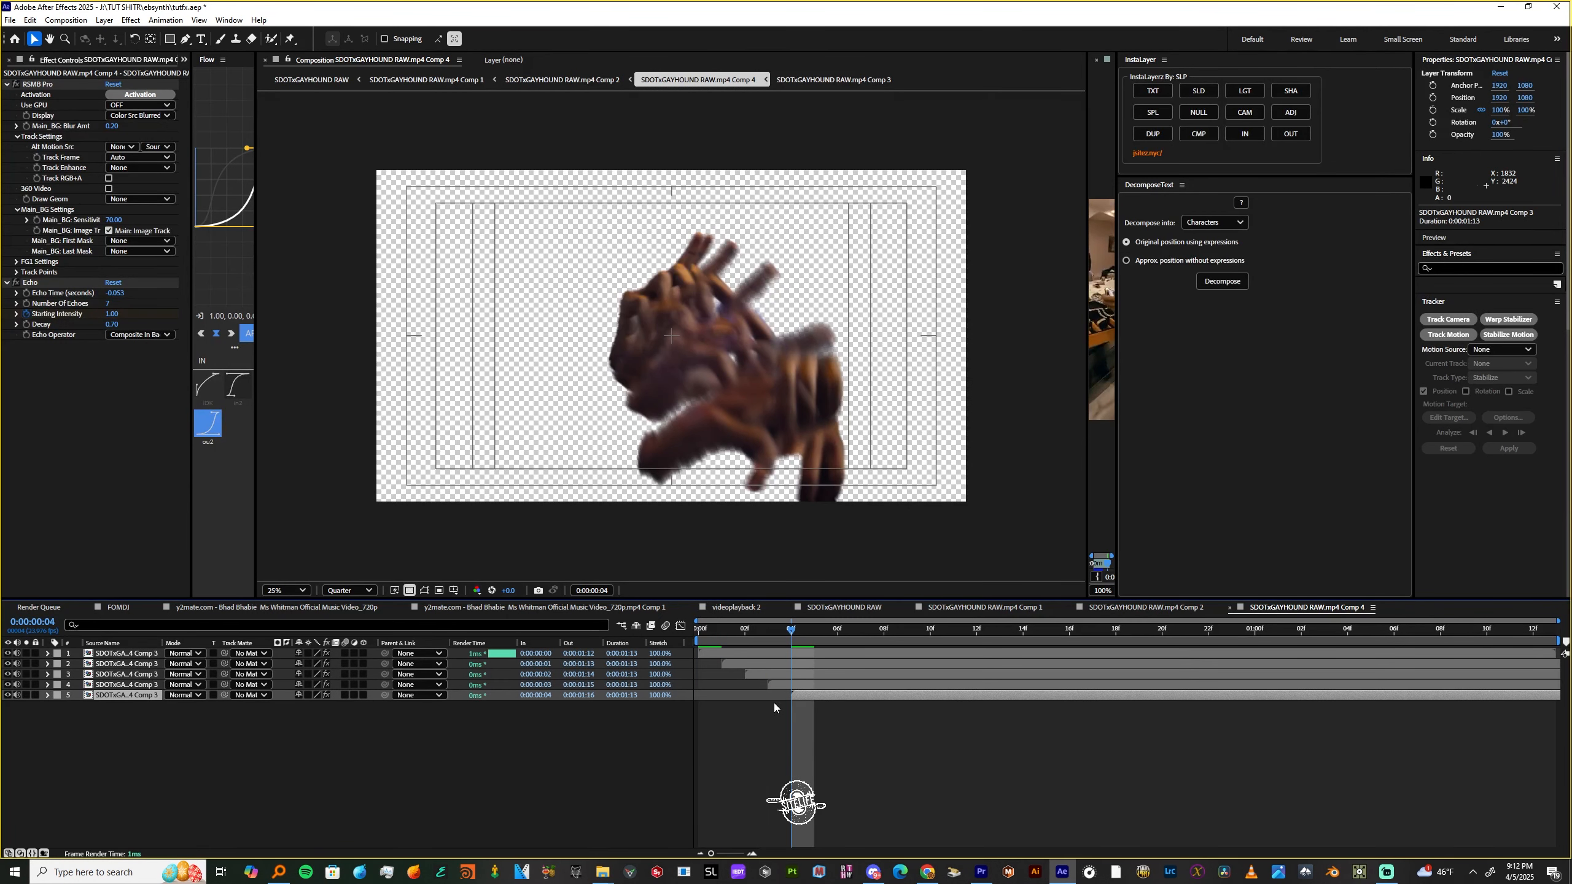
# Try Blend as the bottom hand layer's Echo Operator, then settle on Composite In Front
pyautogui.click(140, 334)
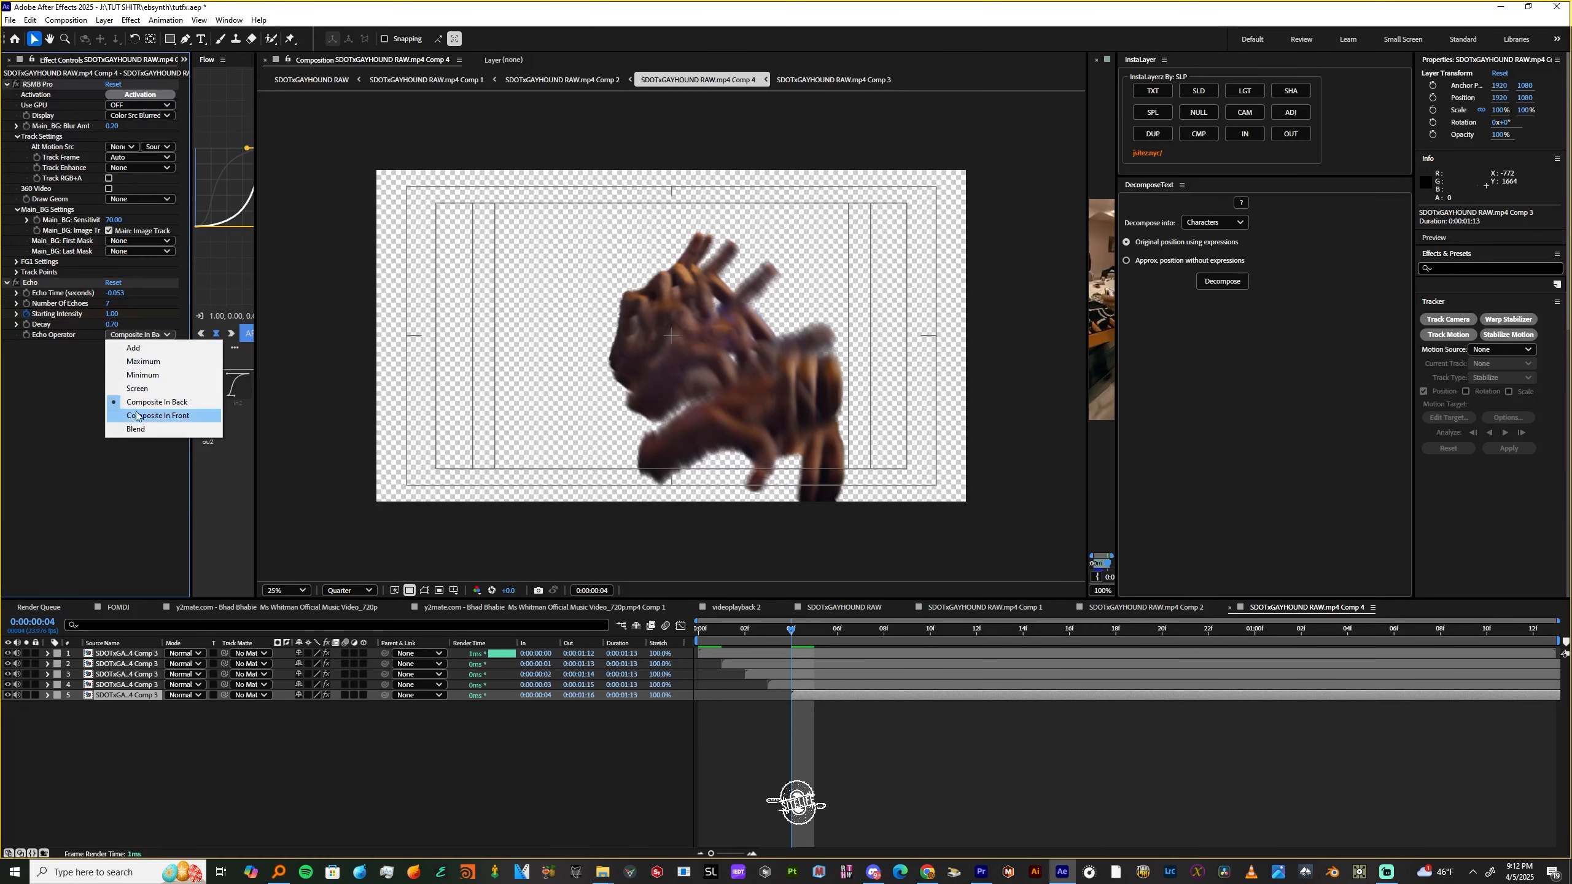
pyautogui.click(163, 423)
pyautogui.click(140, 336)
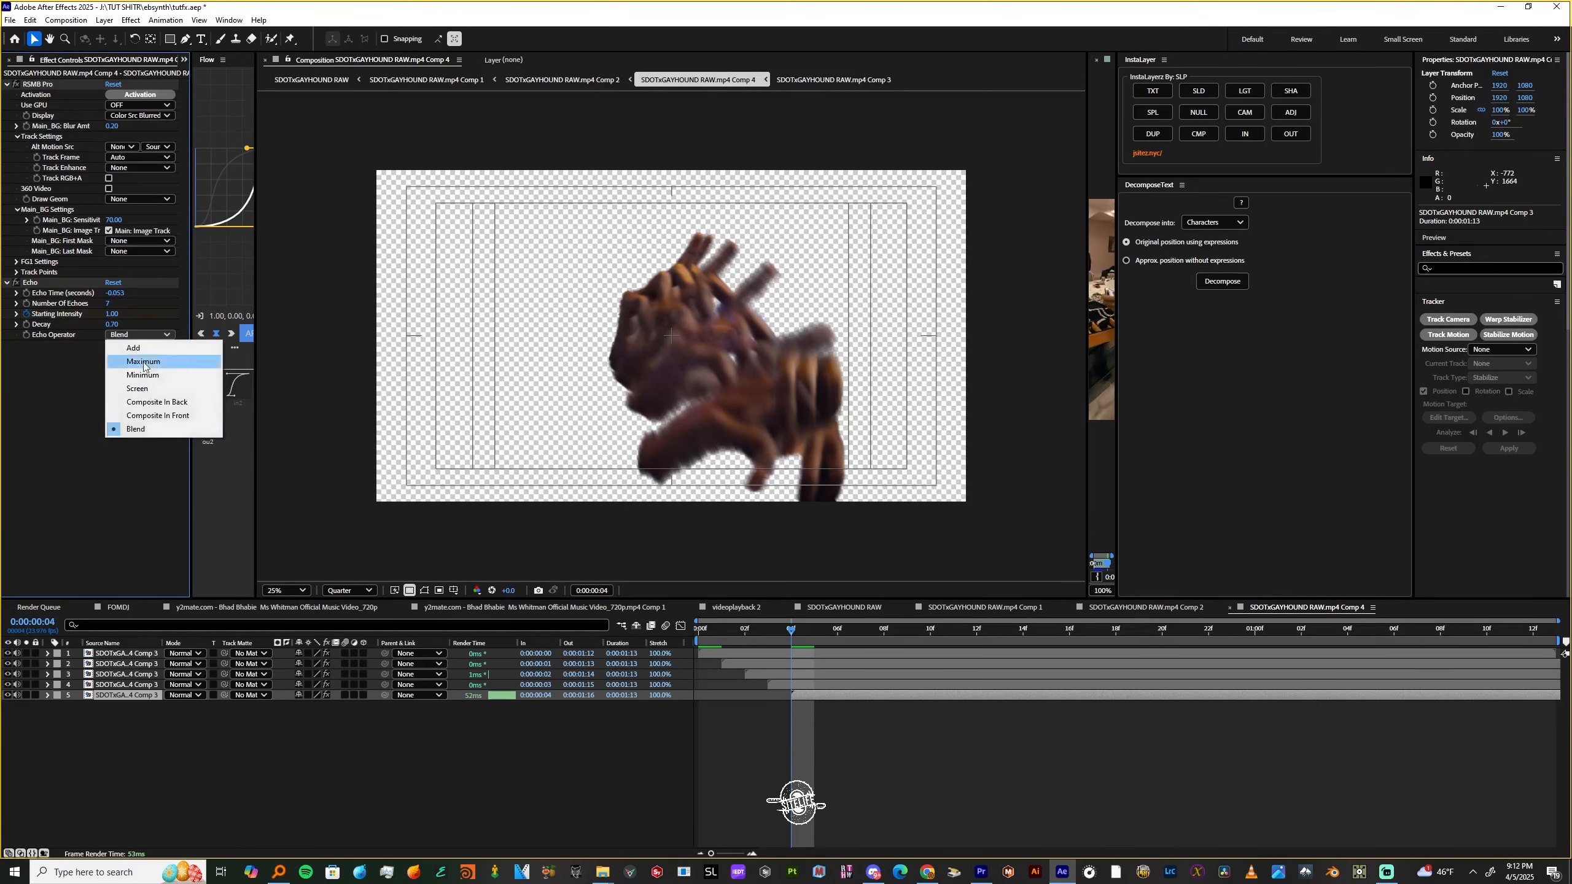
pyautogui.click(142, 418)
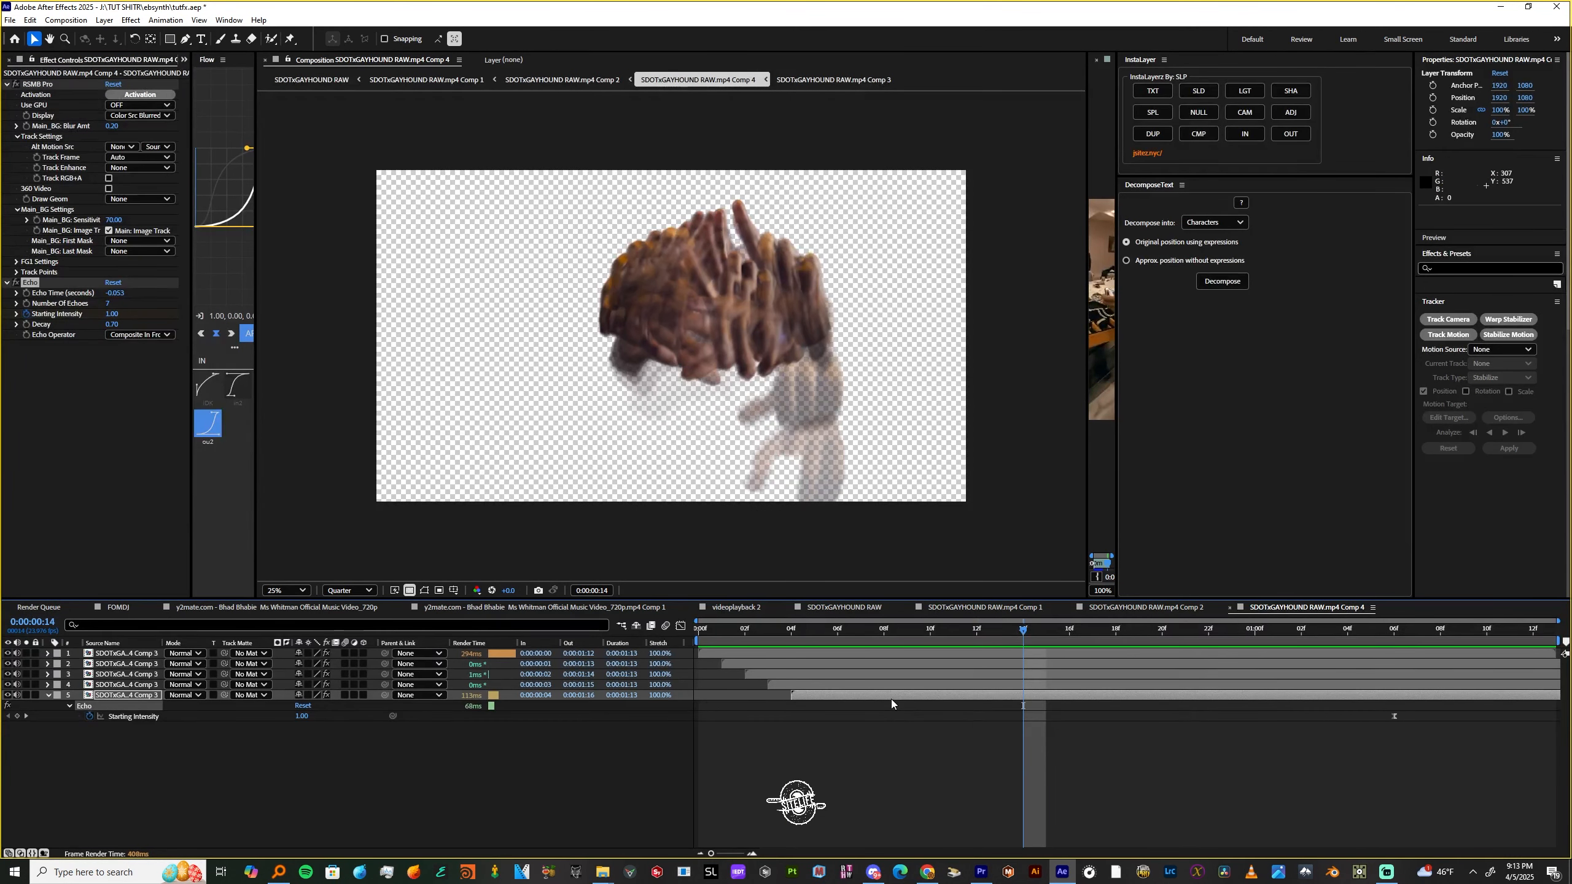
# Open the bottom hand layer's source pre-comp, copy its rotoscoped hand layer from the first frame, and return to the Comp 2 composition
pyautogui.doubleClick(892, 697)
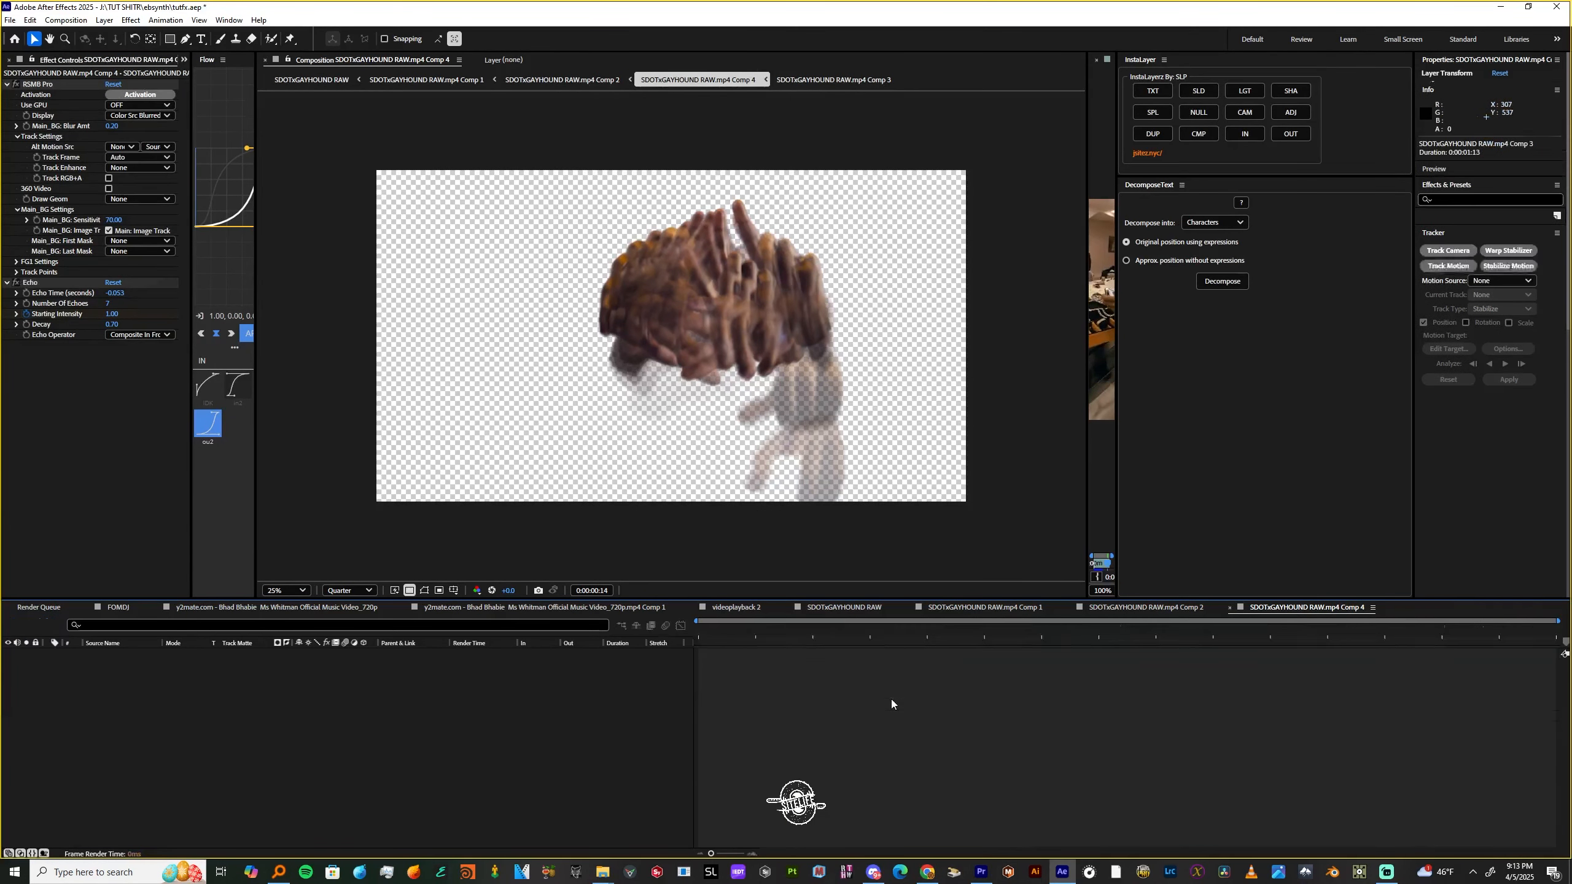
pyautogui.press('Home')
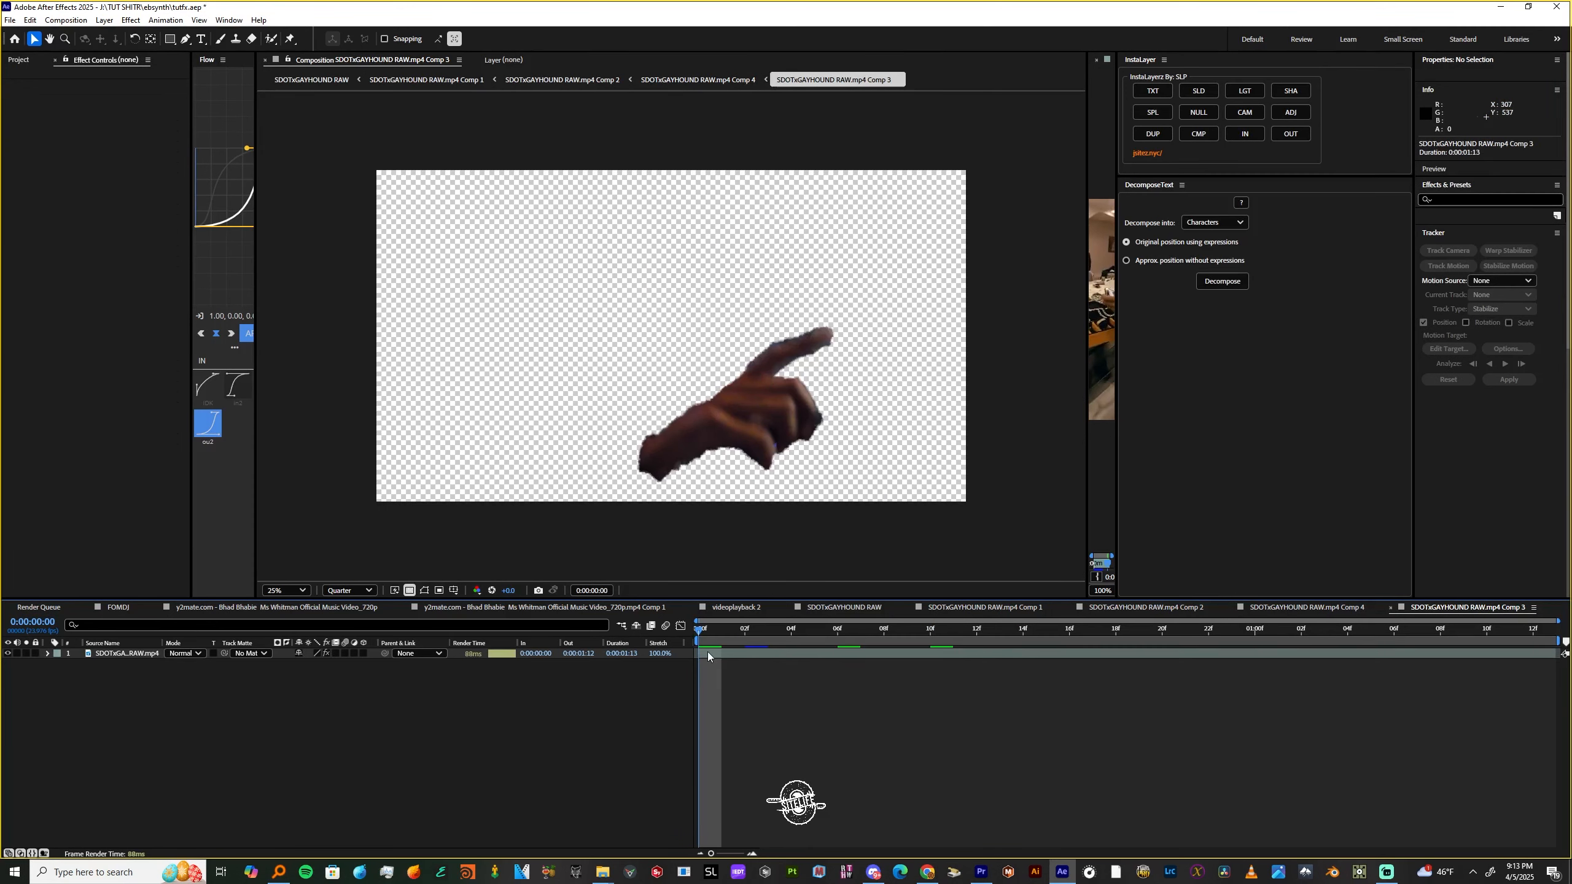
pyautogui.click(709, 651)
pyautogui.hotkey('ctrl', 'c')
pyautogui.click(1185, 613)
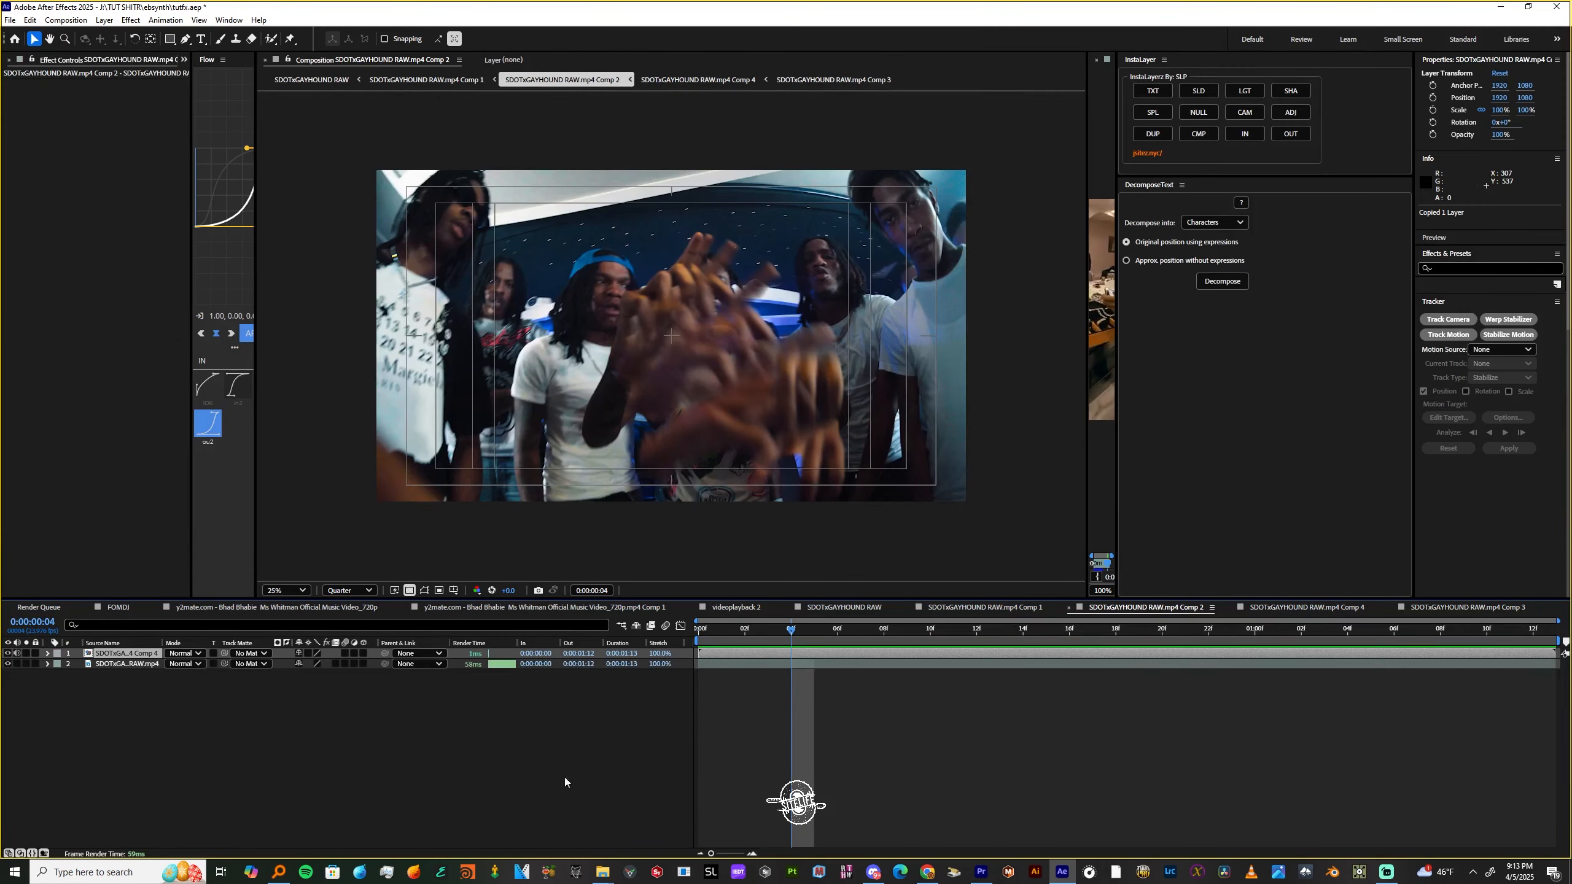
# Paste the rotoscoped hand layer at the first frame above the echoed hand pre-comp and hide it
pyautogui.click(139, 665)
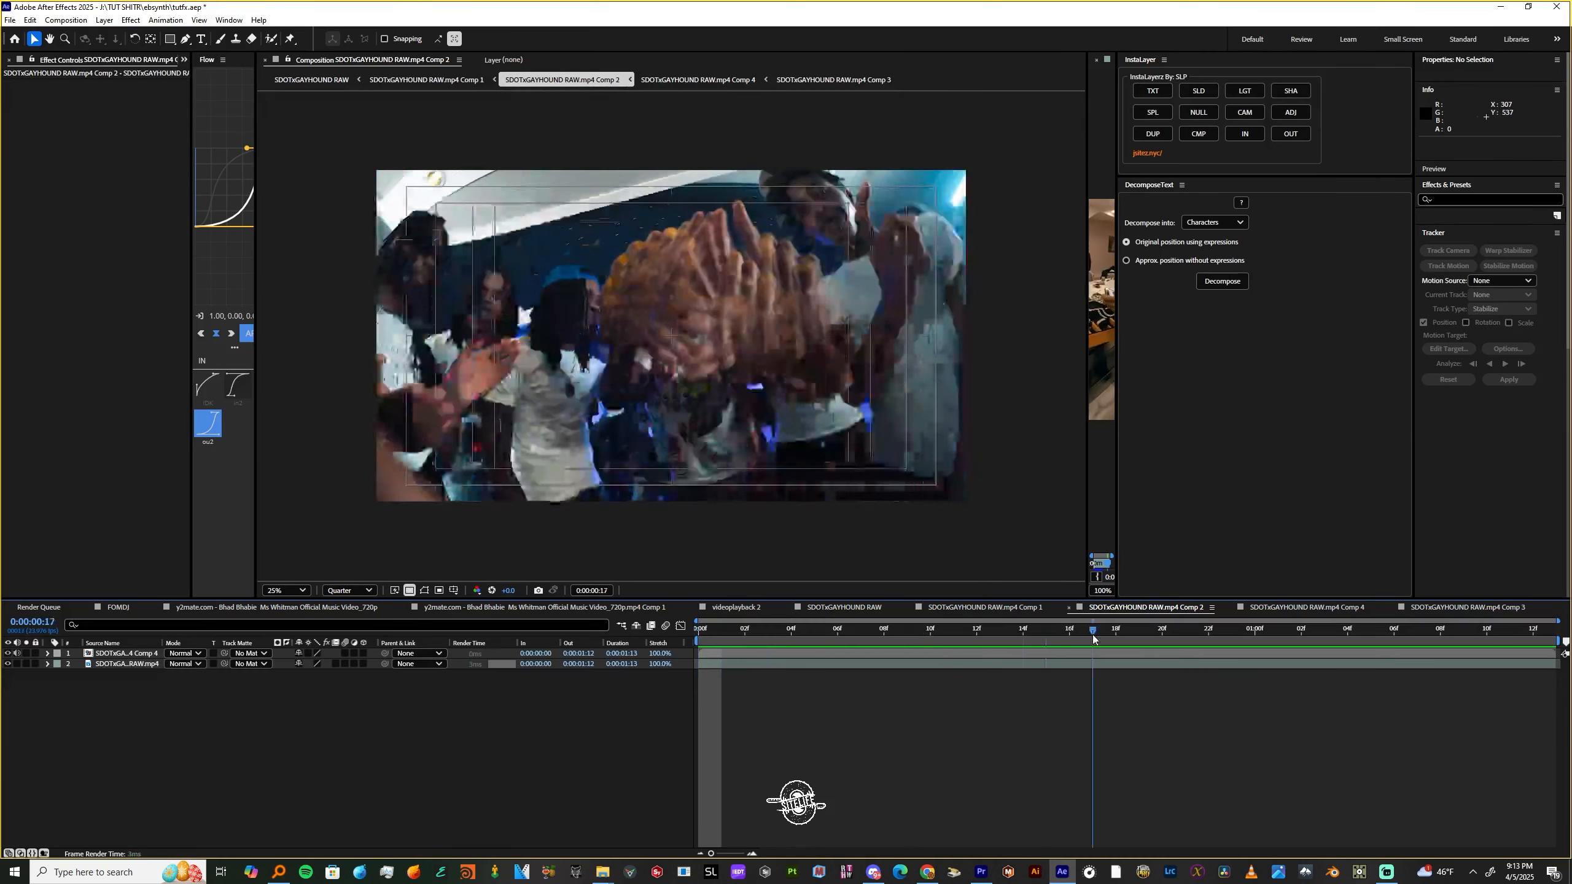
pyautogui.click(778, 723)
pyautogui.click(720, 653)
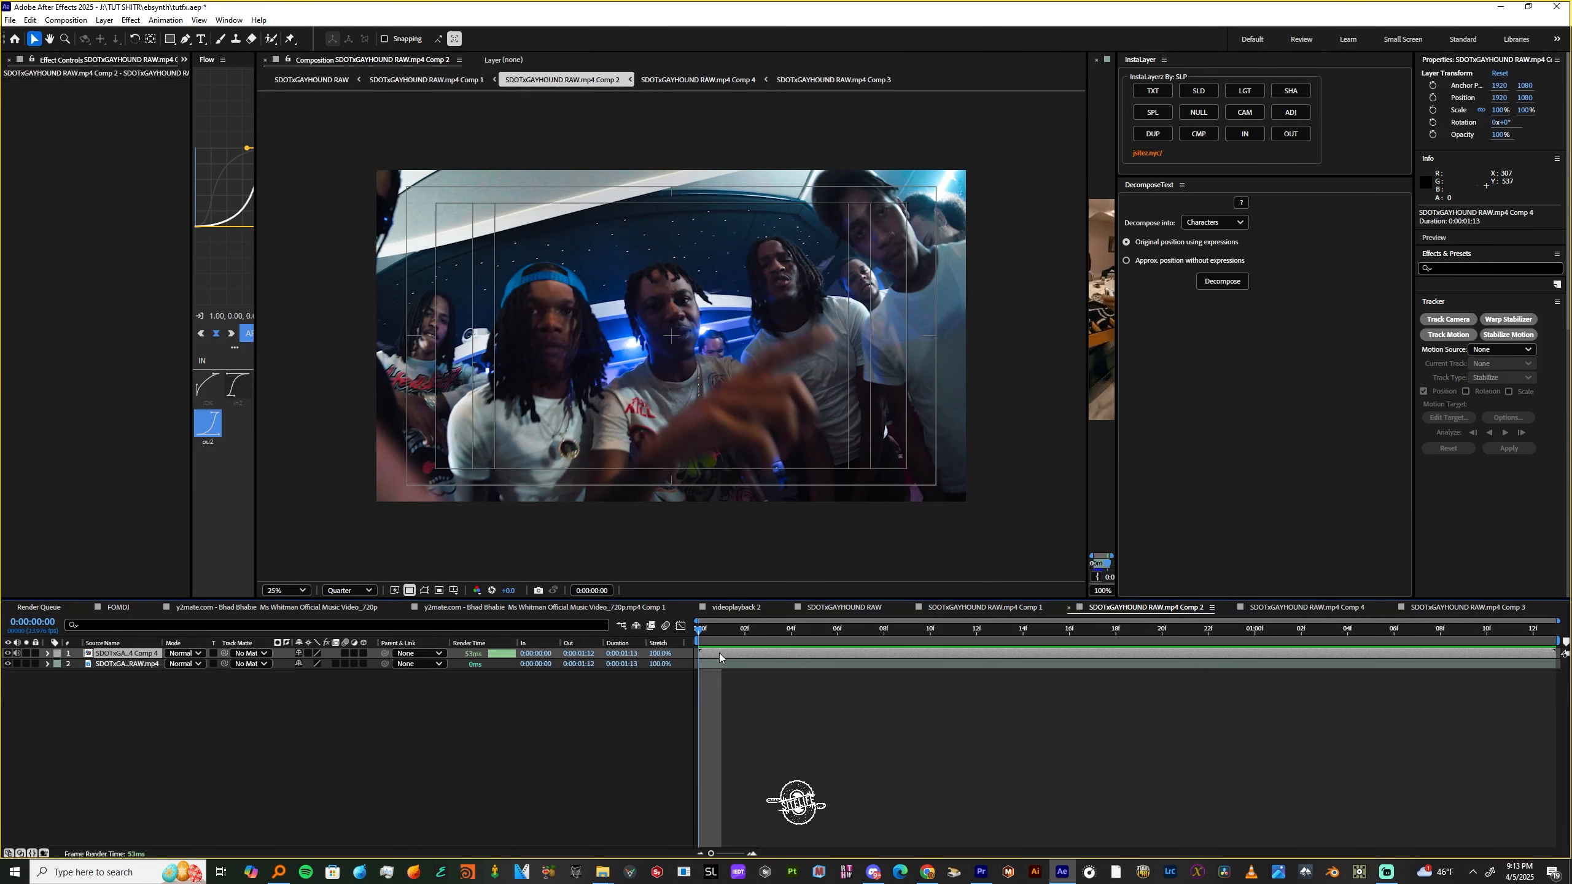
pyautogui.hotkey('ctrl', 'v')
pyautogui.click(7, 655)
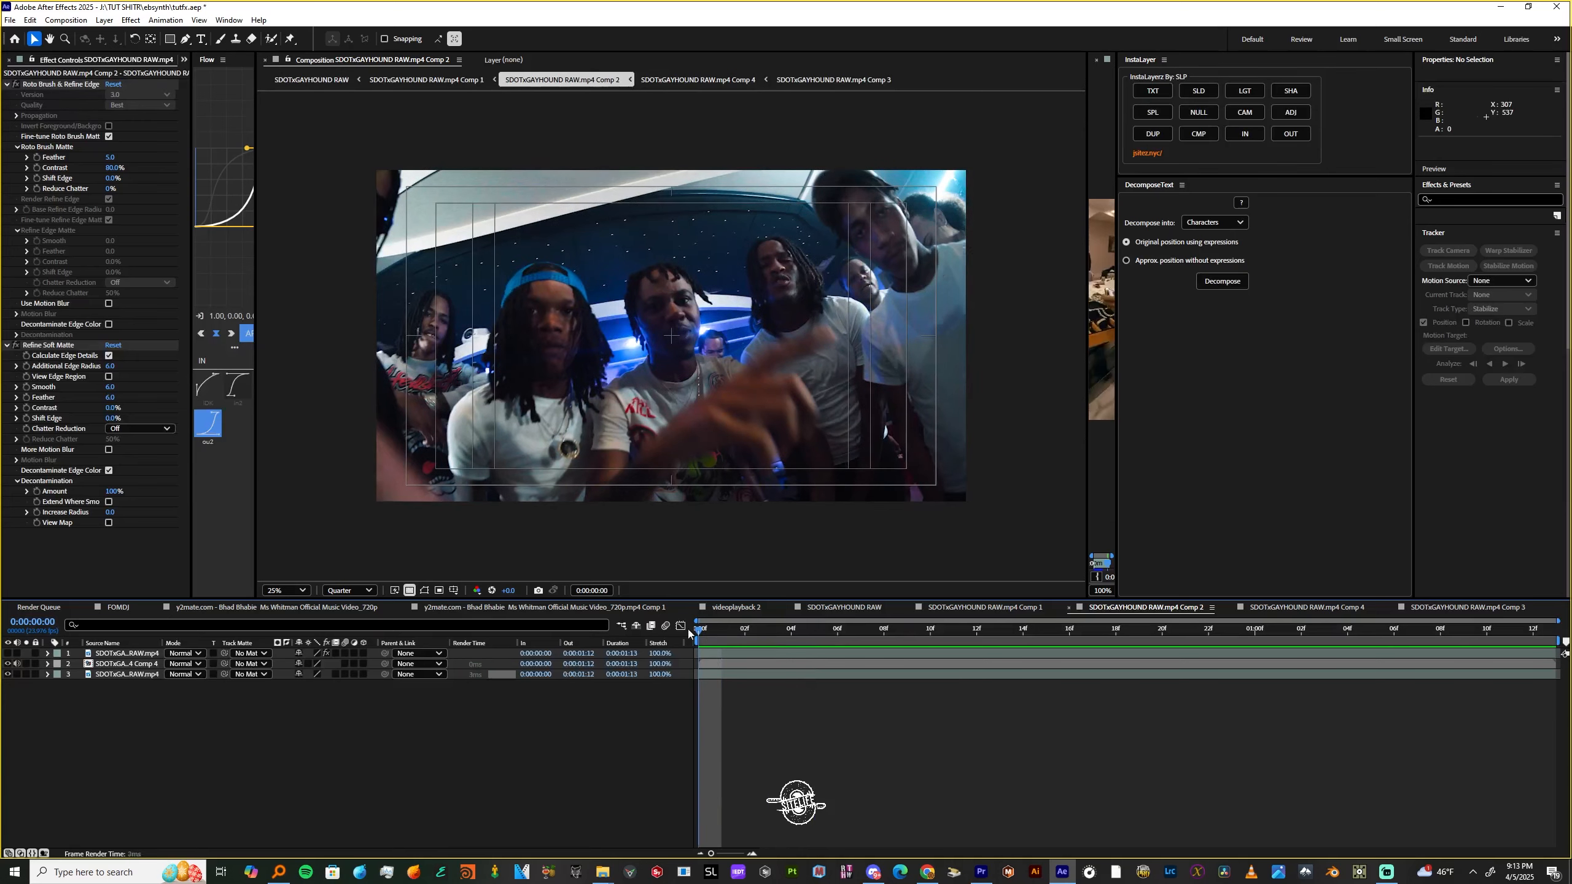
# Duplicate the echoed hand pre-comp and delay the lower copy so it starts at frame 3
pyautogui.click(125, 666)
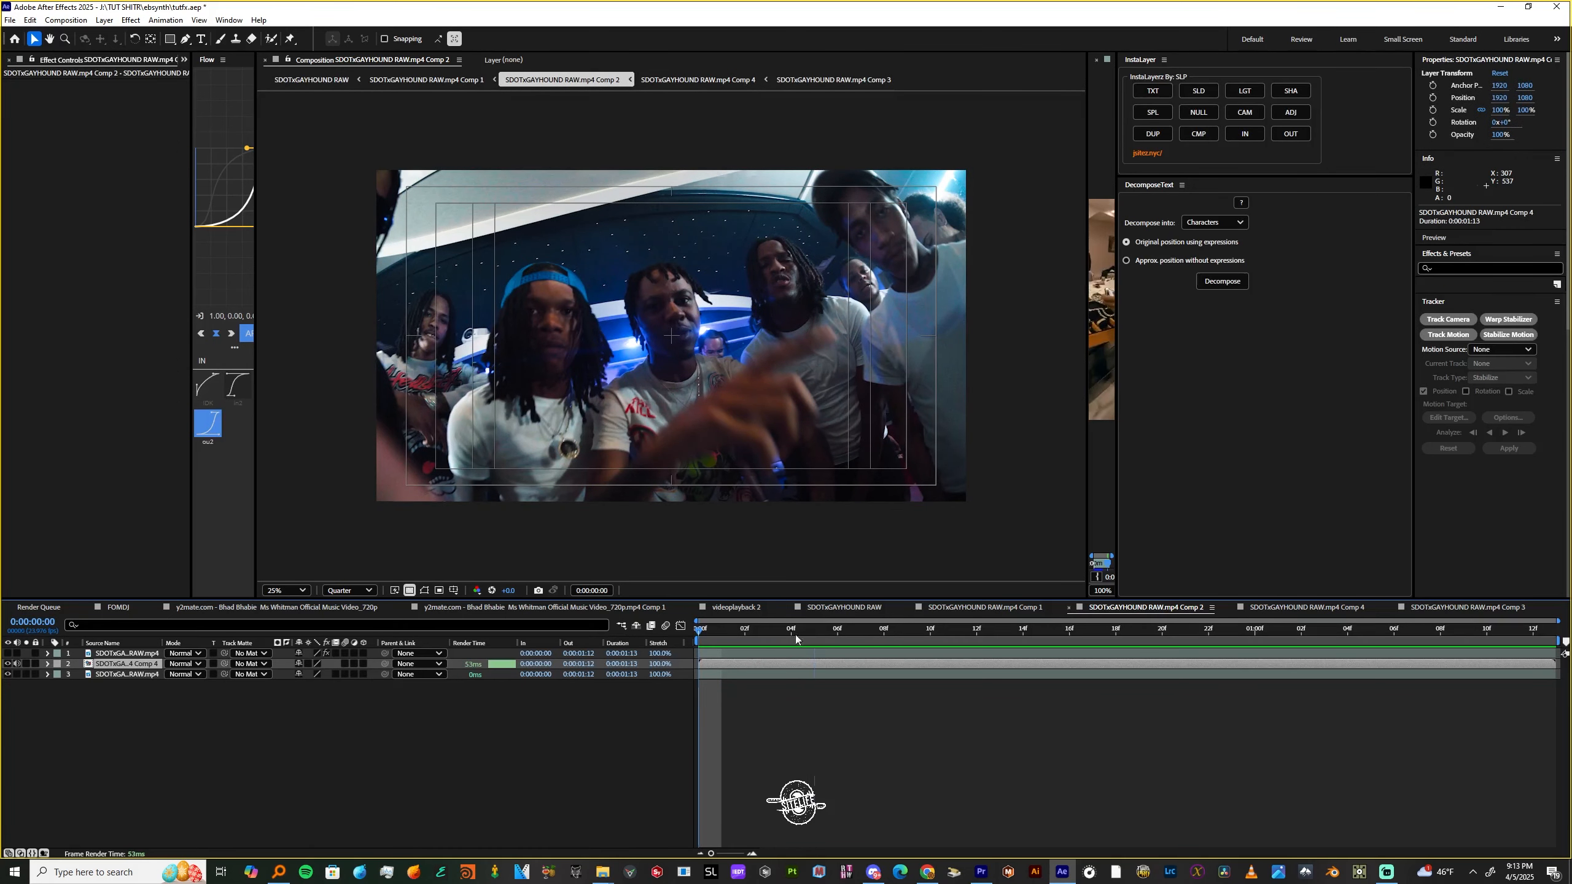
pyautogui.press('space')
pyautogui.moveTo(1174, 646); pyautogui.dragTo(674, 651)
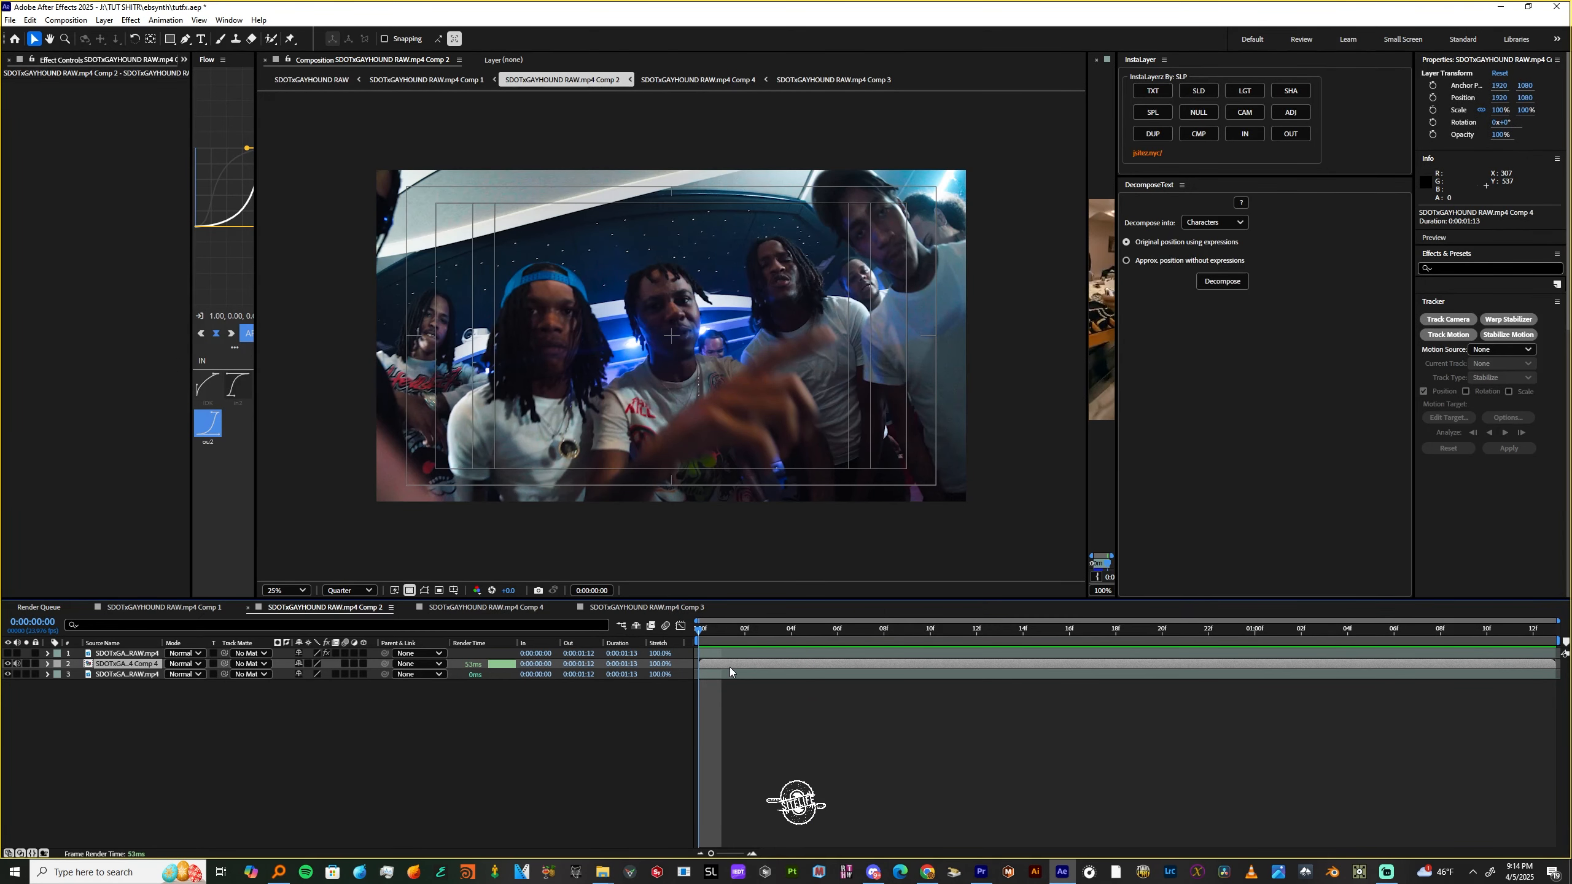
pyautogui.hotkey('ctrl', 'd')
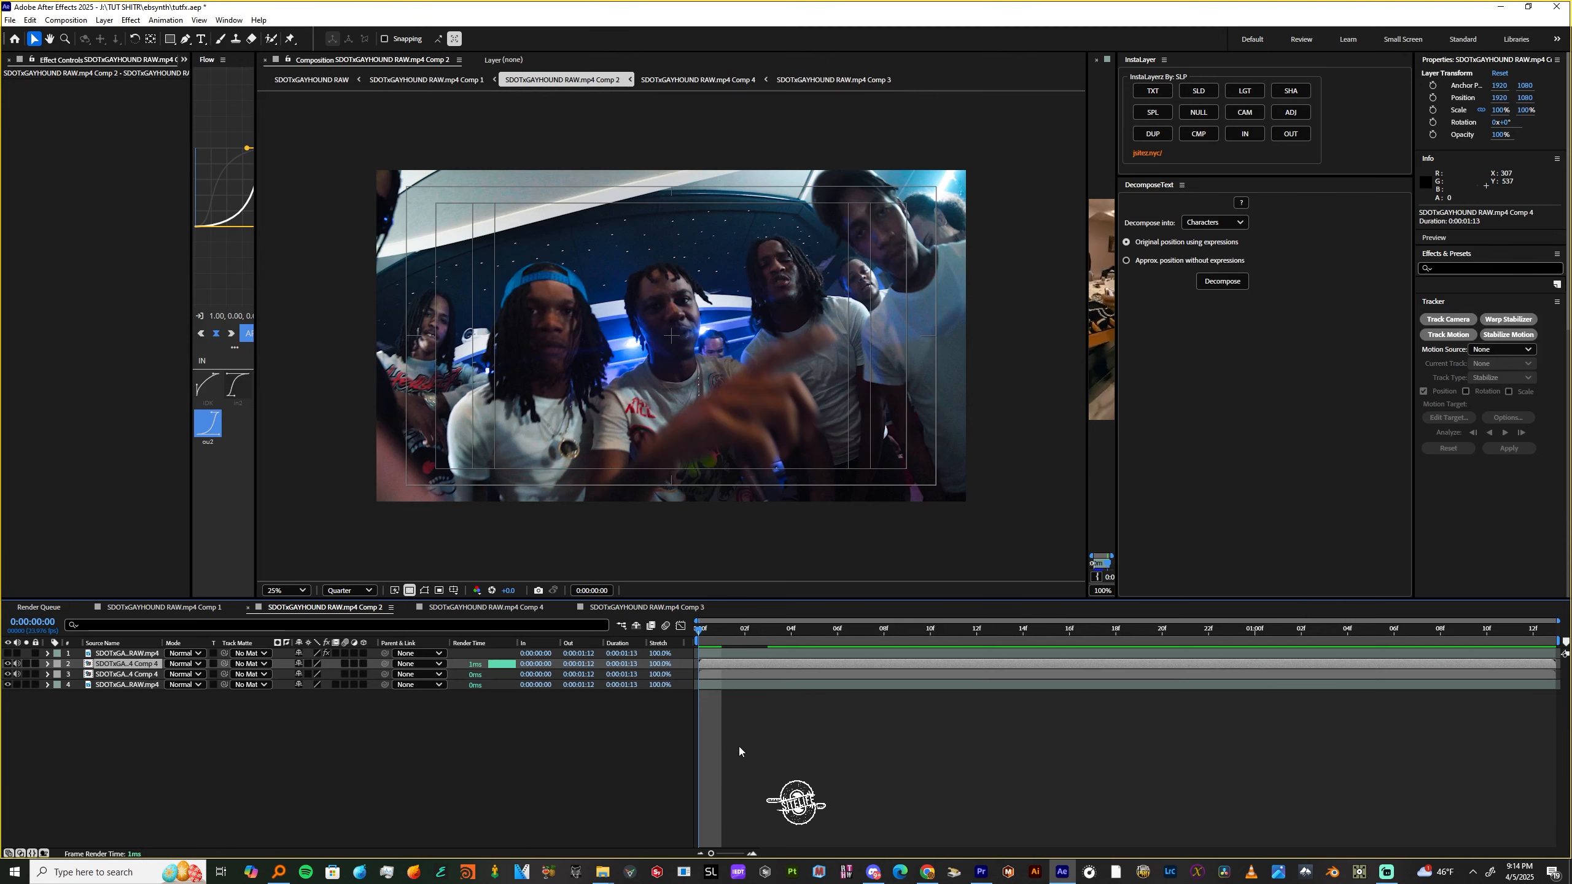
pyautogui.press('F2')
pyautogui.click(706, 676)
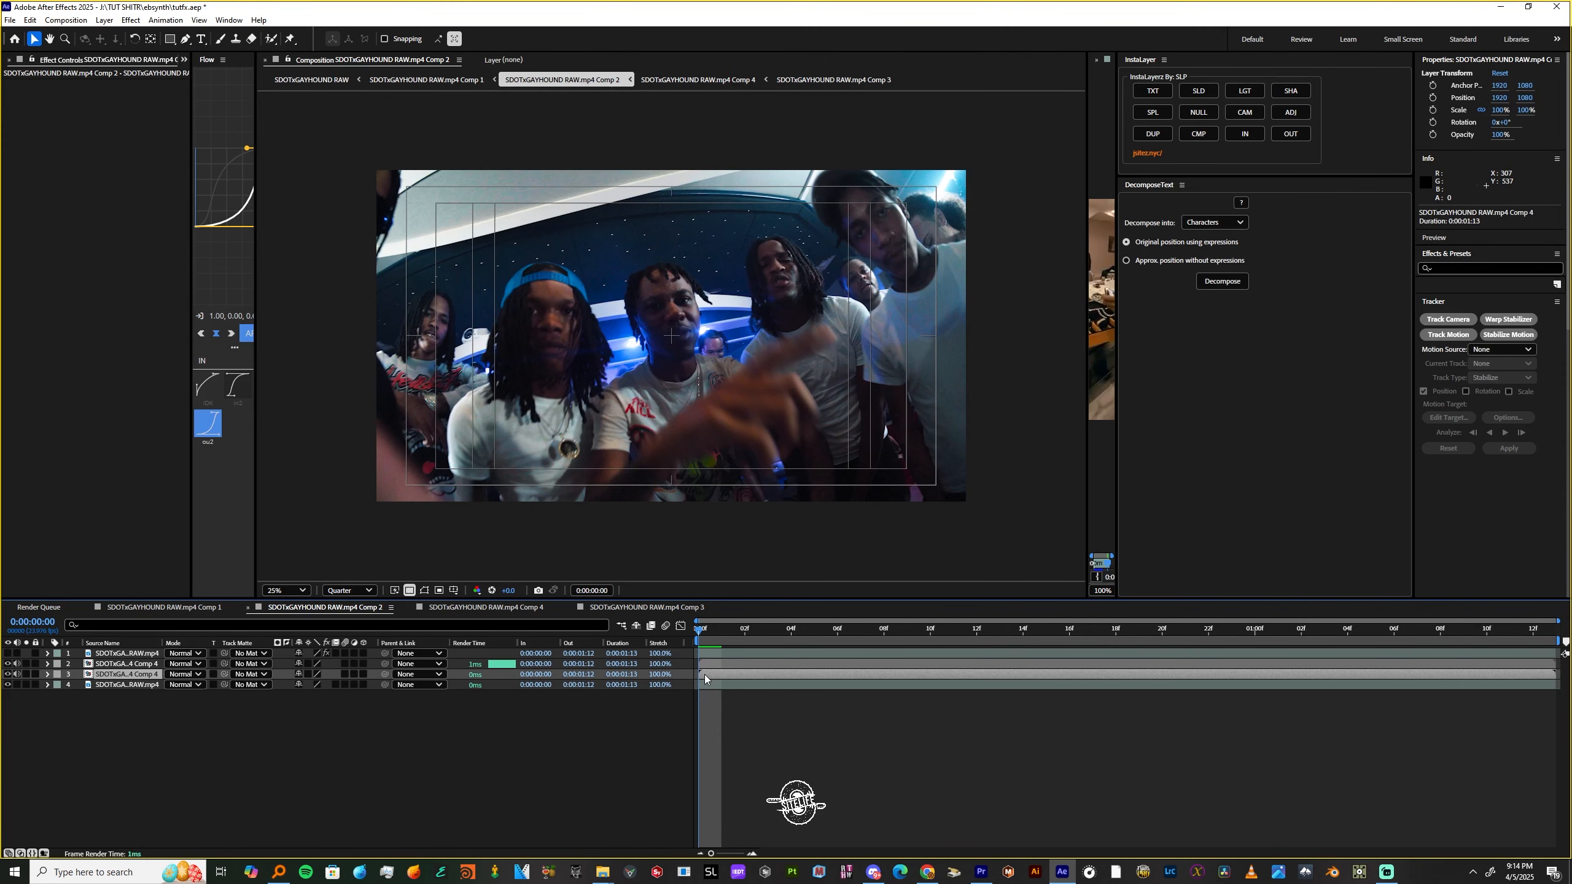
pyautogui.moveTo(706, 677); pyautogui.dragTo(775, 678)
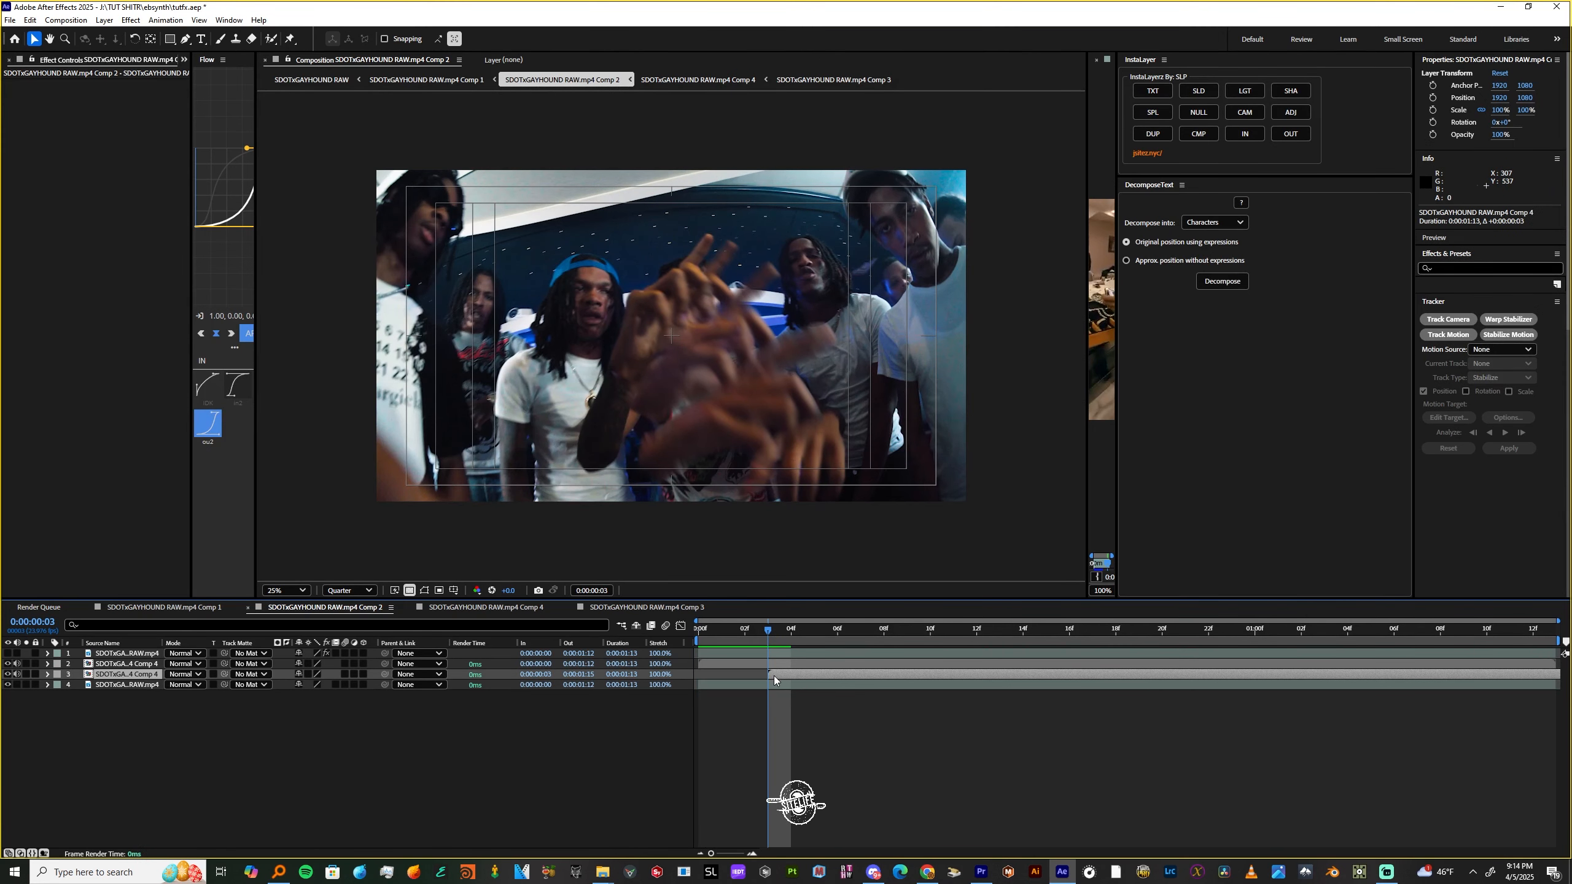
# Lower the delayed hand copy's opacity to 18% and preview the trail
pyautogui.press('t')
pyautogui.moveTo(302, 684); pyautogui.dragTo(255, 694)
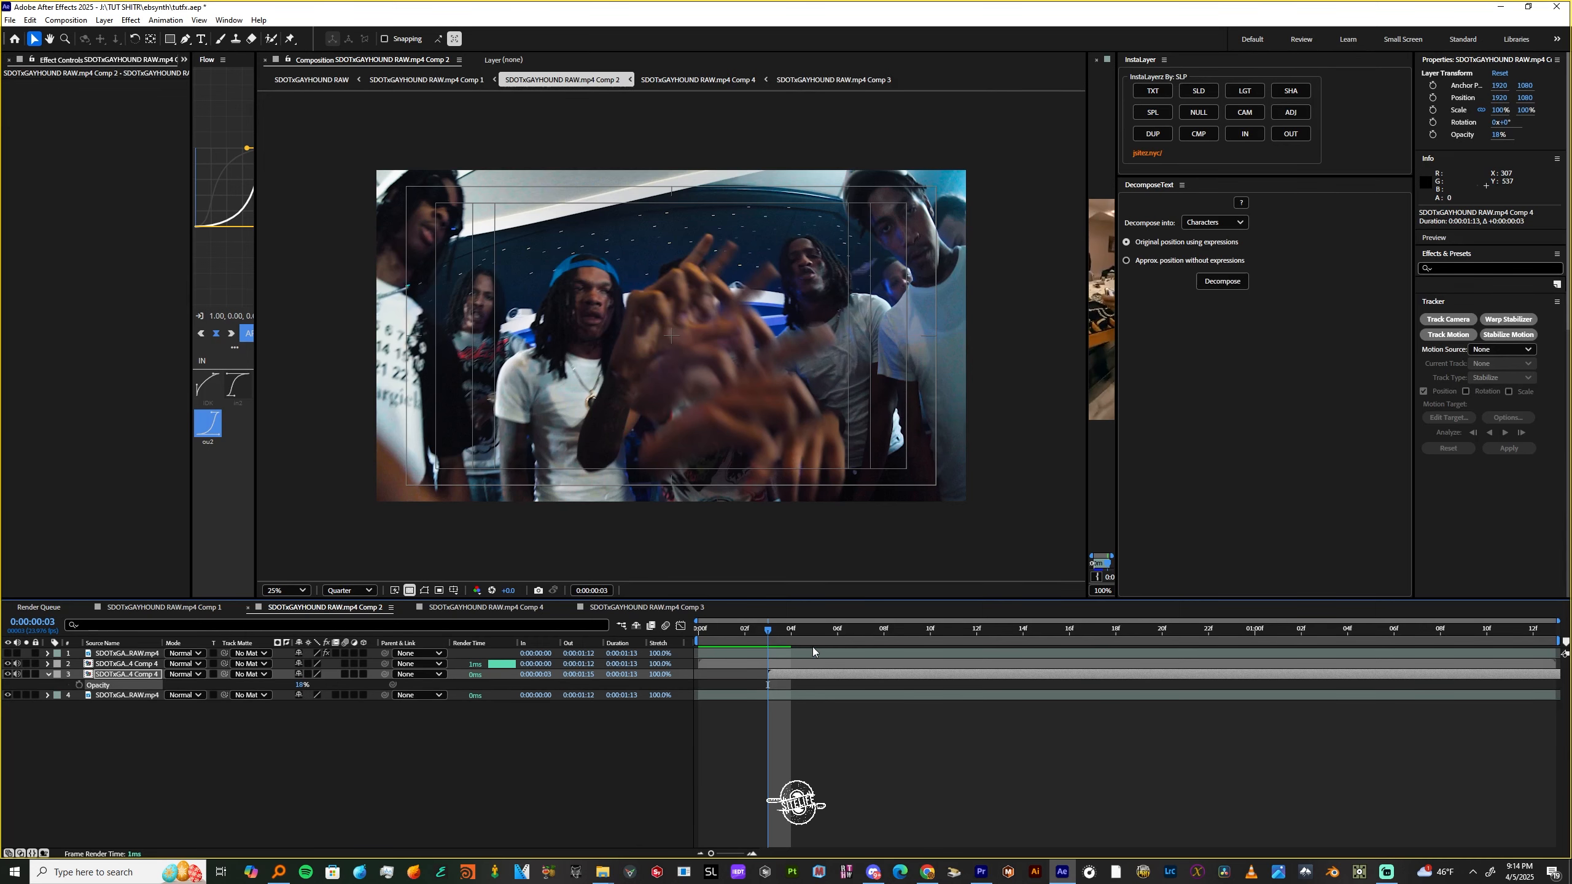
pyautogui.press('space')
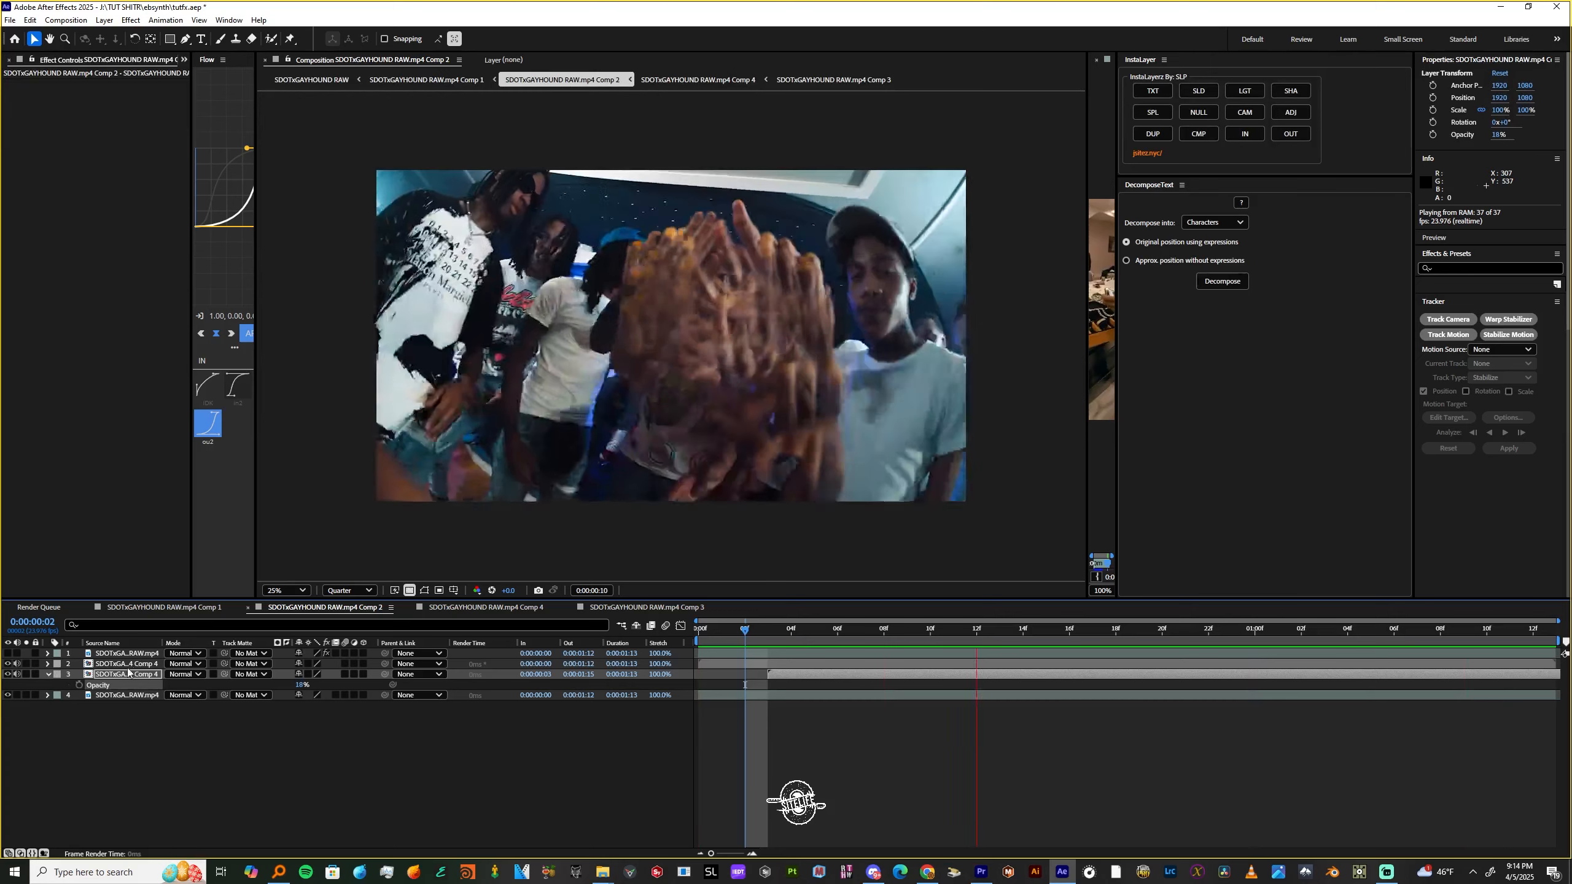
# Make the clean rotoscoped hand layer visible again and preview it over the trails
pyautogui.click(118, 695)
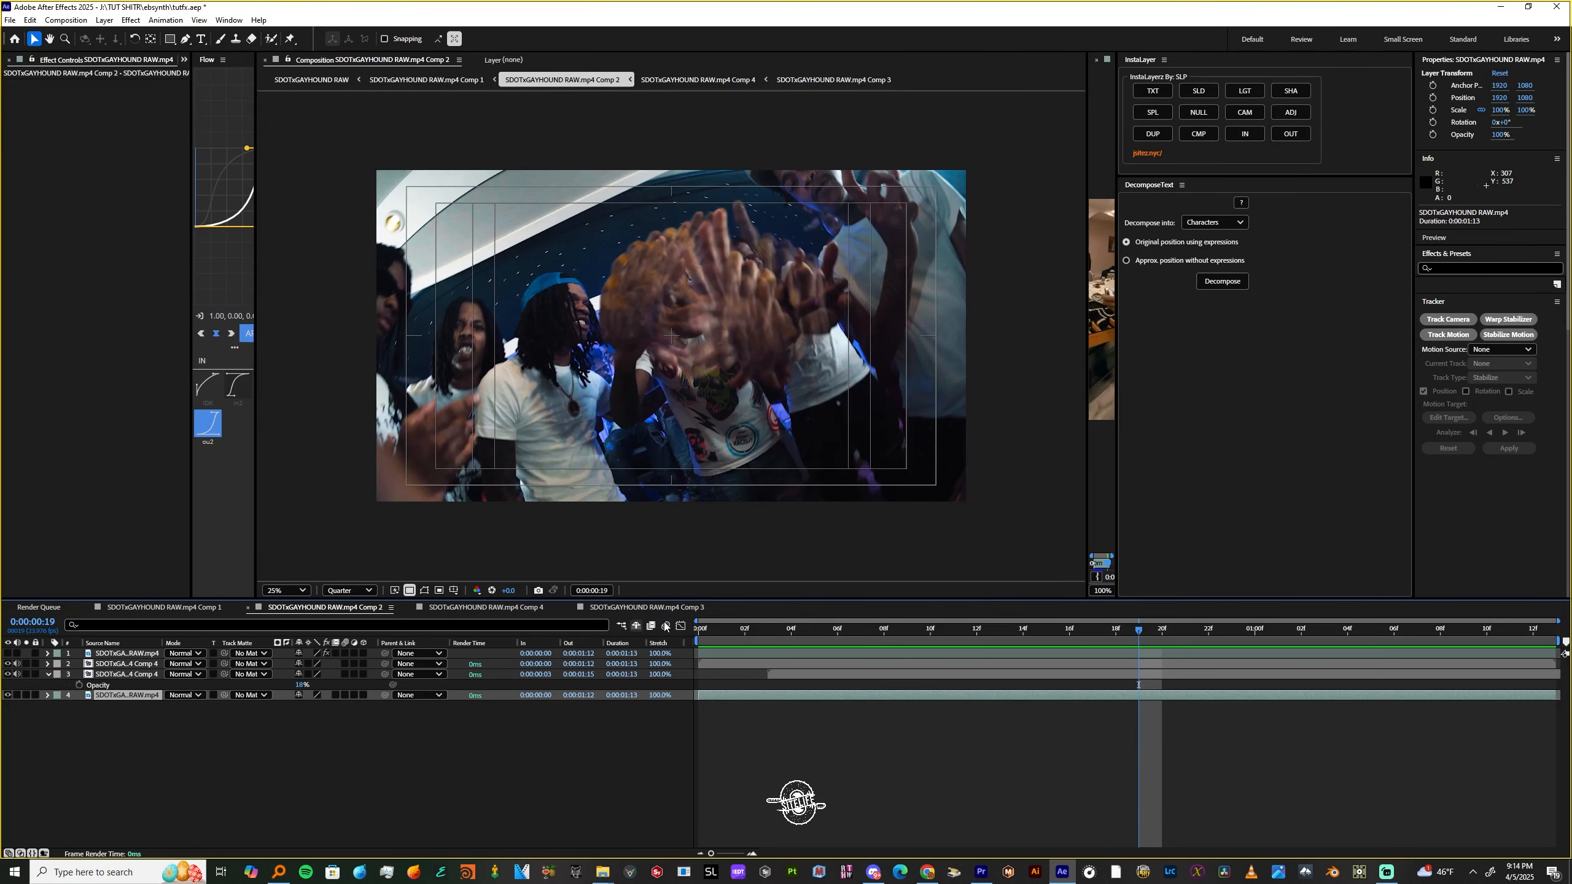
pyautogui.click(7, 653)
pyautogui.press('space')
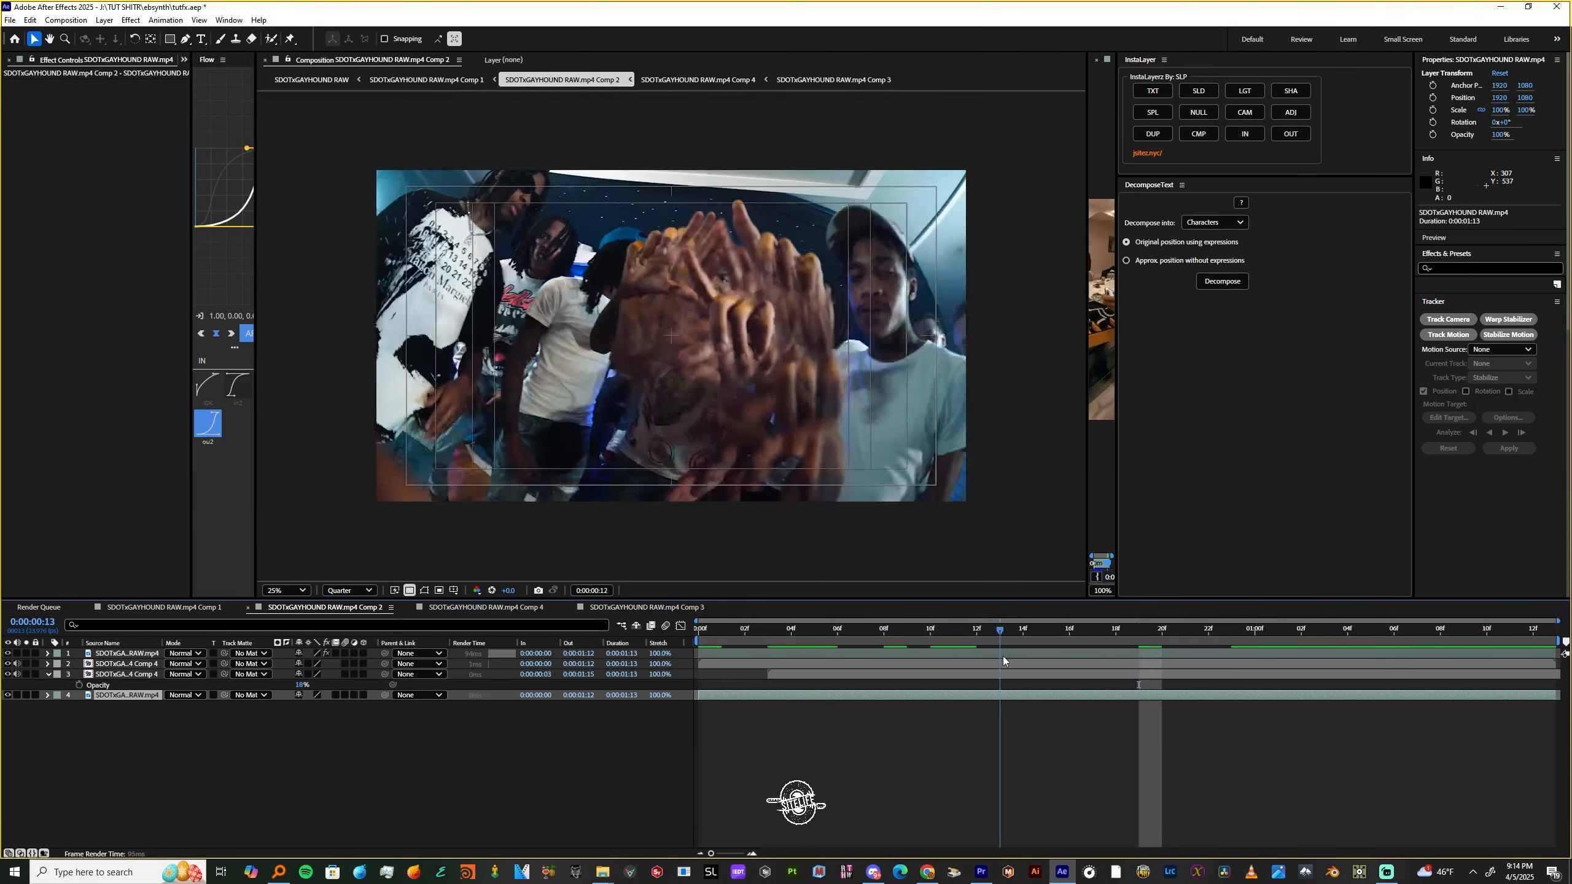
# Pre-compose the top rotoscoped hand layer with all attributes moved into the new composition, and apply Optical Glow to it
pyautogui.click(716, 656)
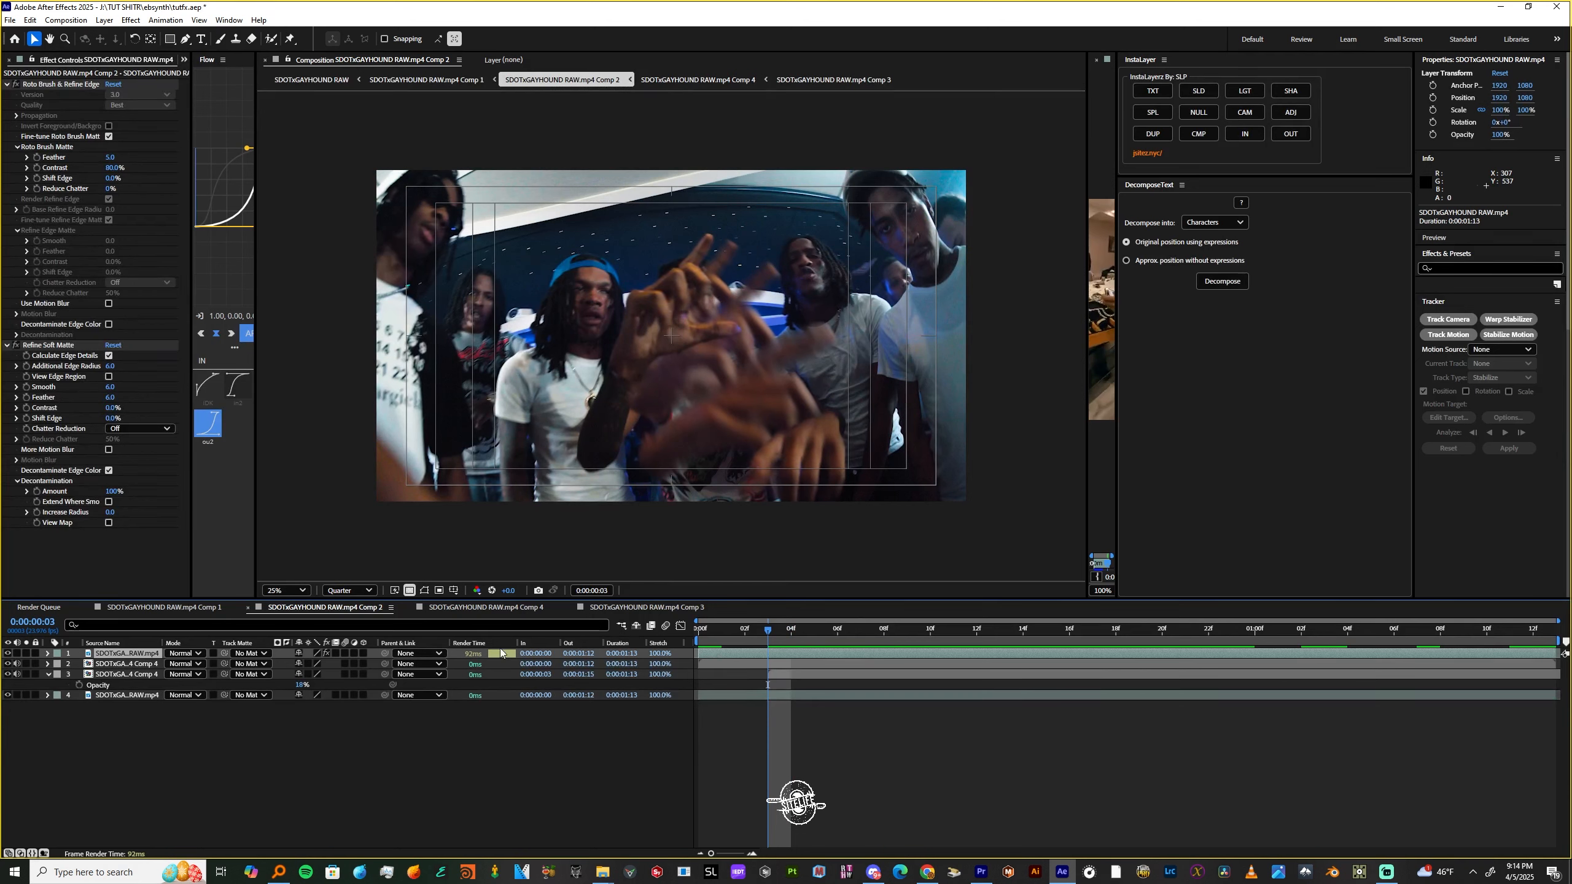
pyautogui.rightClick(124, 660)
pyautogui.click(155, 576)
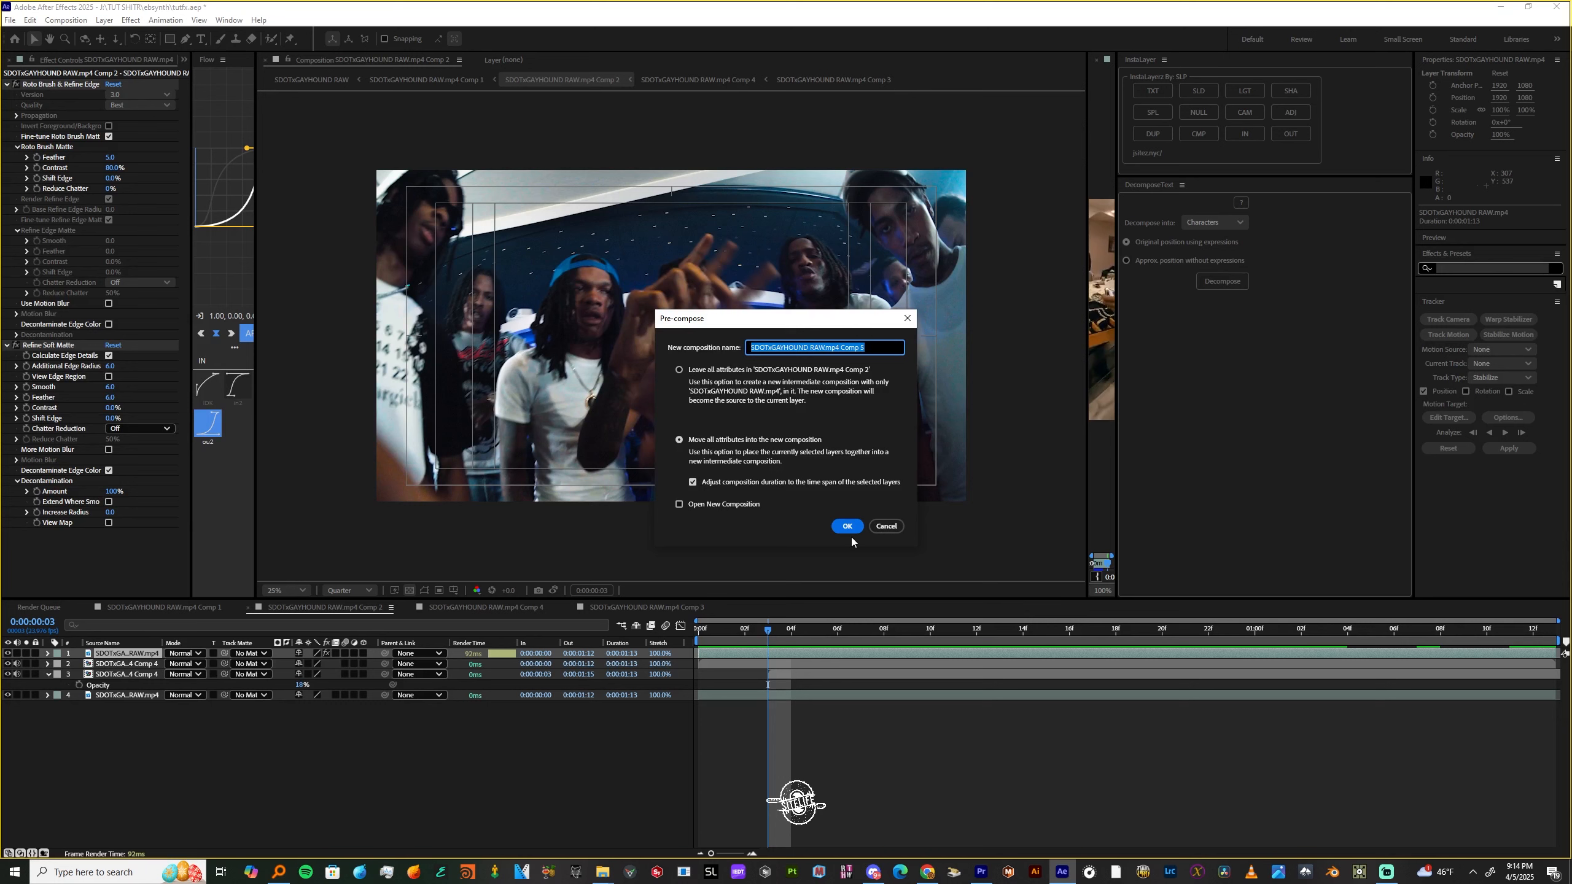
pyautogui.click(836, 527)
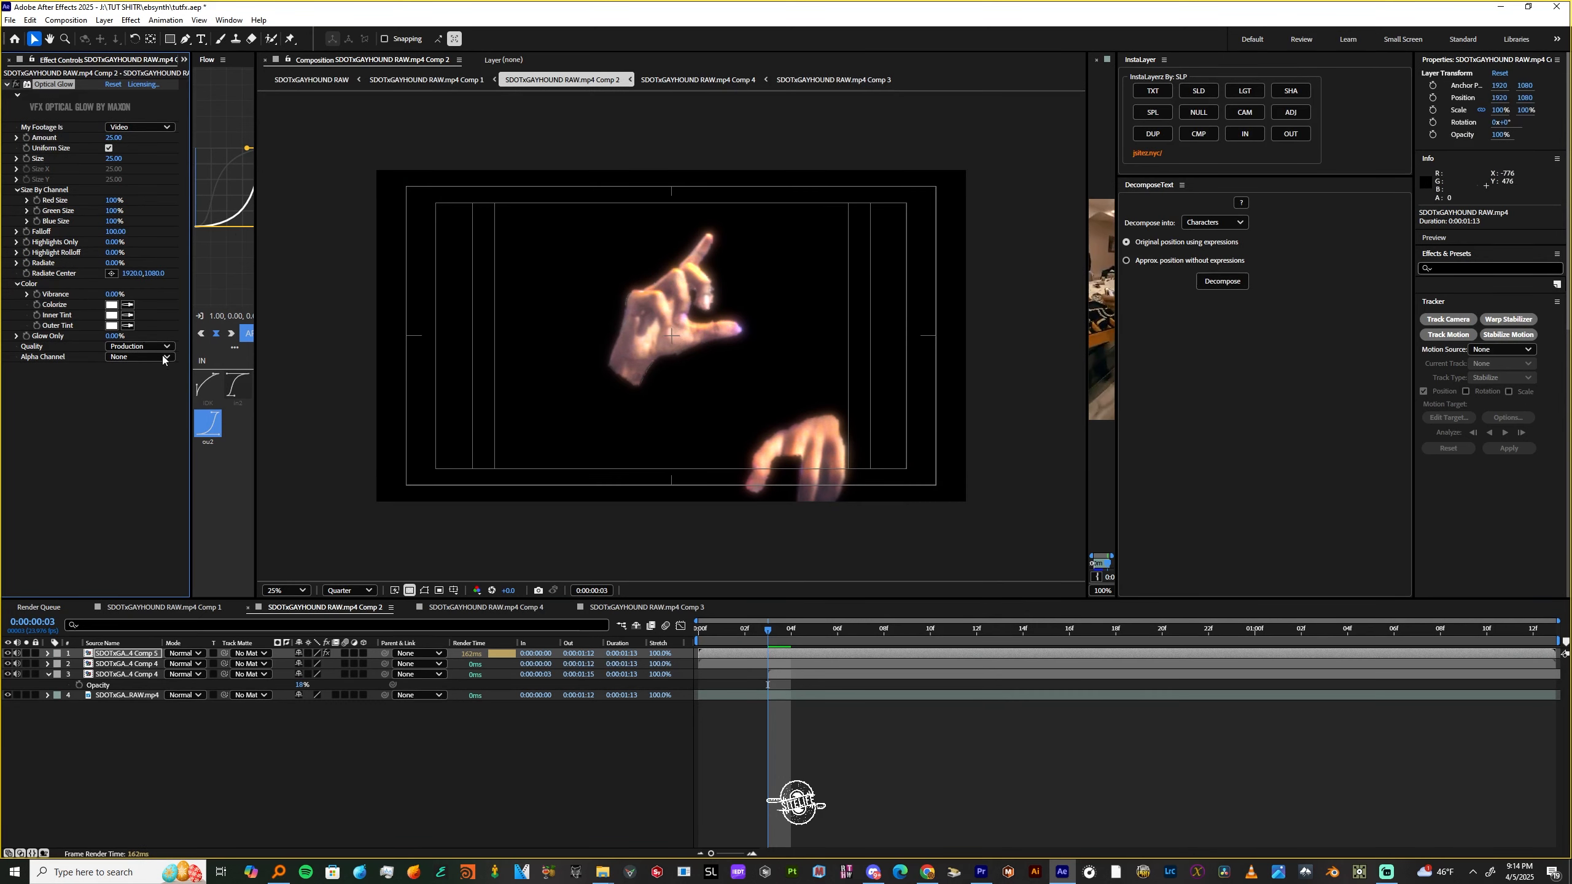
# Set the Optical Glow quality to Extreme and its alpha channel to Extend (Unmult)
pyautogui.click(141, 346)
pyautogui.click(143, 403)
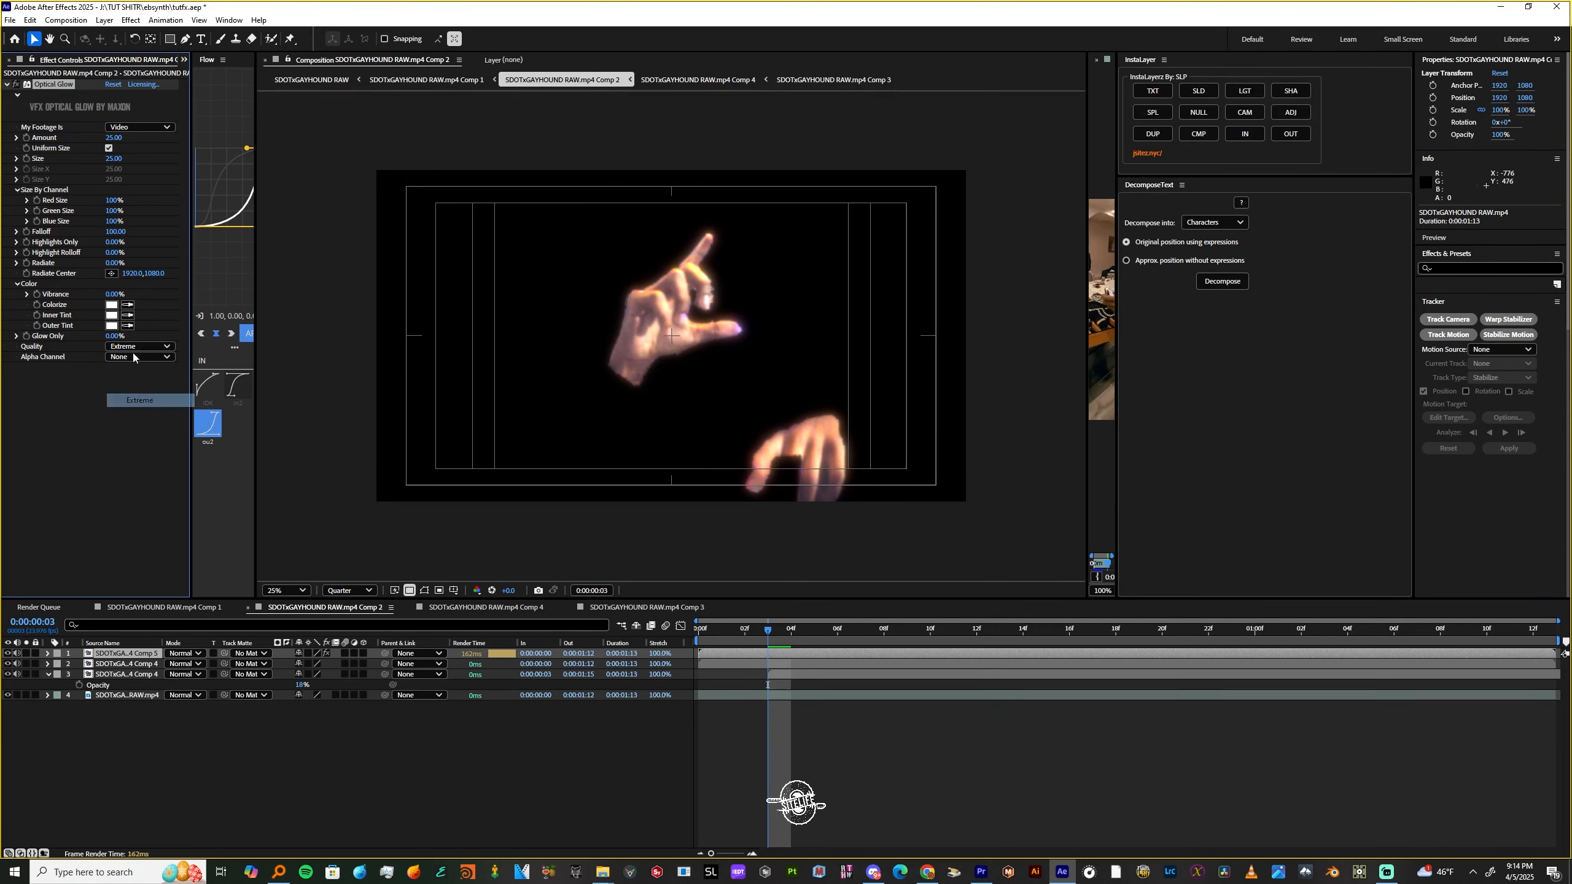
pyautogui.click(135, 356)
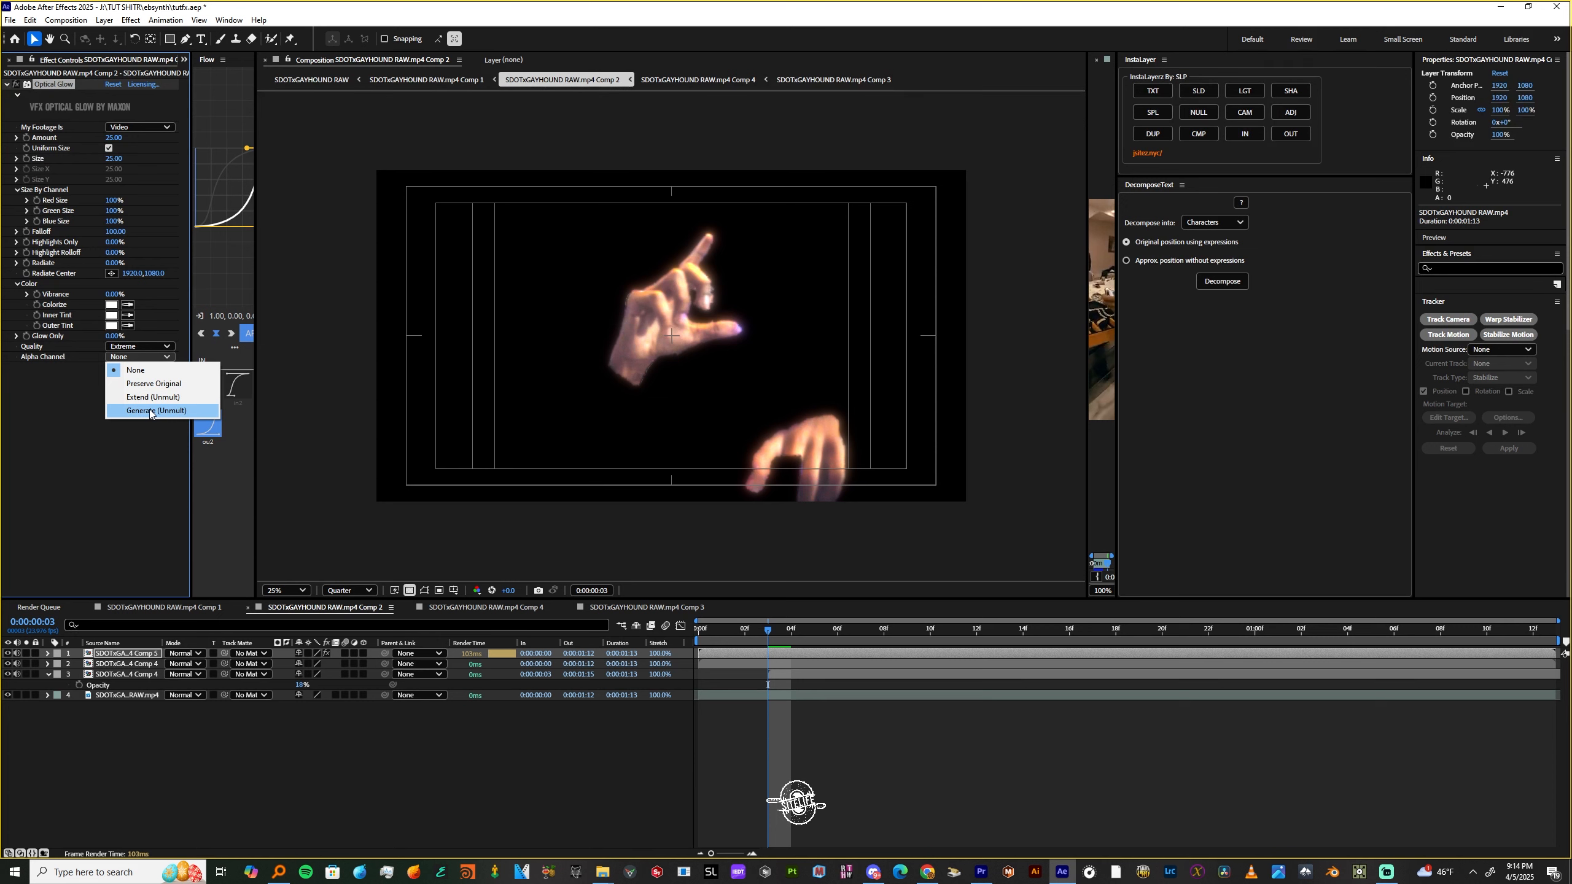
pyautogui.click(153, 397)
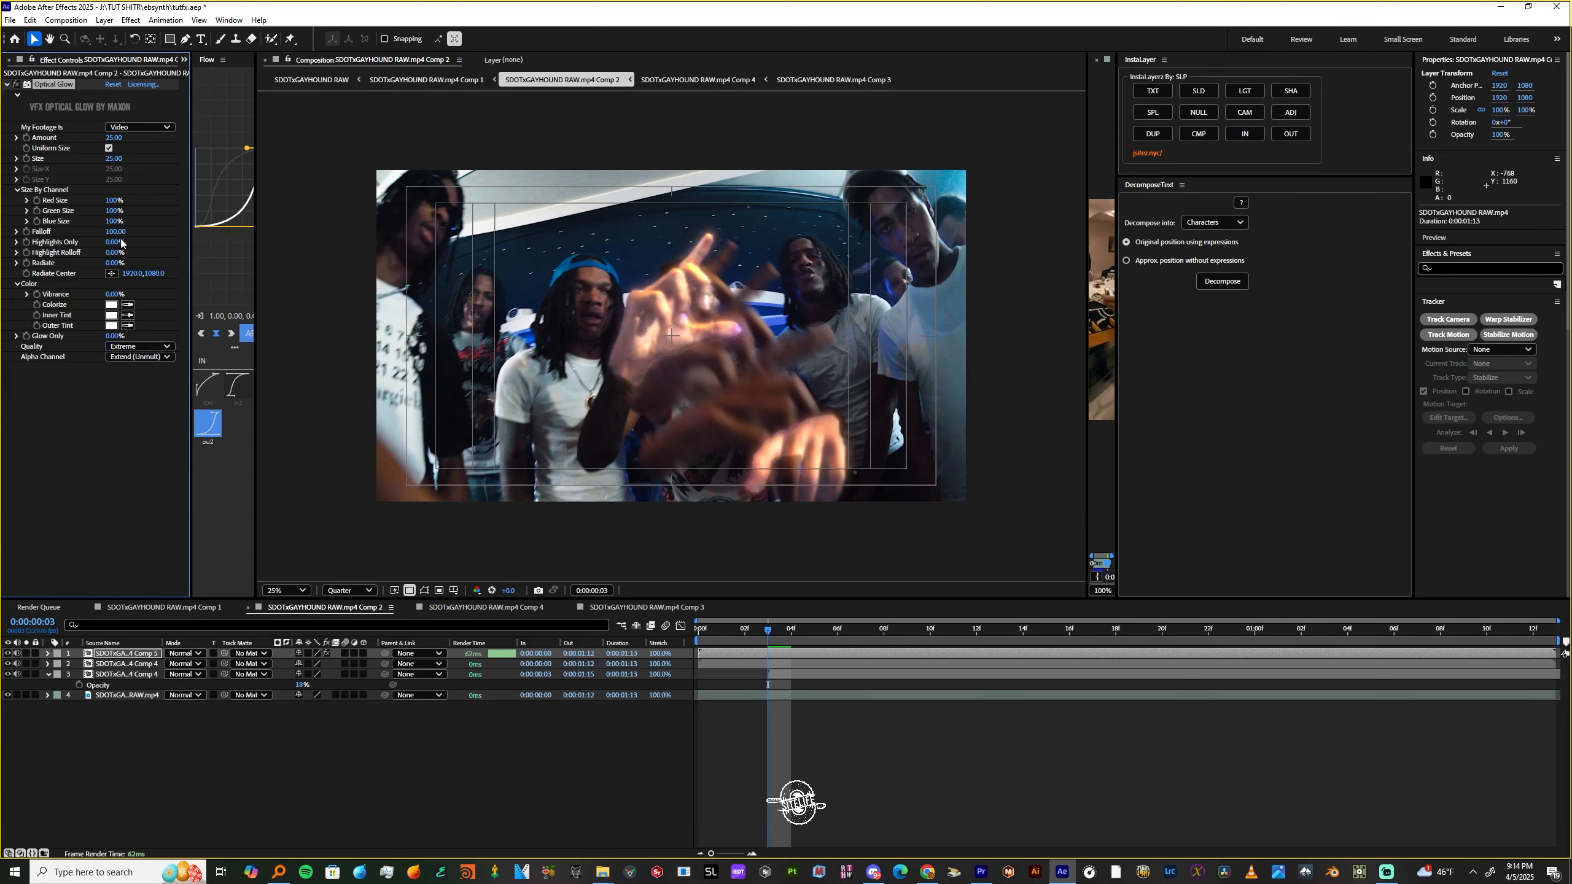
# Set the Optical Glow's Highlights Only to 33%, Size to 173 and Amount to 67
pyautogui.moveTo(115, 241); pyautogui.dragTo(137, 241)
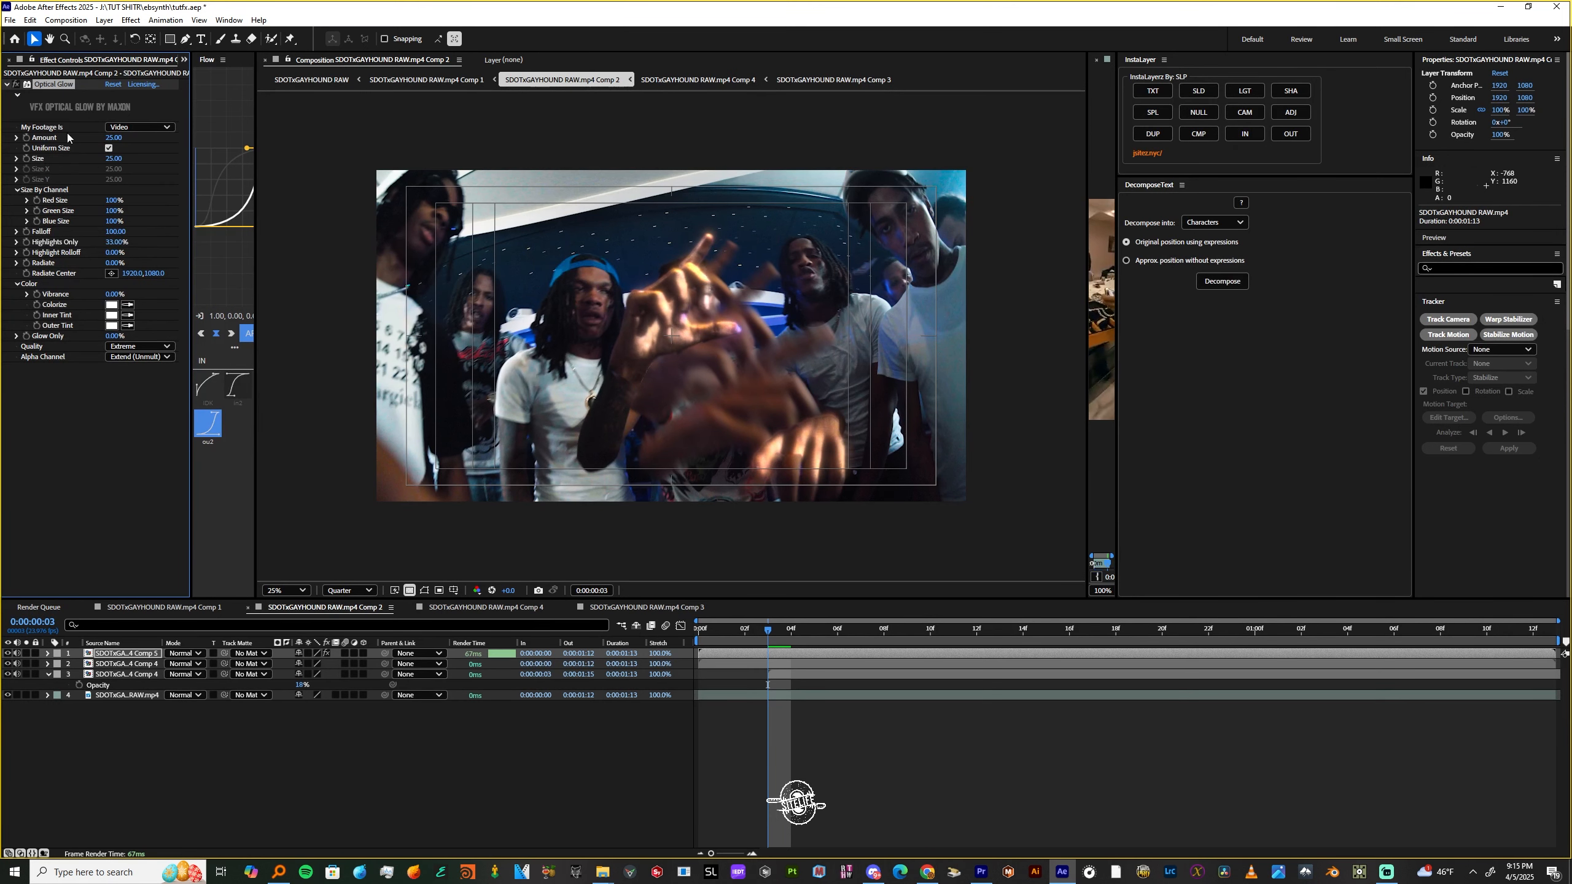
pyautogui.moveTo(149, 161); pyautogui.dragTo(207, 166)
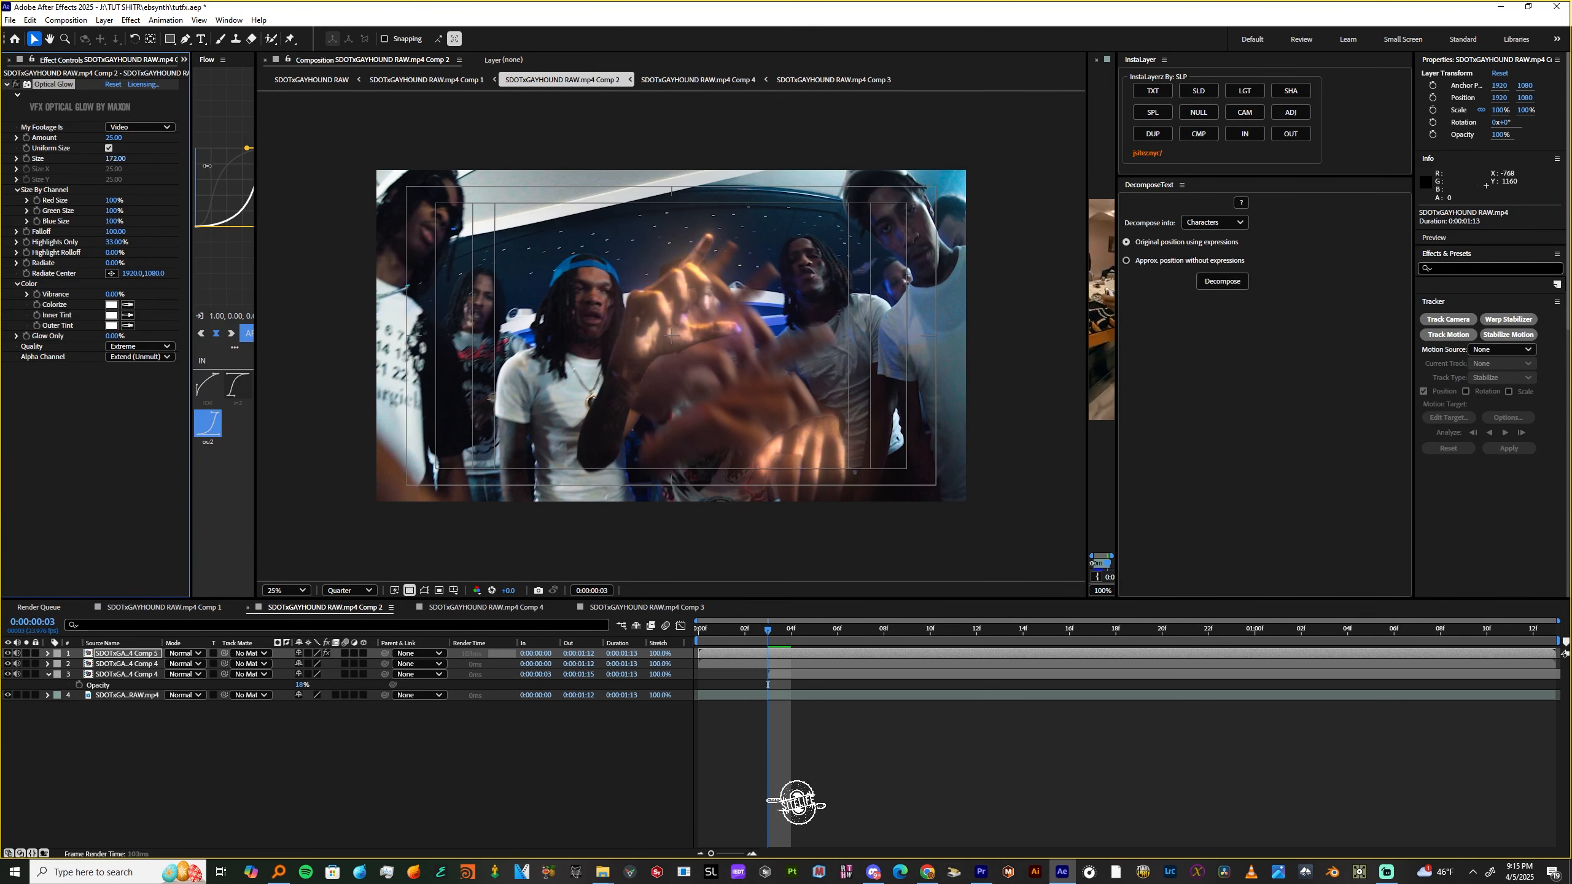
pyautogui.moveTo(110, 139); pyautogui.dragTo(138, 138)
# Set the glowing hand layer's blending mode to Screen and preview the whole effect from the first frame
pyautogui.press('space')
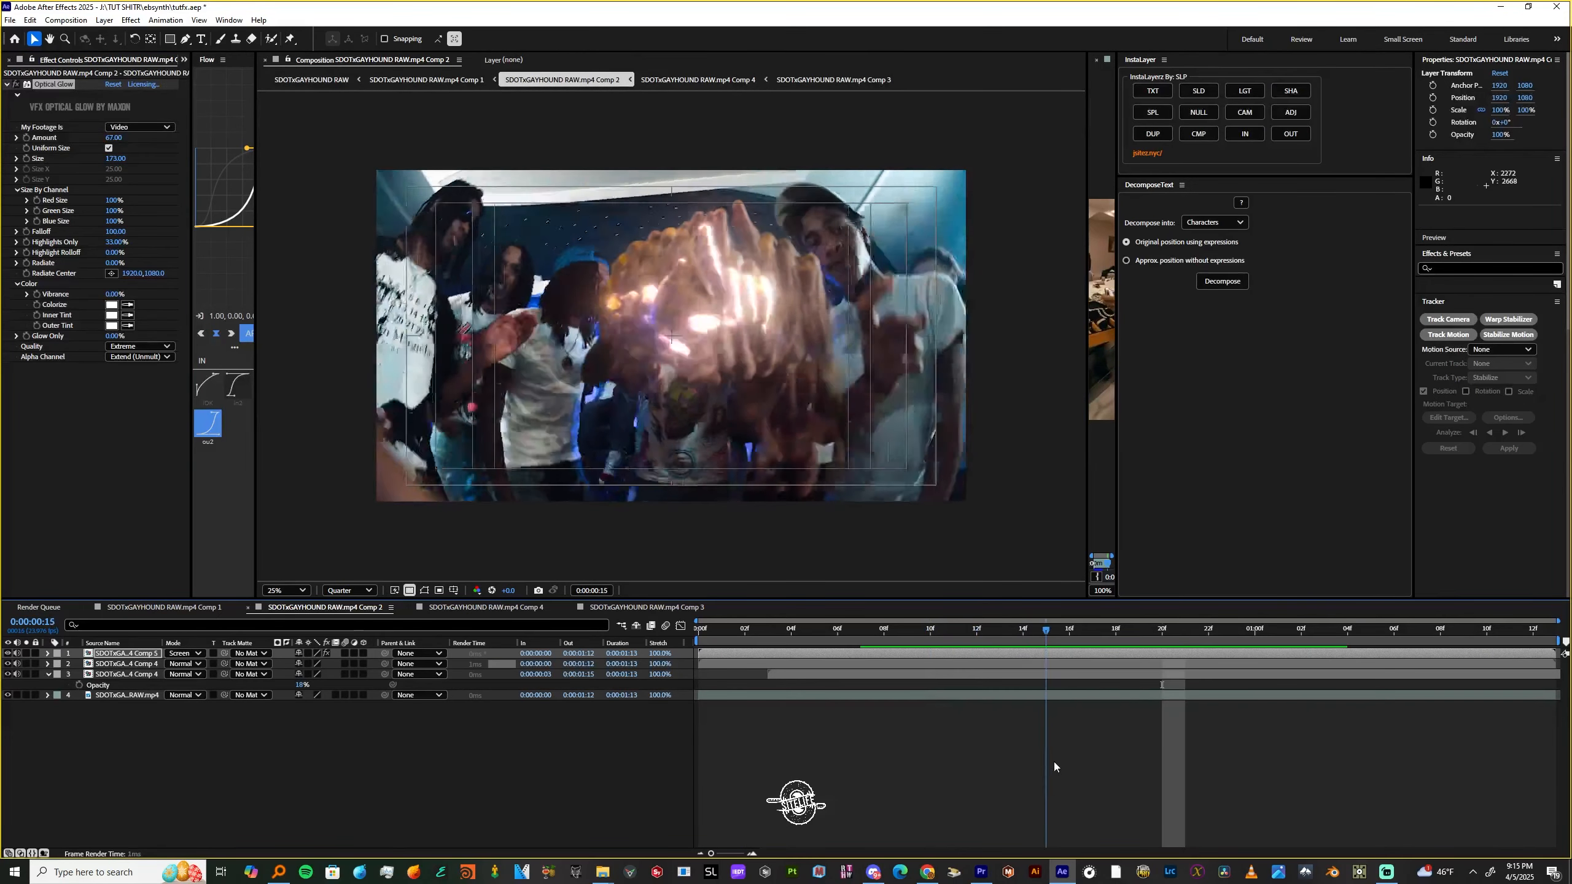
pyautogui.moveTo(1054, 762); pyautogui.dragTo(939, 786)
pyautogui.press('space')
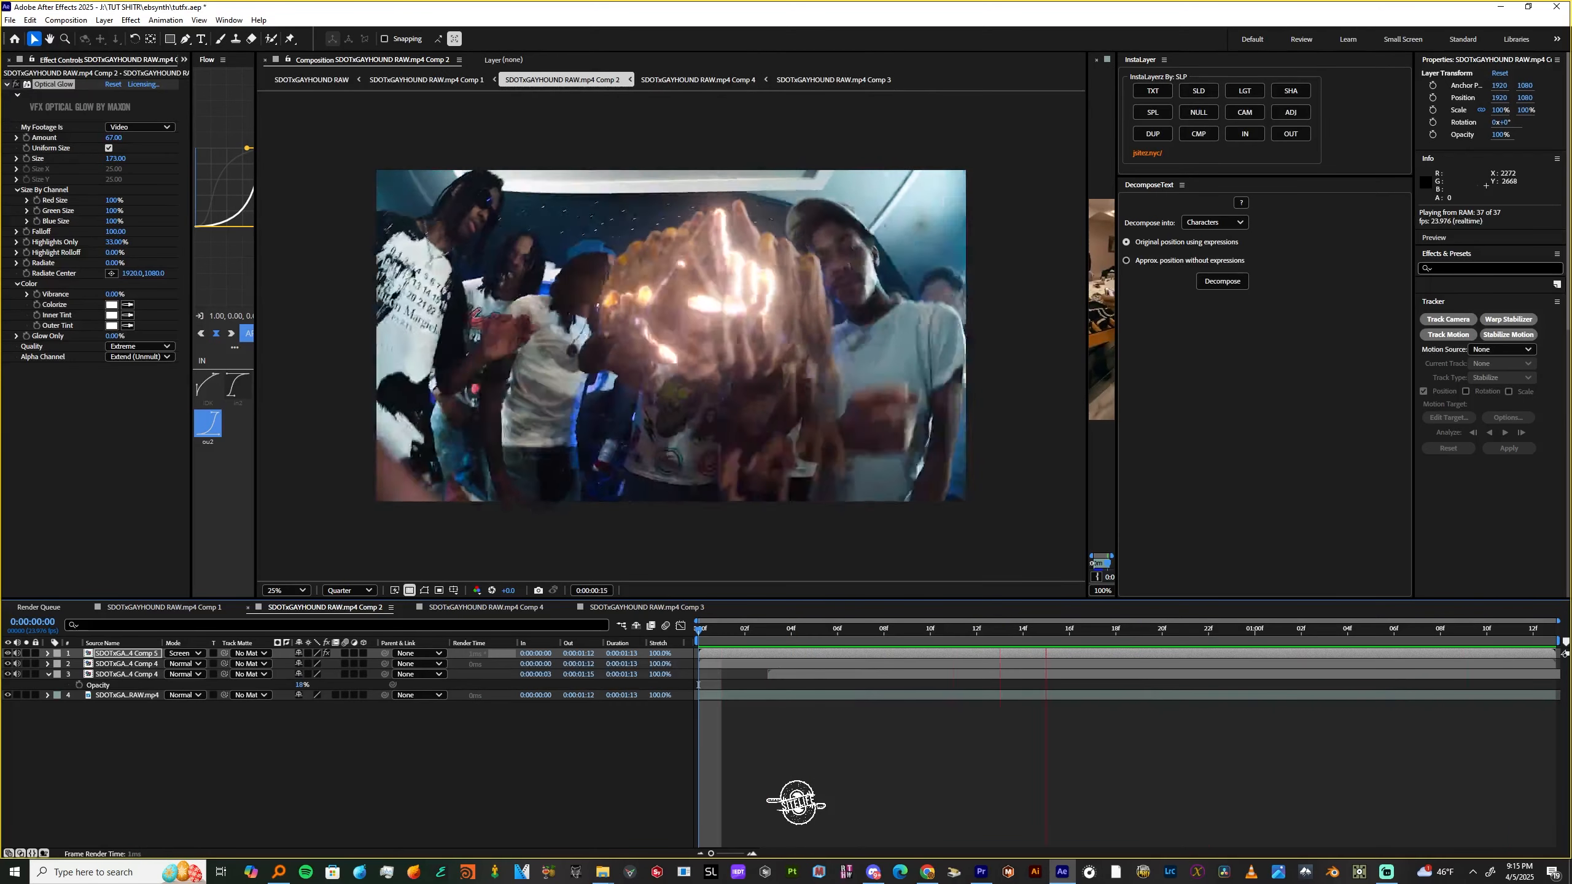
pyautogui.press('space')
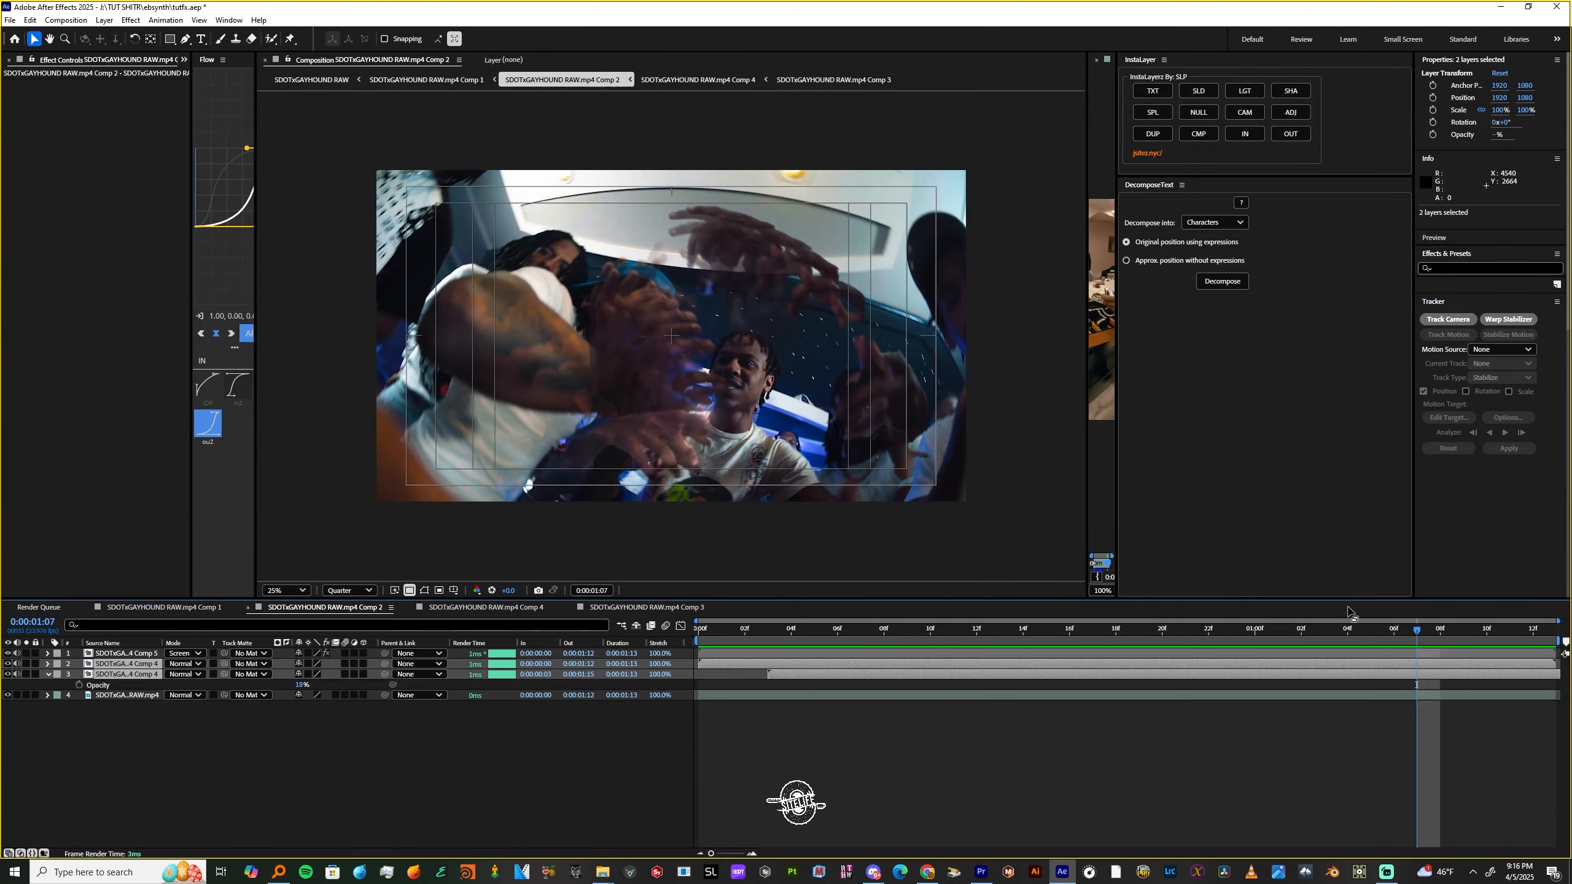
# Add opacity keyframes to both echoed hand layers at 0:00:01:06
pyautogui.moveTo(1417, 632); pyautogui.dragTo(1152, 600)
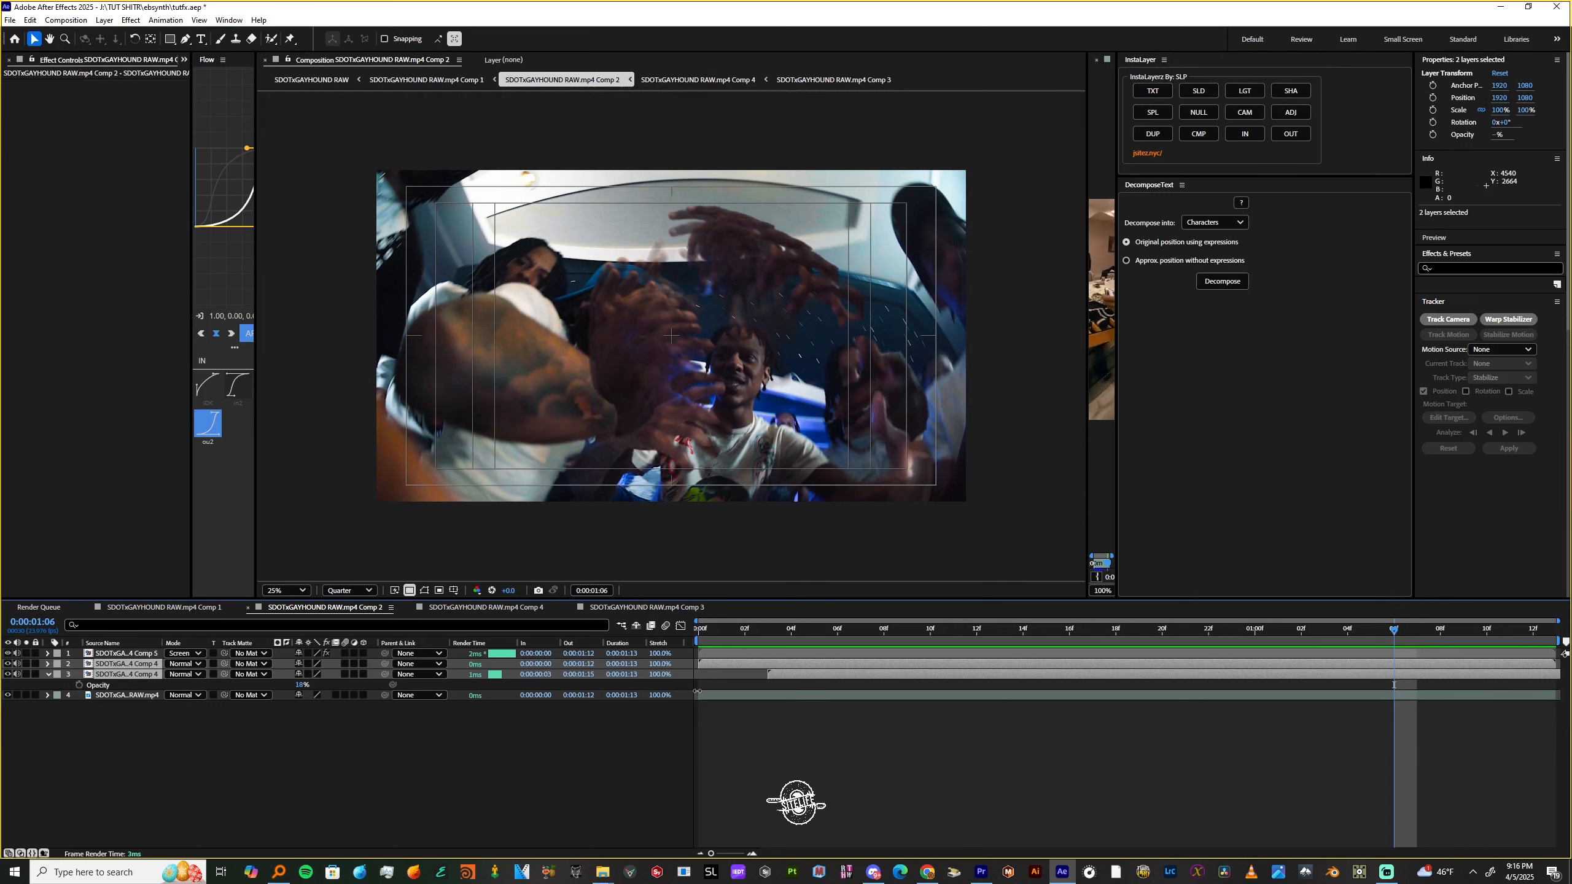
pyautogui.click(913, 806)
pyautogui.click(120, 675)
pyautogui.click(124, 654)
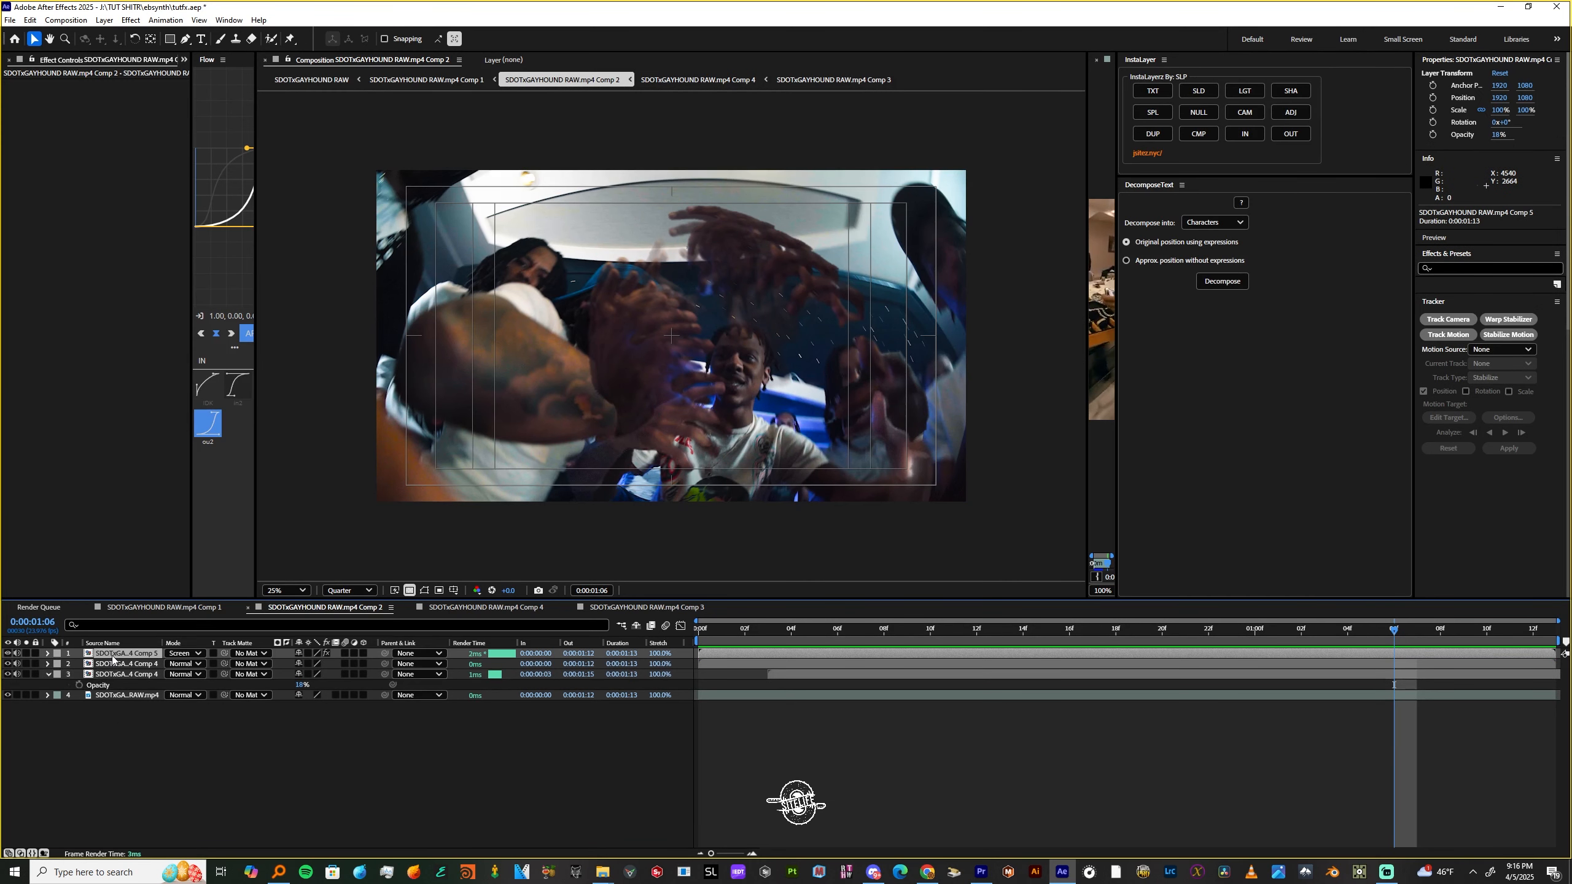
pyautogui.click(125, 664)
pyautogui.keyDown('shift'); pyautogui.click(125, 673); pyautogui.keyUp('shift')
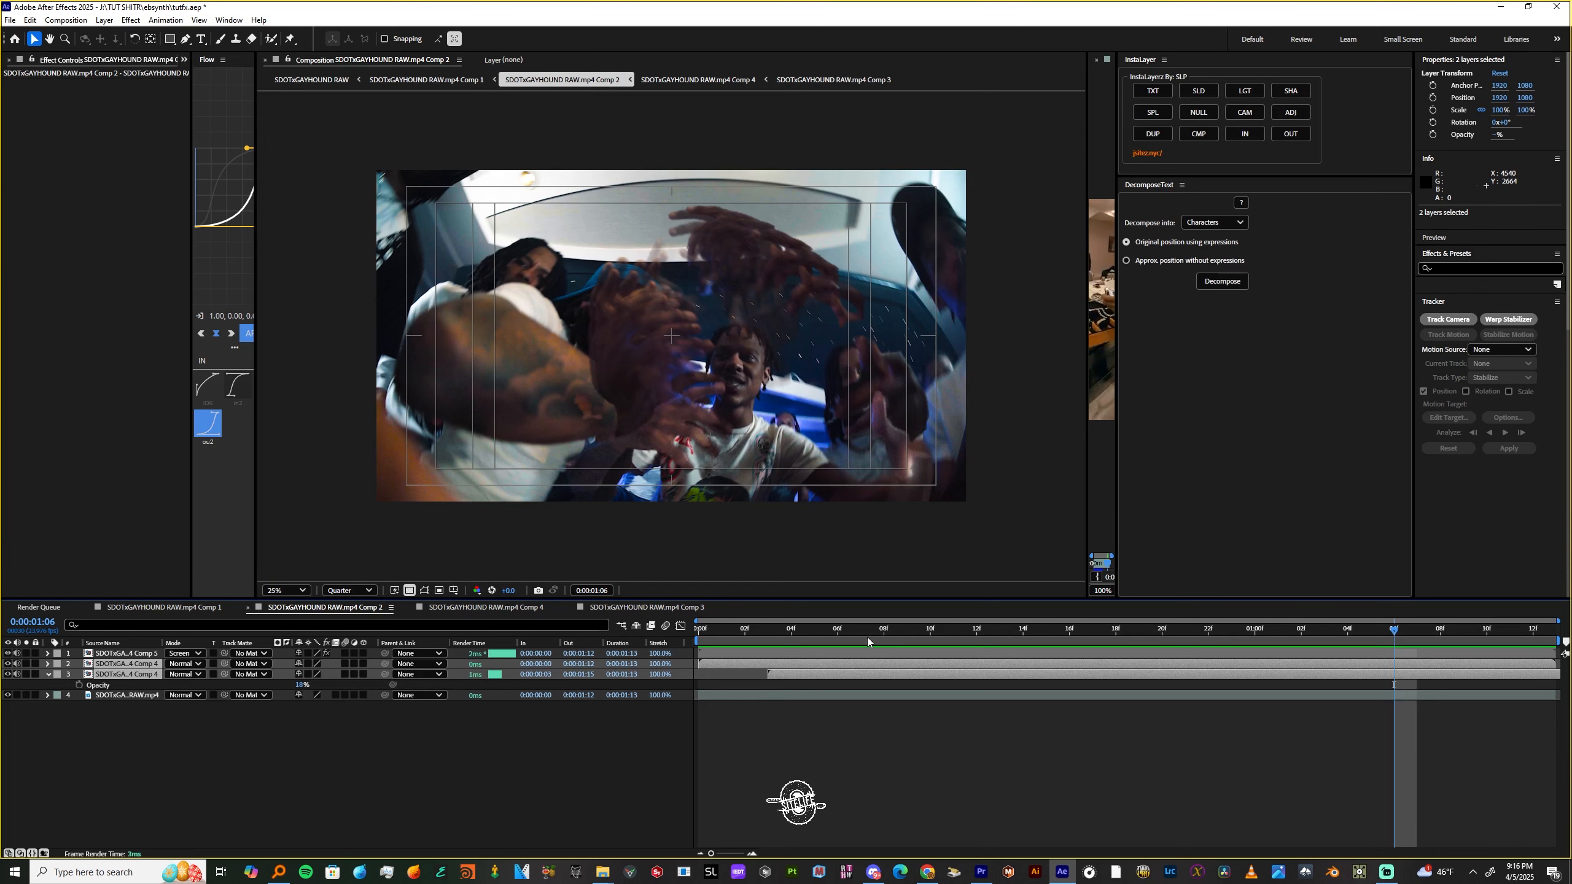
pyautogui.press('t')
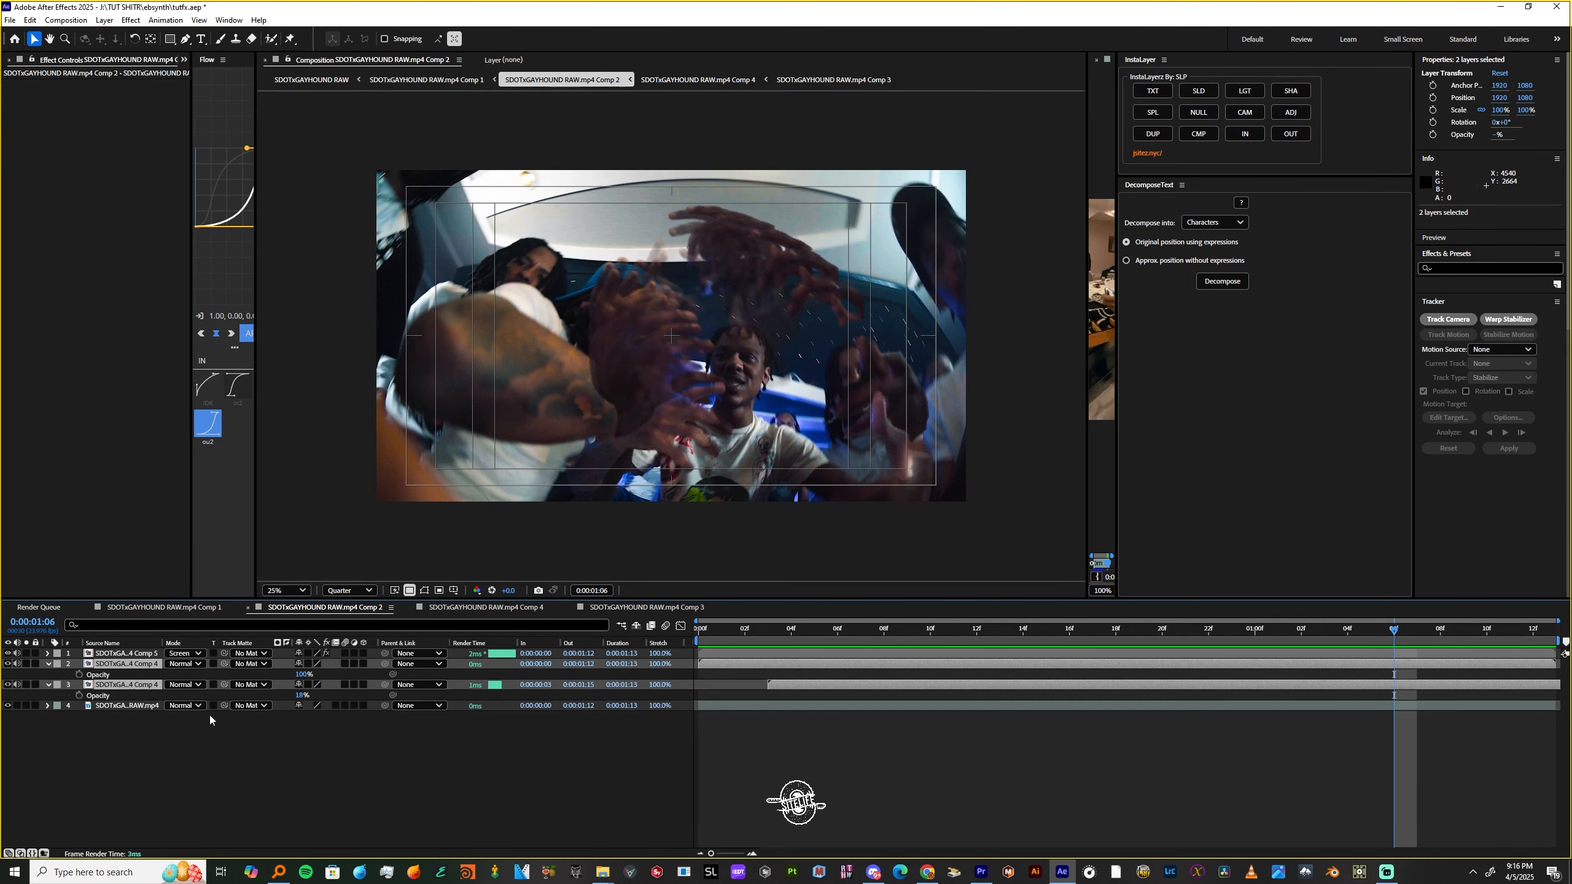
pyautogui.click(79, 674)
# Add fade-out opacity keyframes to both echoed hand layers at 0:00:01:12, then shift them one frame later to the clip's end
pyautogui.moveTo(1393, 630); pyautogui.dragTo(1533, 631)
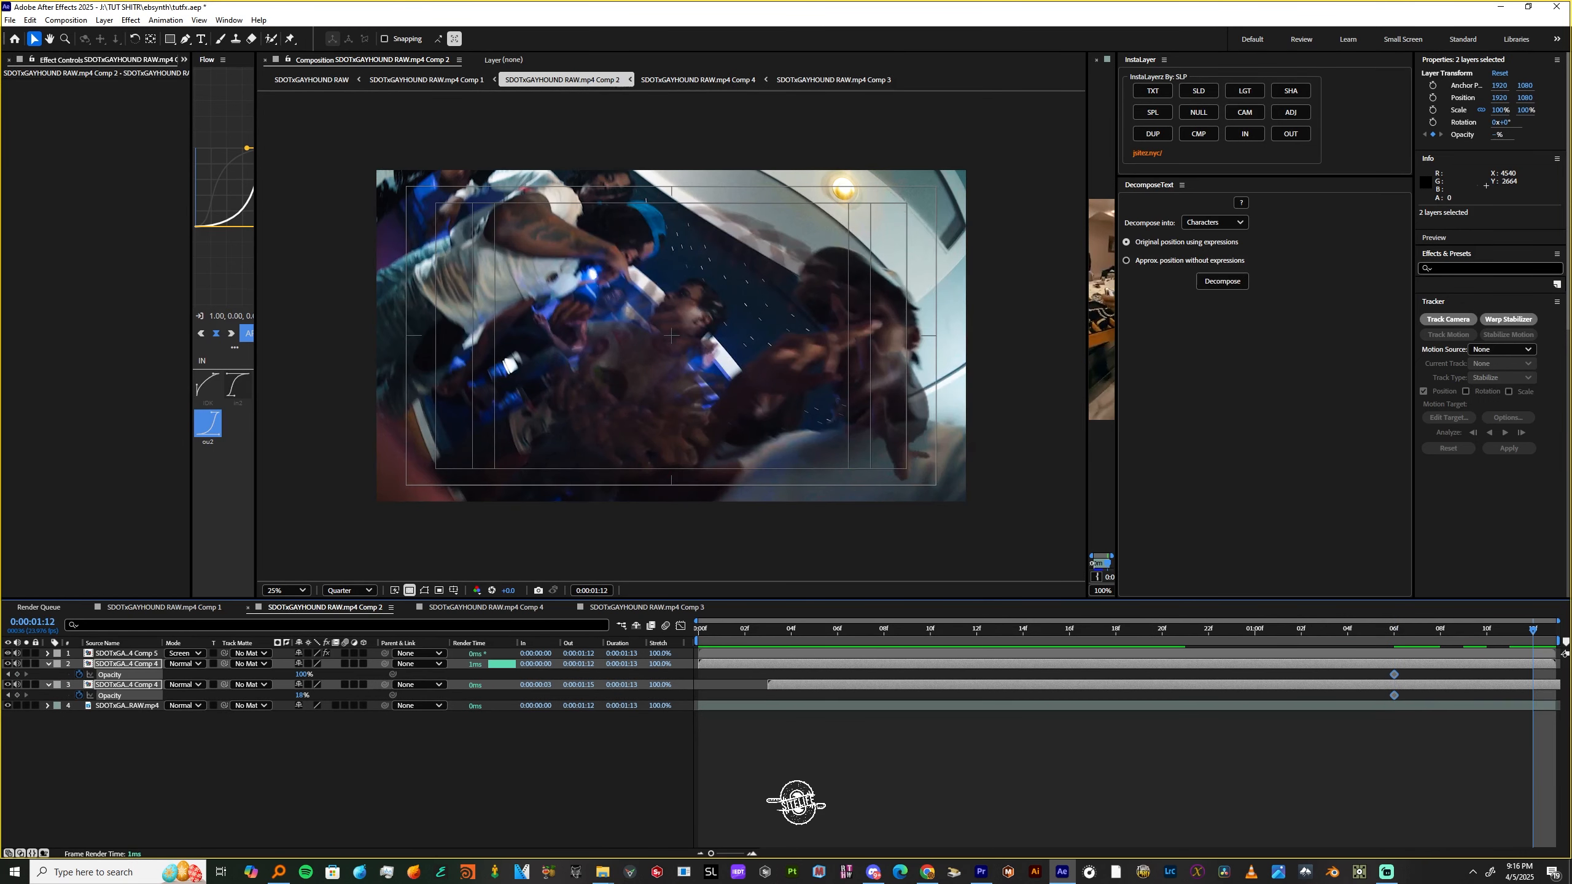
pyautogui.press('space')
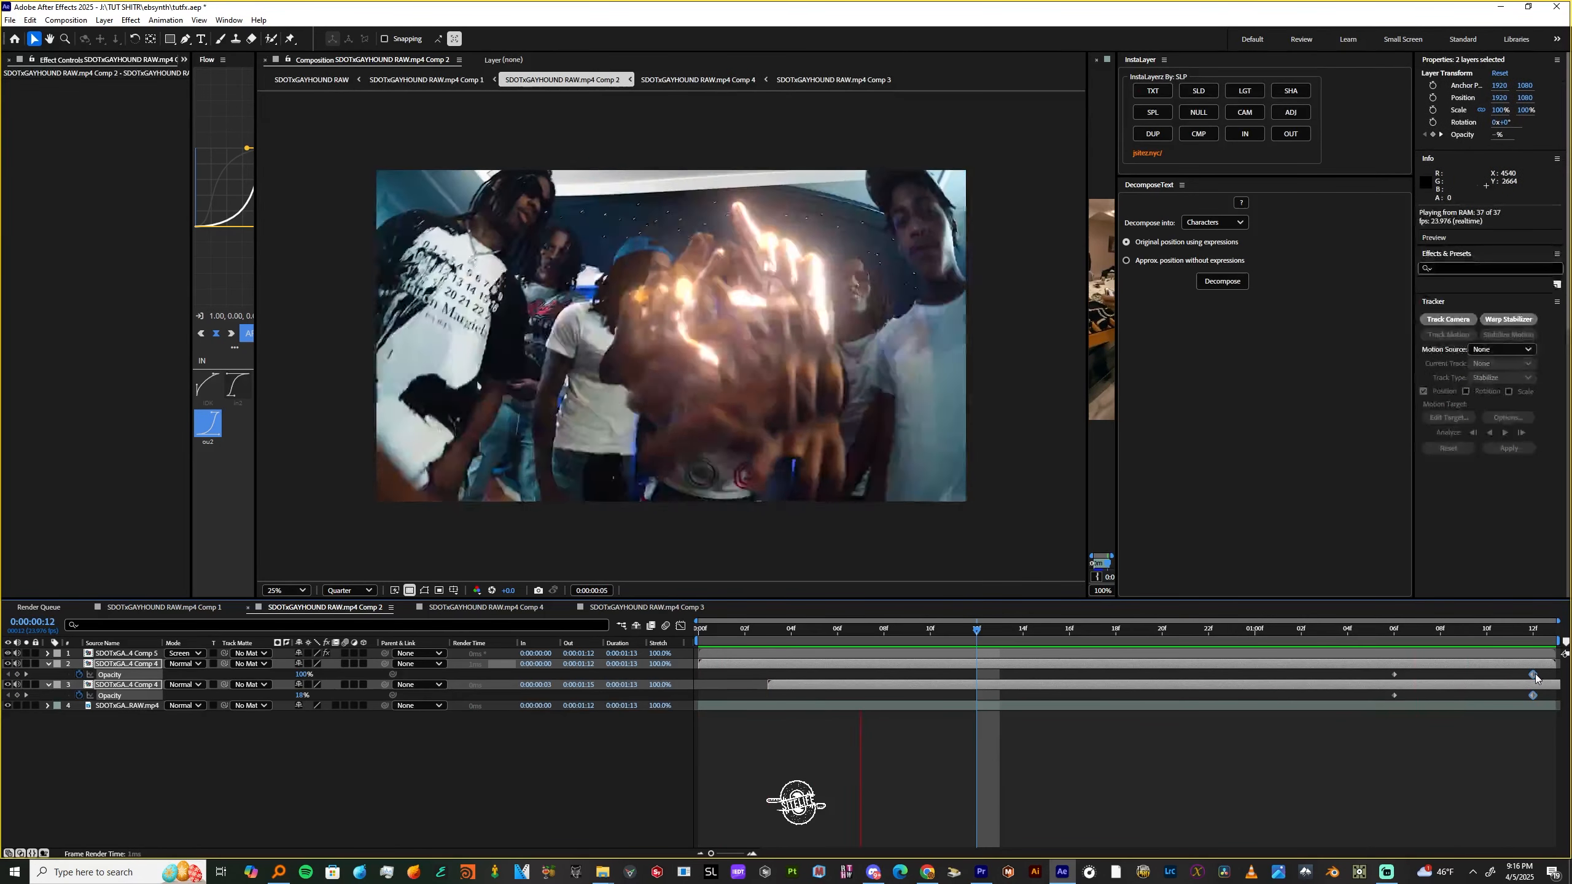
pyautogui.moveTo(1533, 675); pyautogui.dragTo(1556, 674)
# Easy-ease all the opacity keyframes and reshape their speed graph so the fade starts slowly and accelerates sharply at the end
pyautogui.moveTo(1387, 670); pyautogui.dragTo(1563, 702)
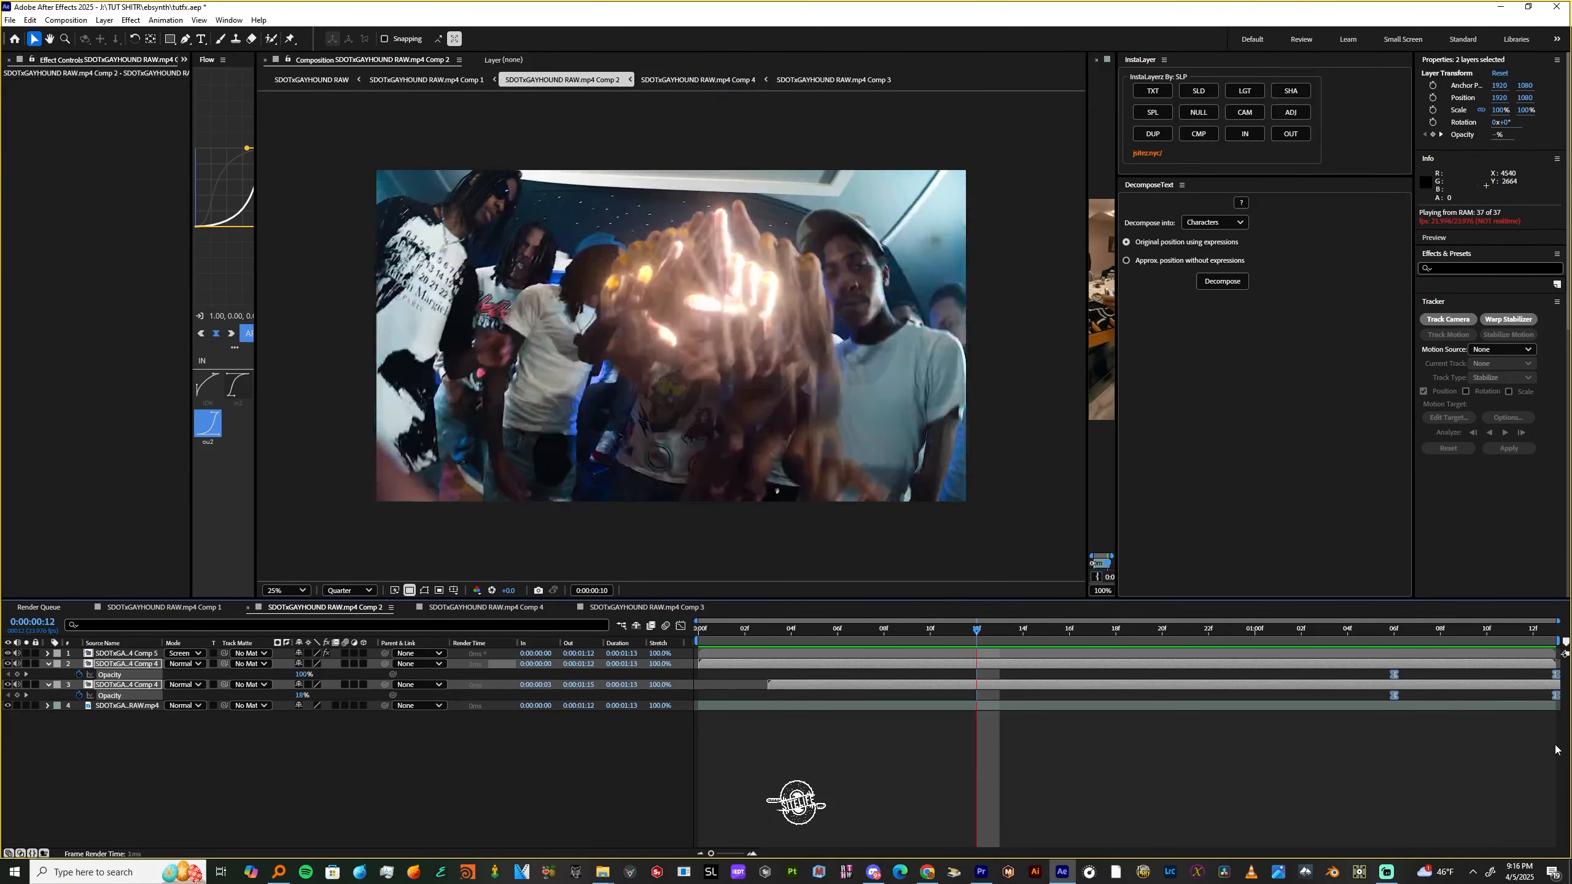
pyautogui.press('F9')
pyautogui.click(681, 626)
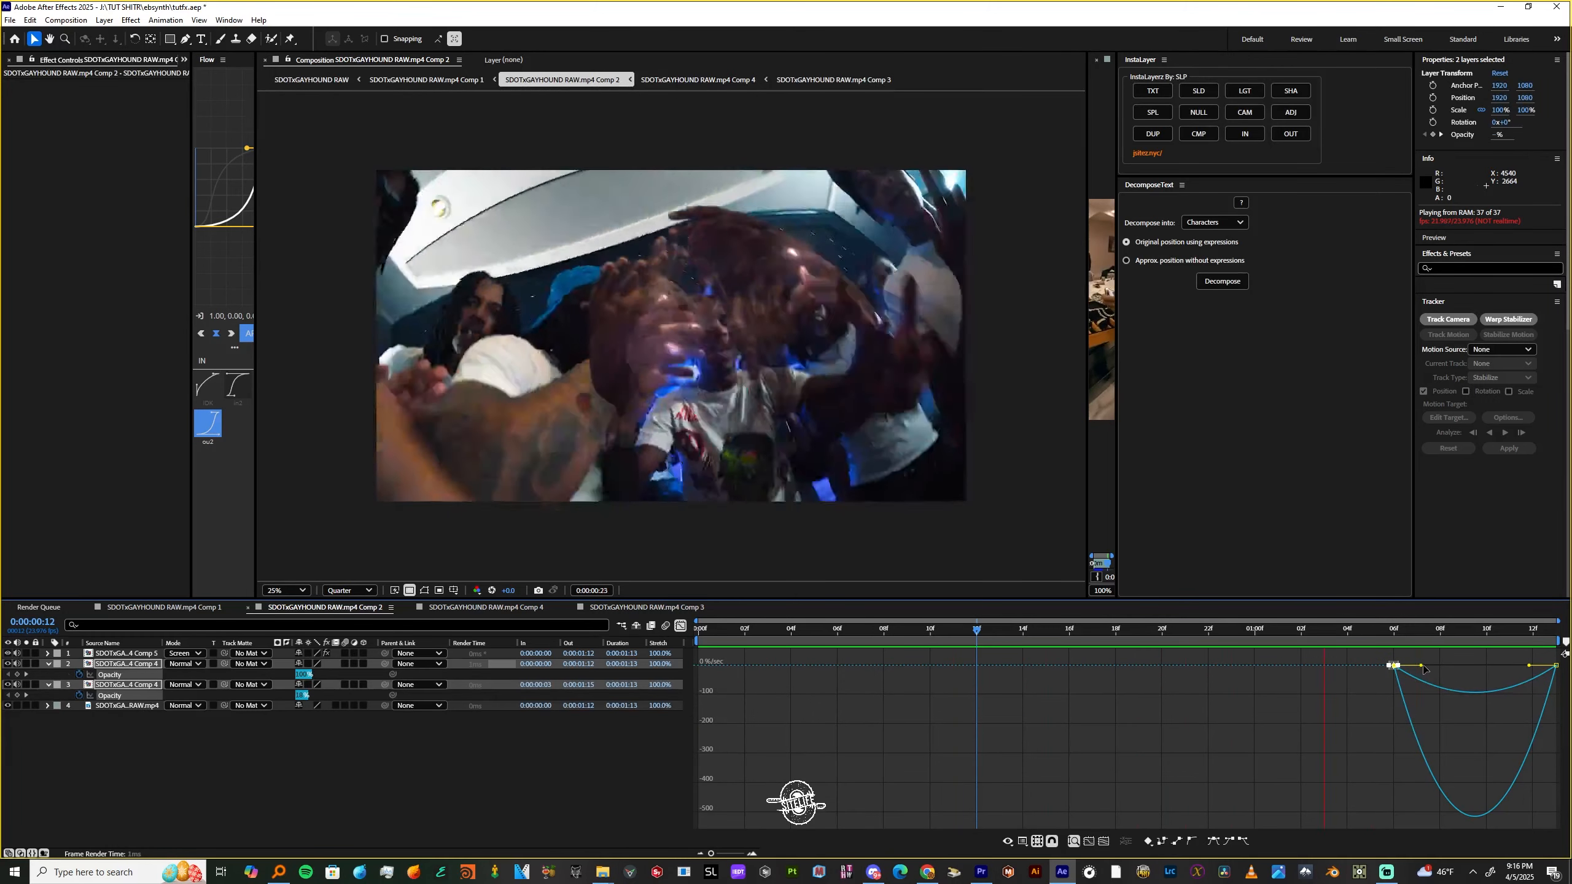
pyautogui.moveTo(1419, 666); pyautogui.dragTo(1475, 663)
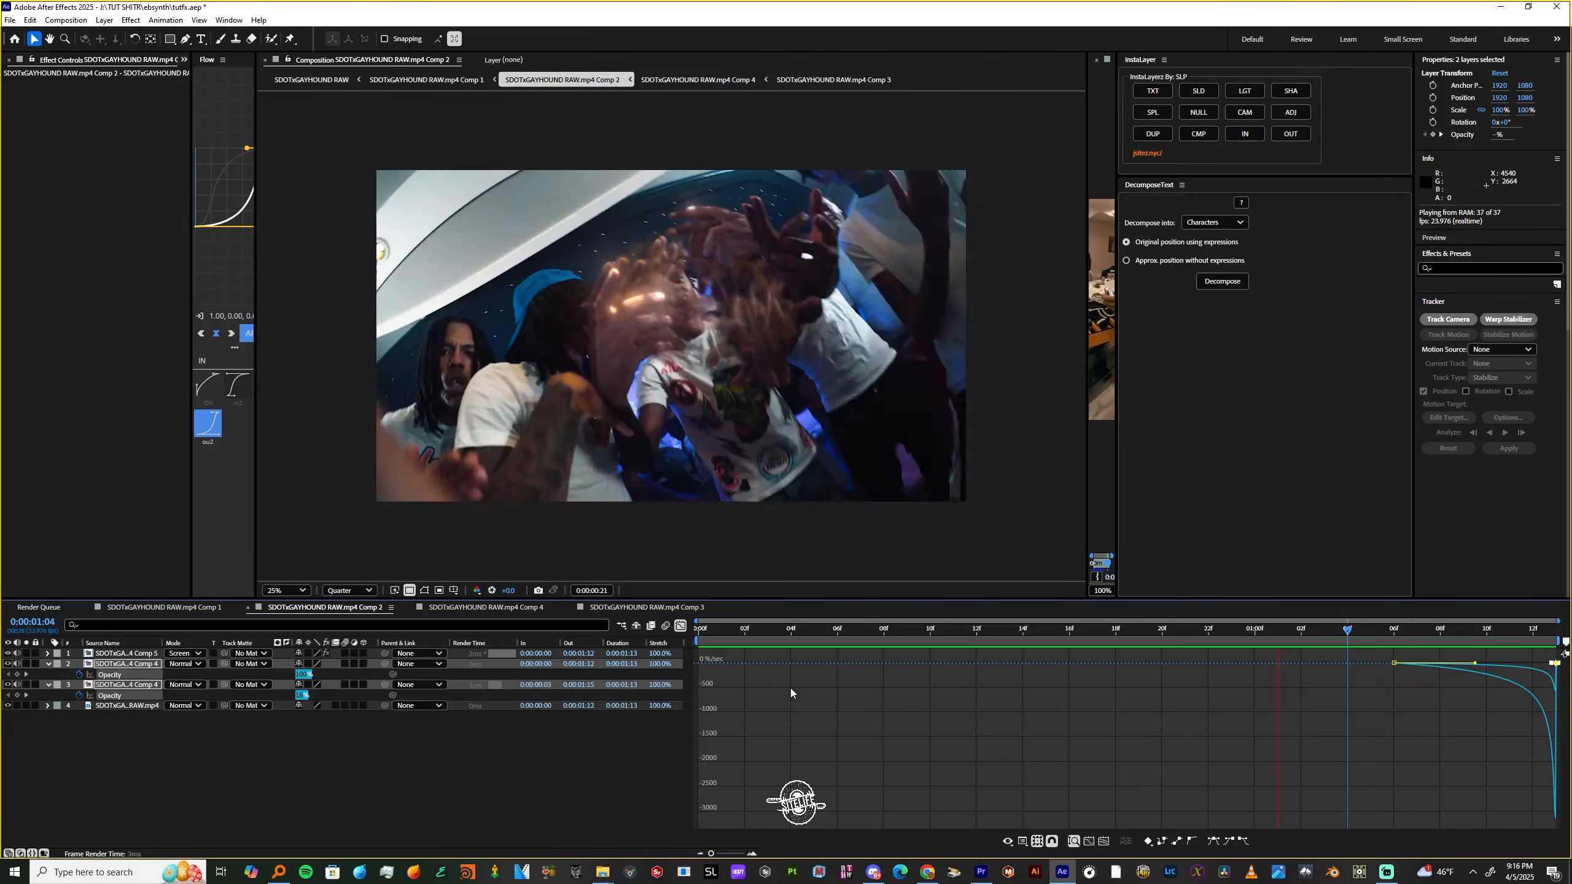
# Return to the first frame, close the speed graph and reveal the opacity of all three hand layers
pyautogui.click(698, 630)
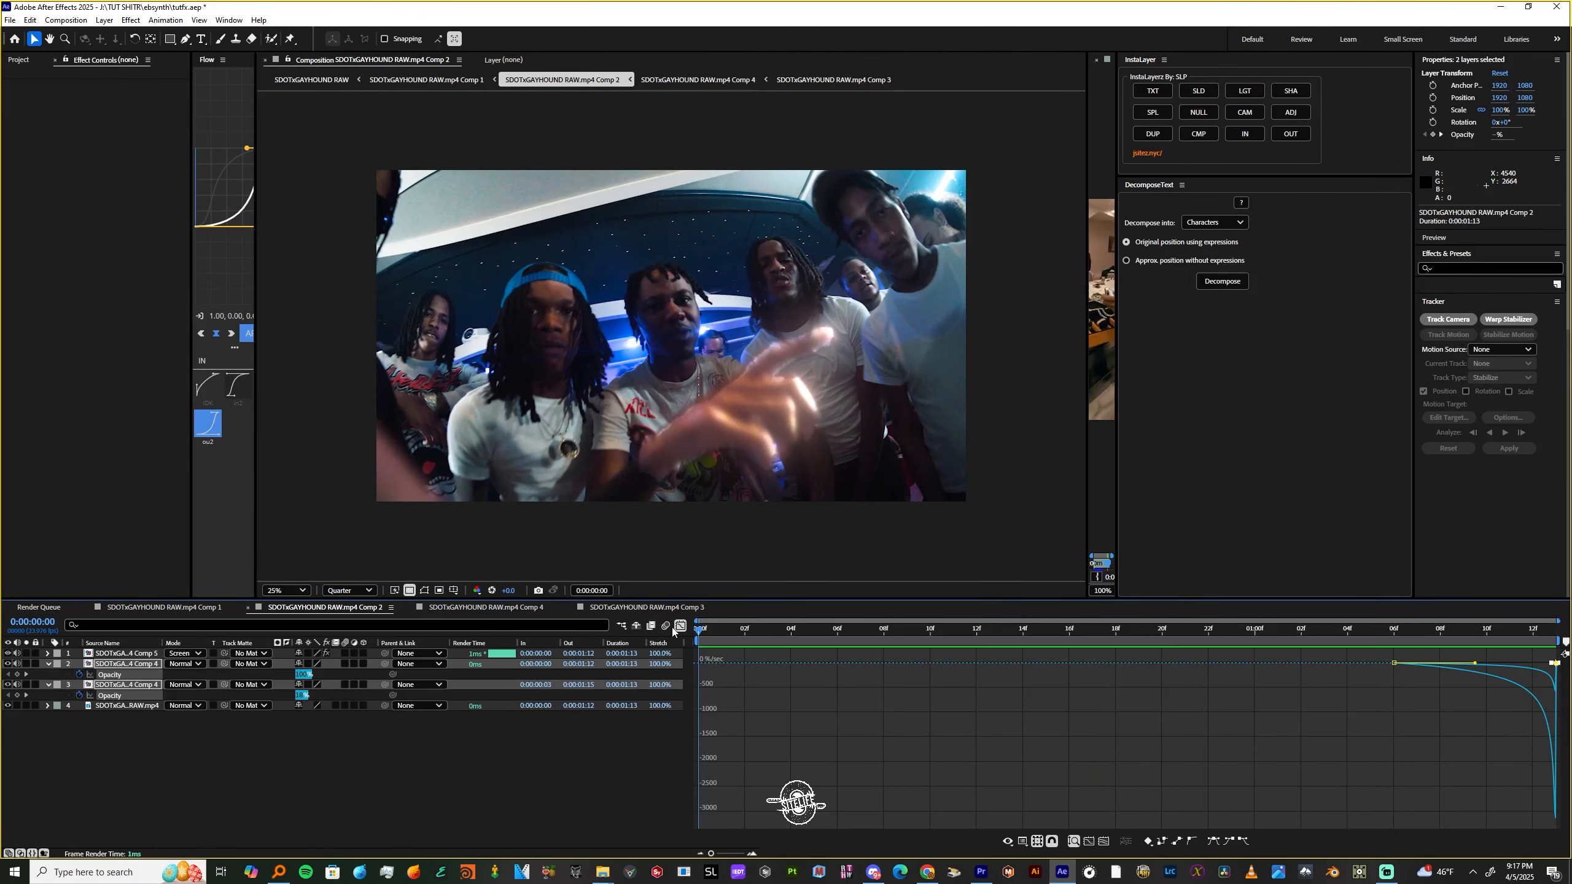
pyautogui.click(680, 625)
pyautogui.click(845, 789)
pyautogui.click(783, 684)
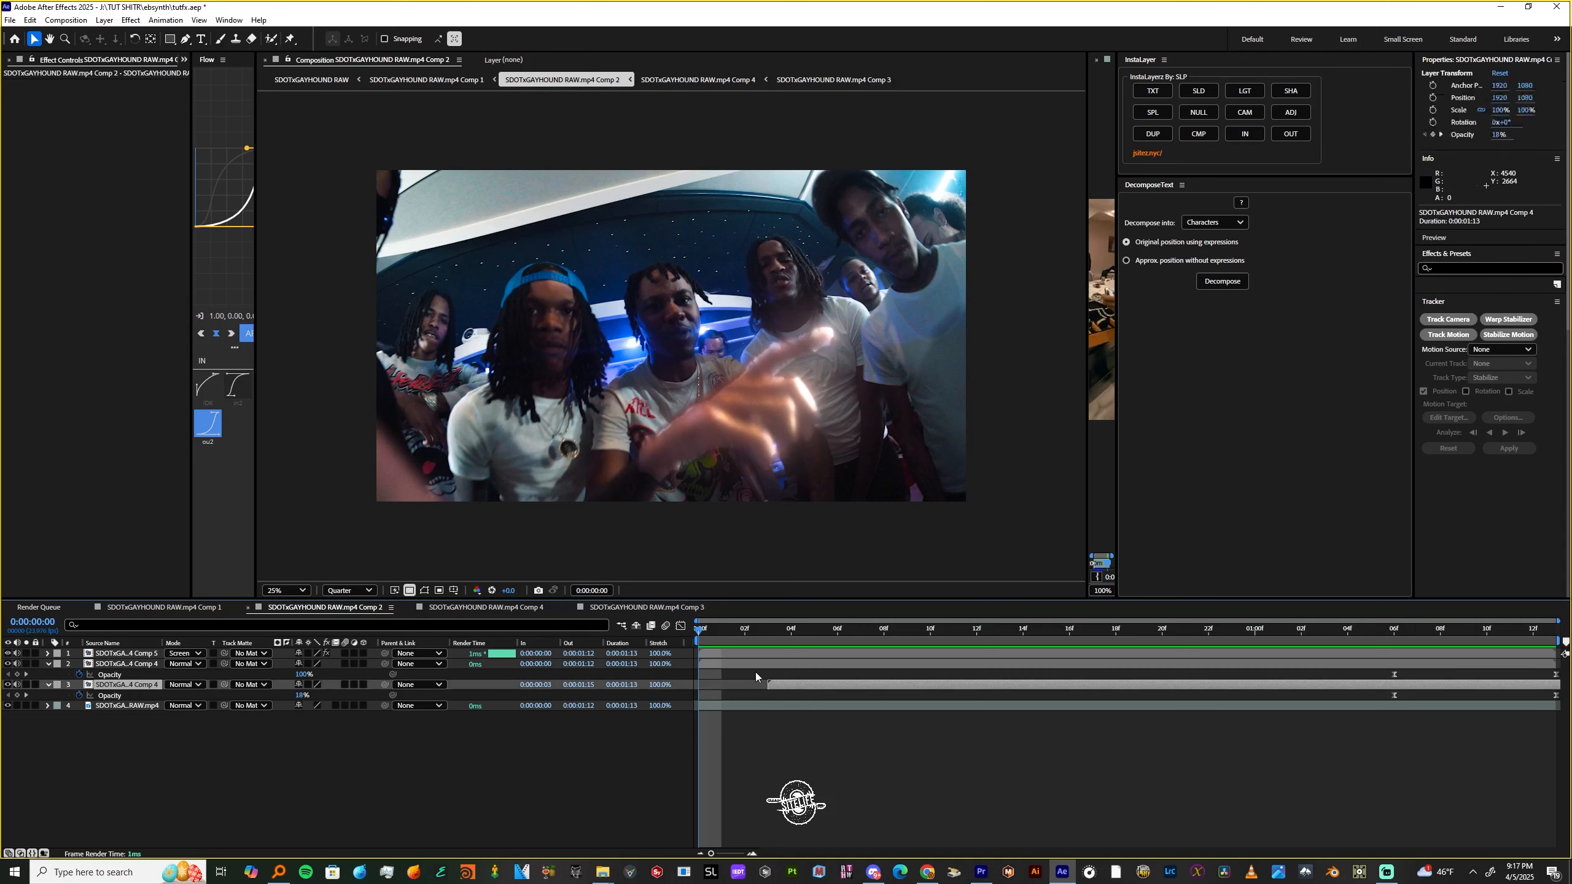
pyautogui.keyDown('shift'); pyautogui.click(746, 663); pyautogui.keyUp('shift')
pyautogui.keyDown('shift'); pyautogui.click(744, 653); pyautogui.keyUp('shift')
pyautogui.press('u')
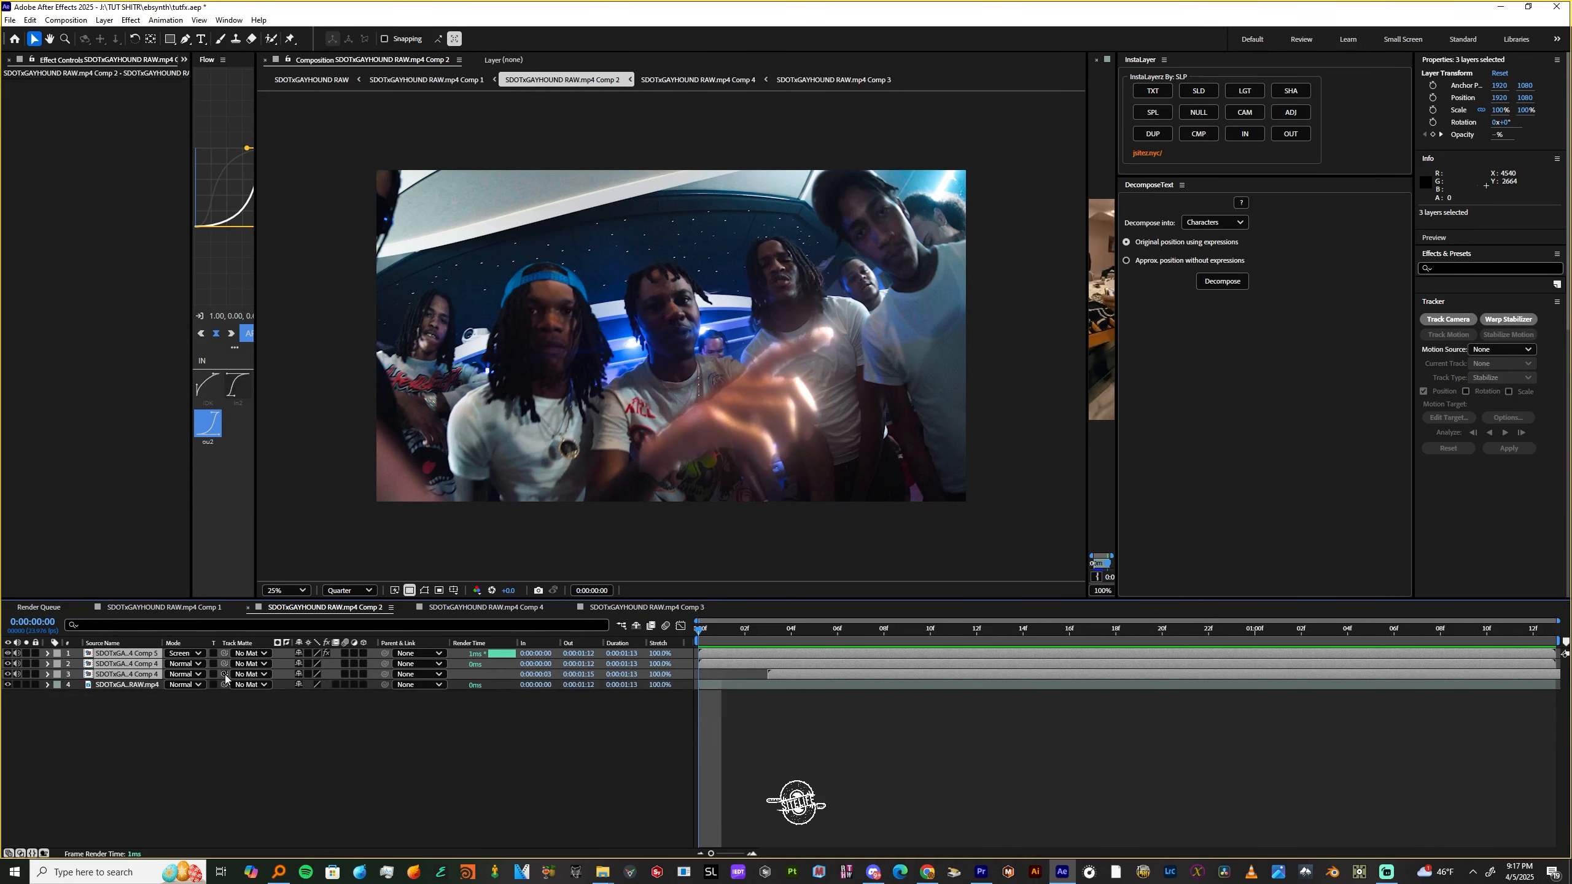
pyautogui.press('t')
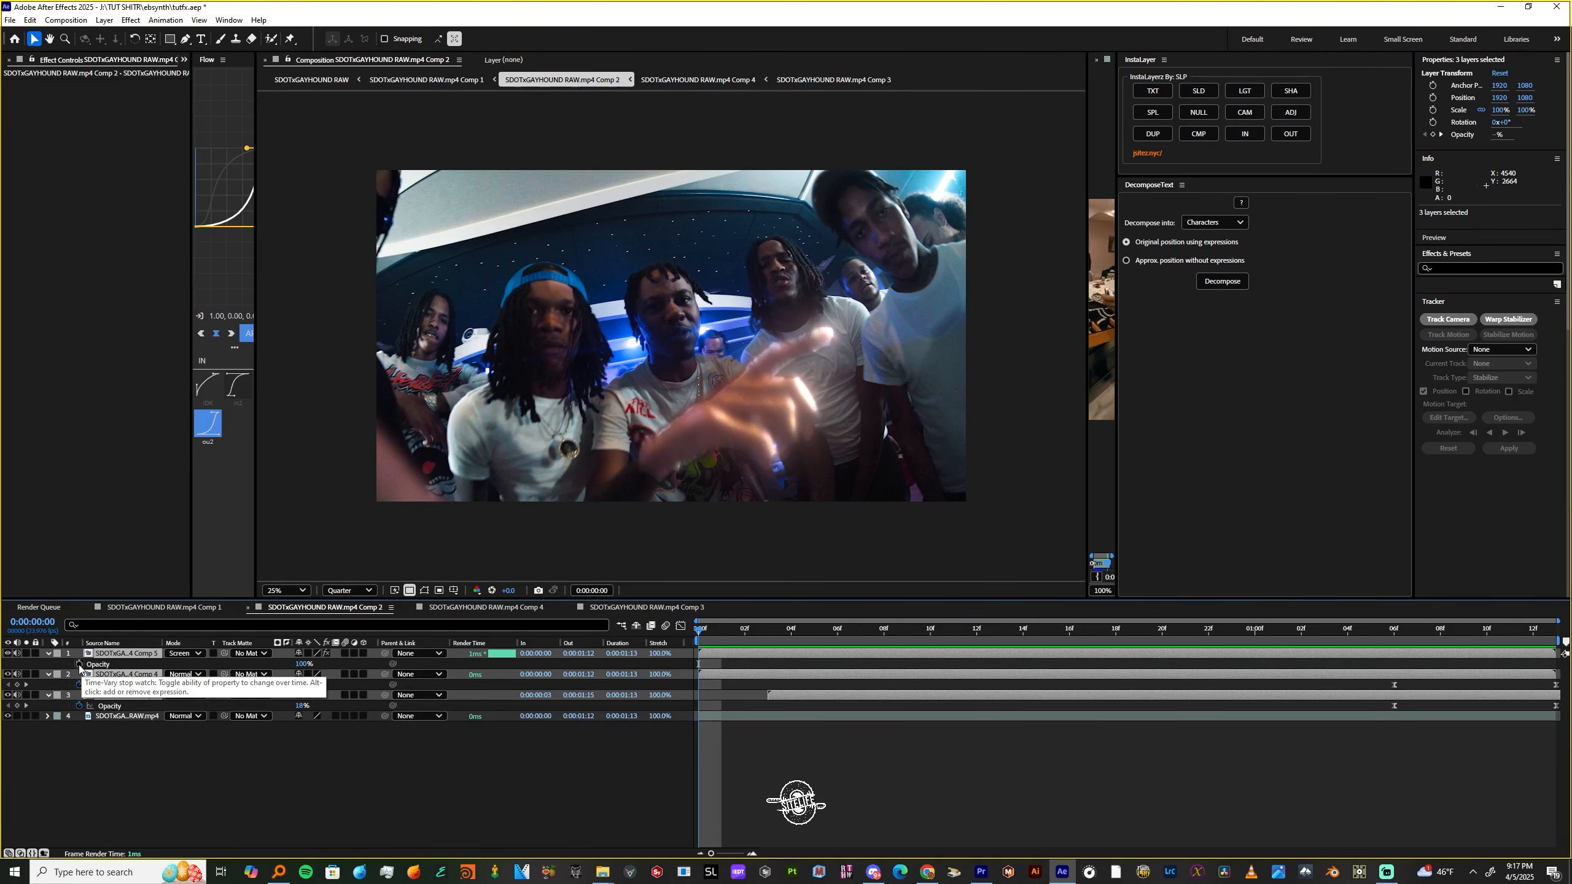
# Add opacity keyframes at the first frame to the glowing hand layer and both echoed hand layers
pyautogui.click(79, 664)
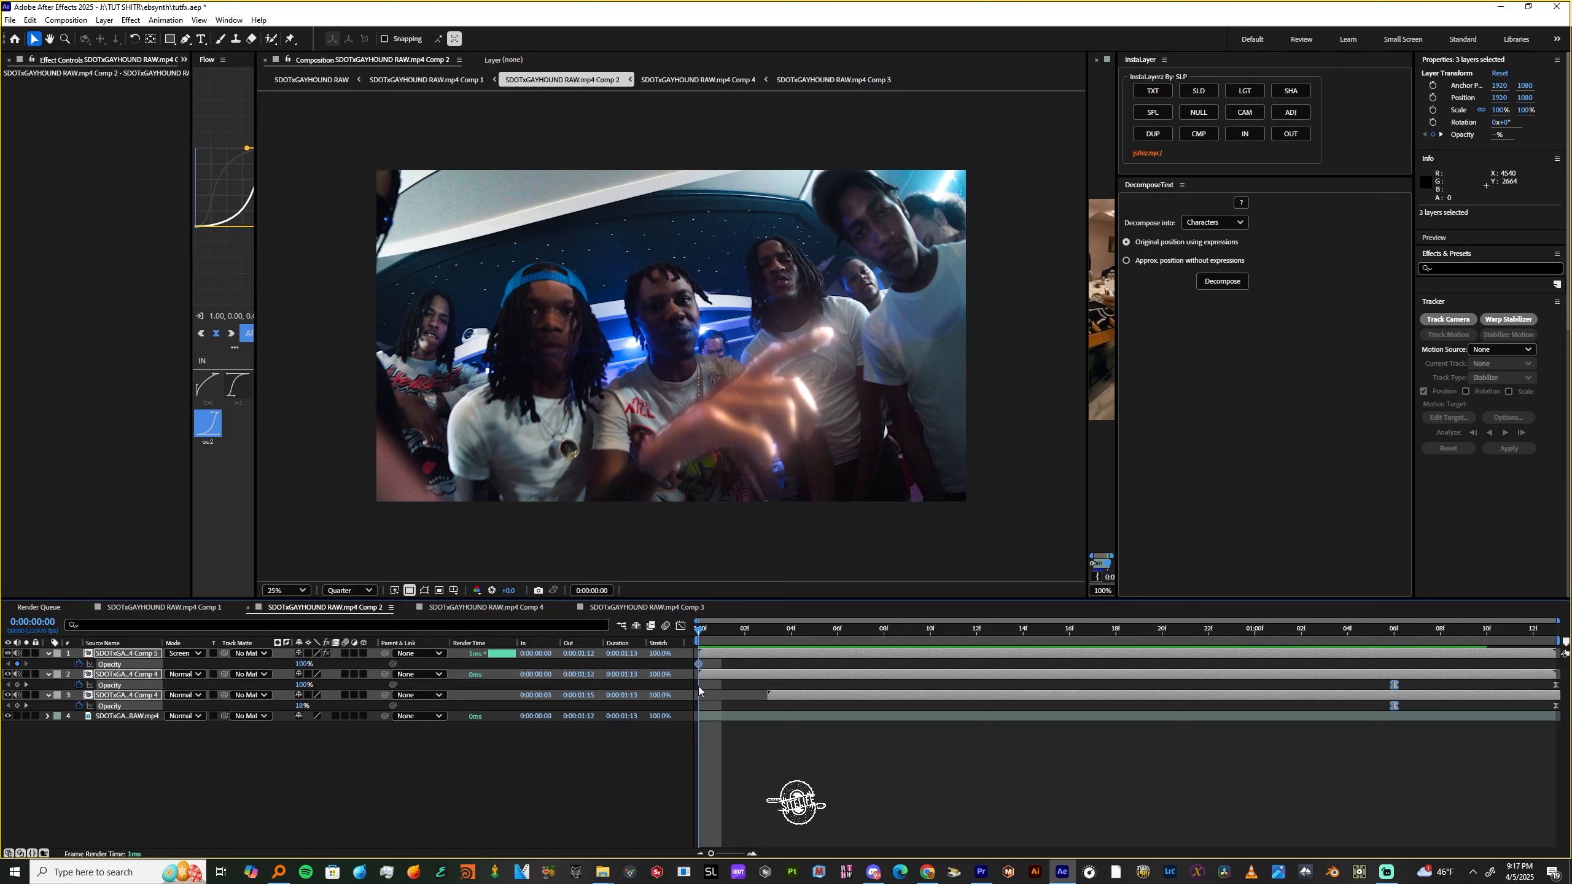
pyautogui.click(86, 744)
pyautogui.click(17, 684)
pyautogui.click(17, 706)
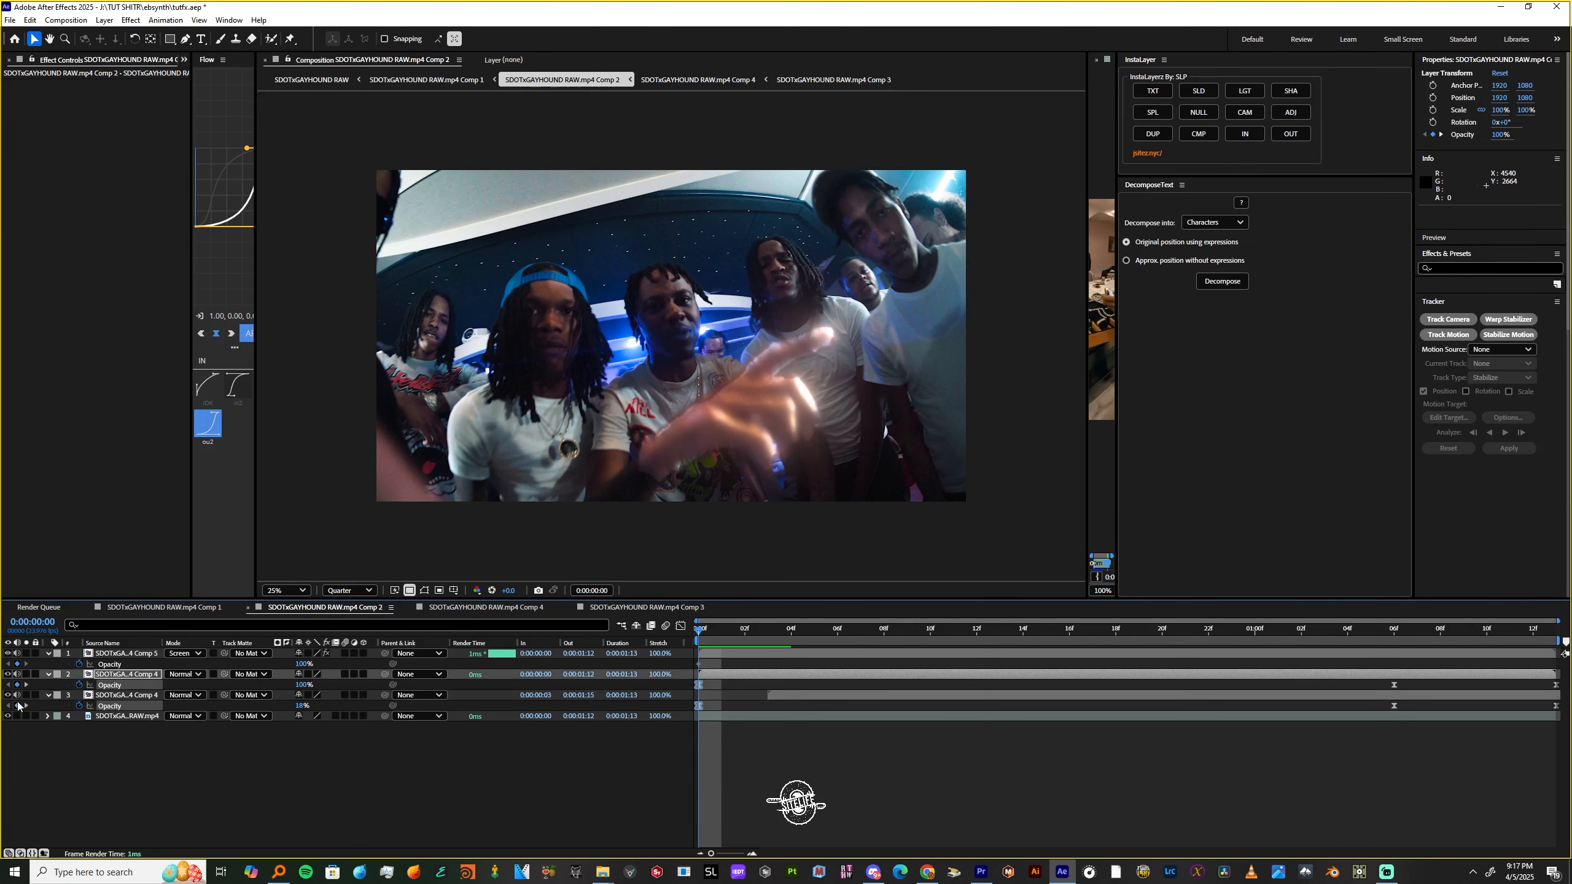
# Shift the new opacity keyframes to 0:00:00:09 on the glowing hand layer and 0:00:00:12 on both echoed hand layers
pyautogui.click(757, 724)
pyautogui.moveTo(698, 707); pyautogui.dragTo(767, 708)
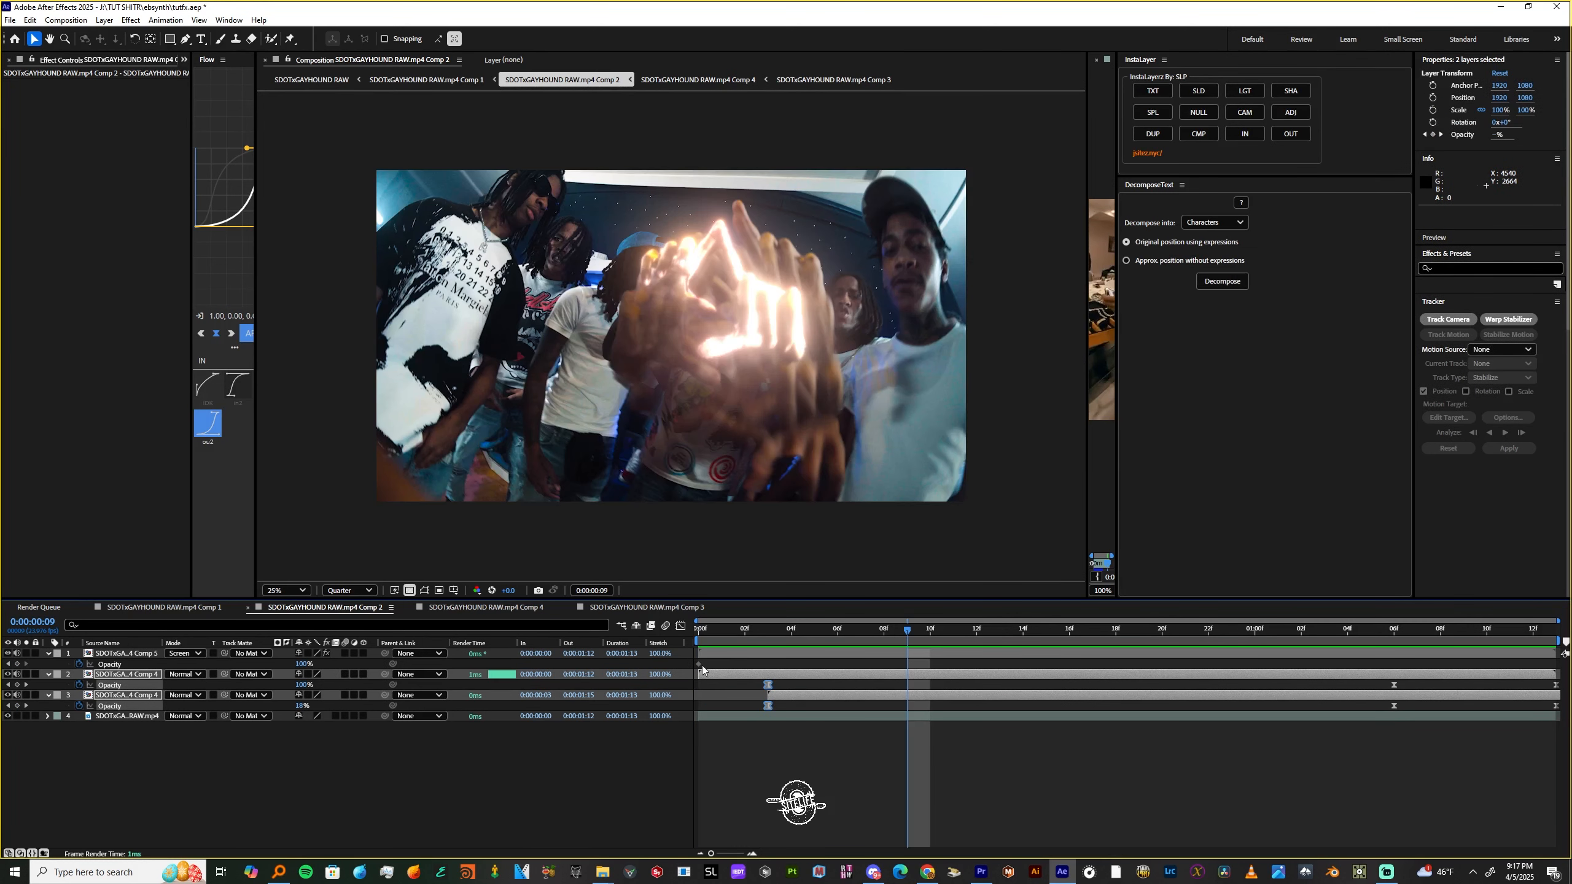
pyautogui.moveTo(705, 664); pyautogui.dragTo(512, 681)
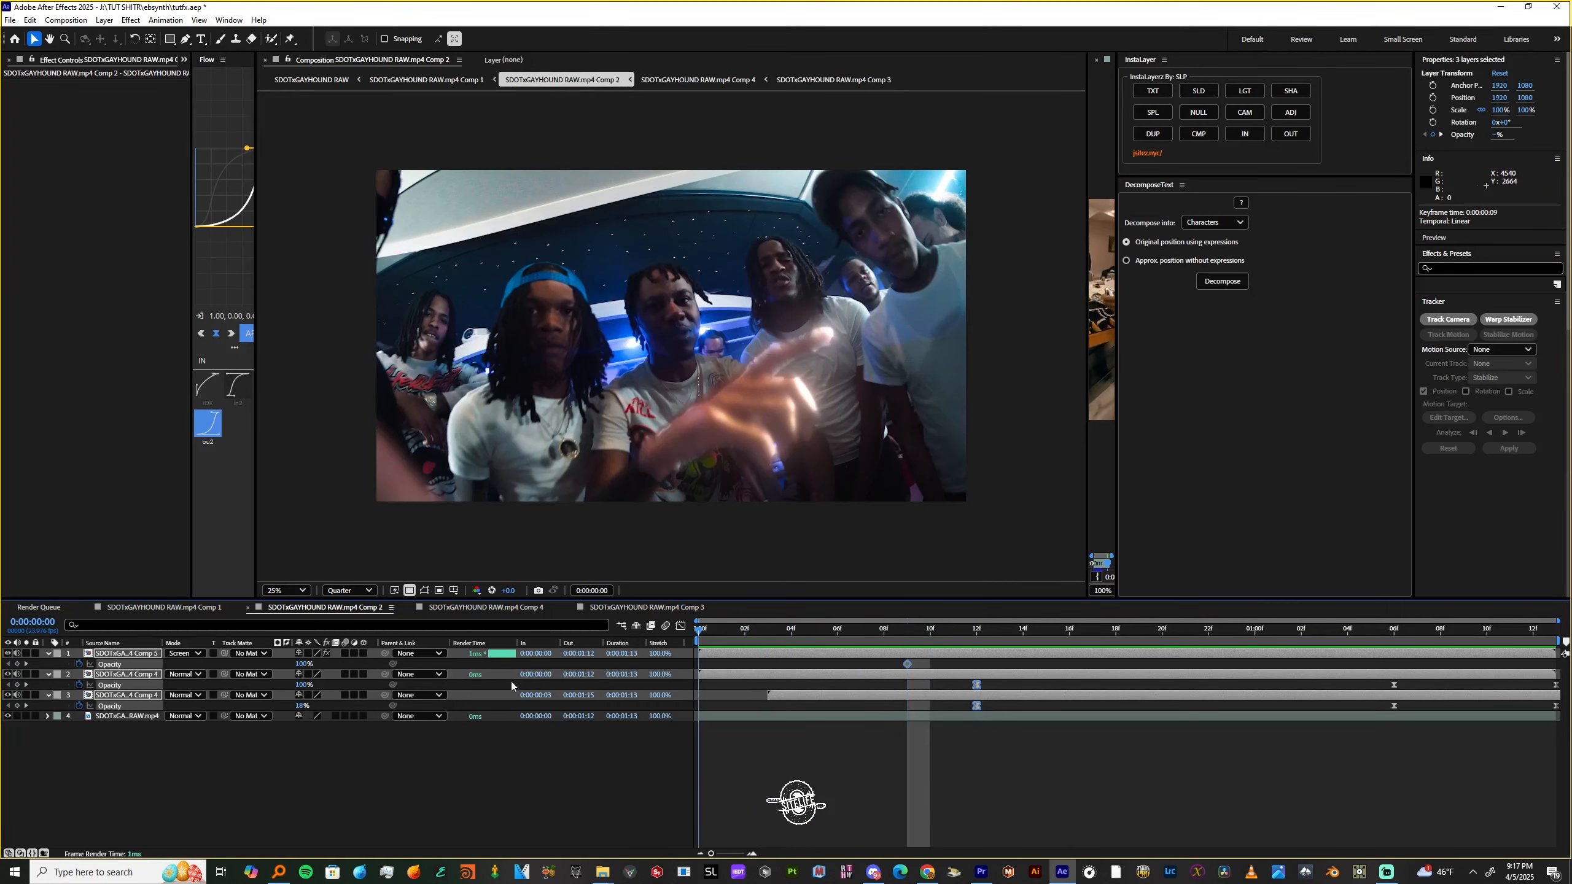
pyautogui.click(835, 793)
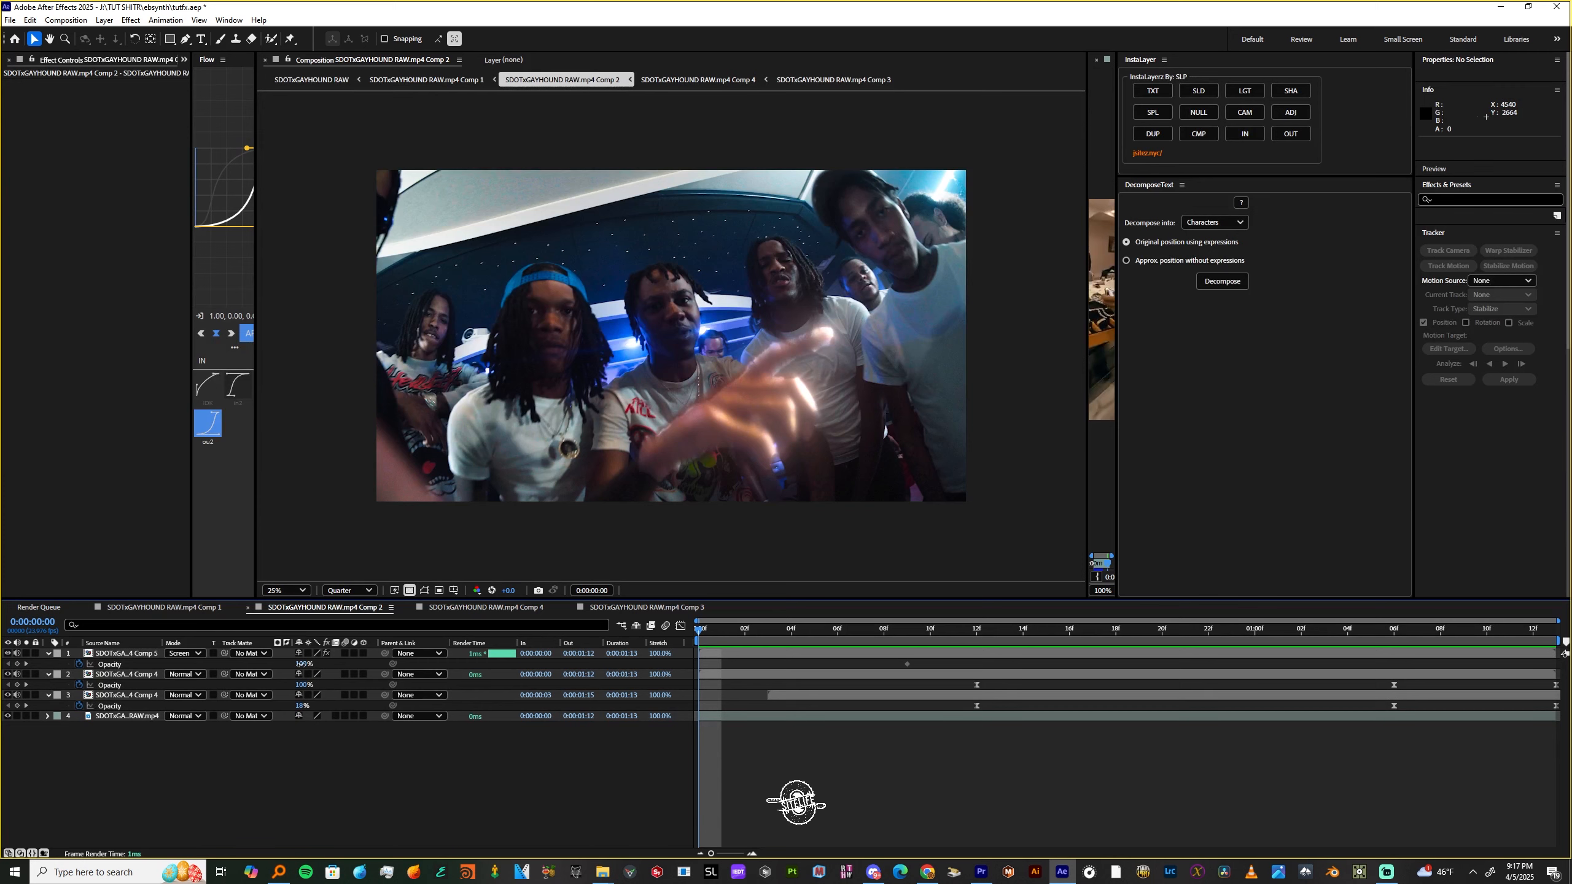
# Set the opacity of all three hand layers to 0% at the first frame and preview the fade-in
pyautogui.click(301, 685)
pyautogui.write('0')
pyautogui.click(301, 706)
pyautogui.write('0')
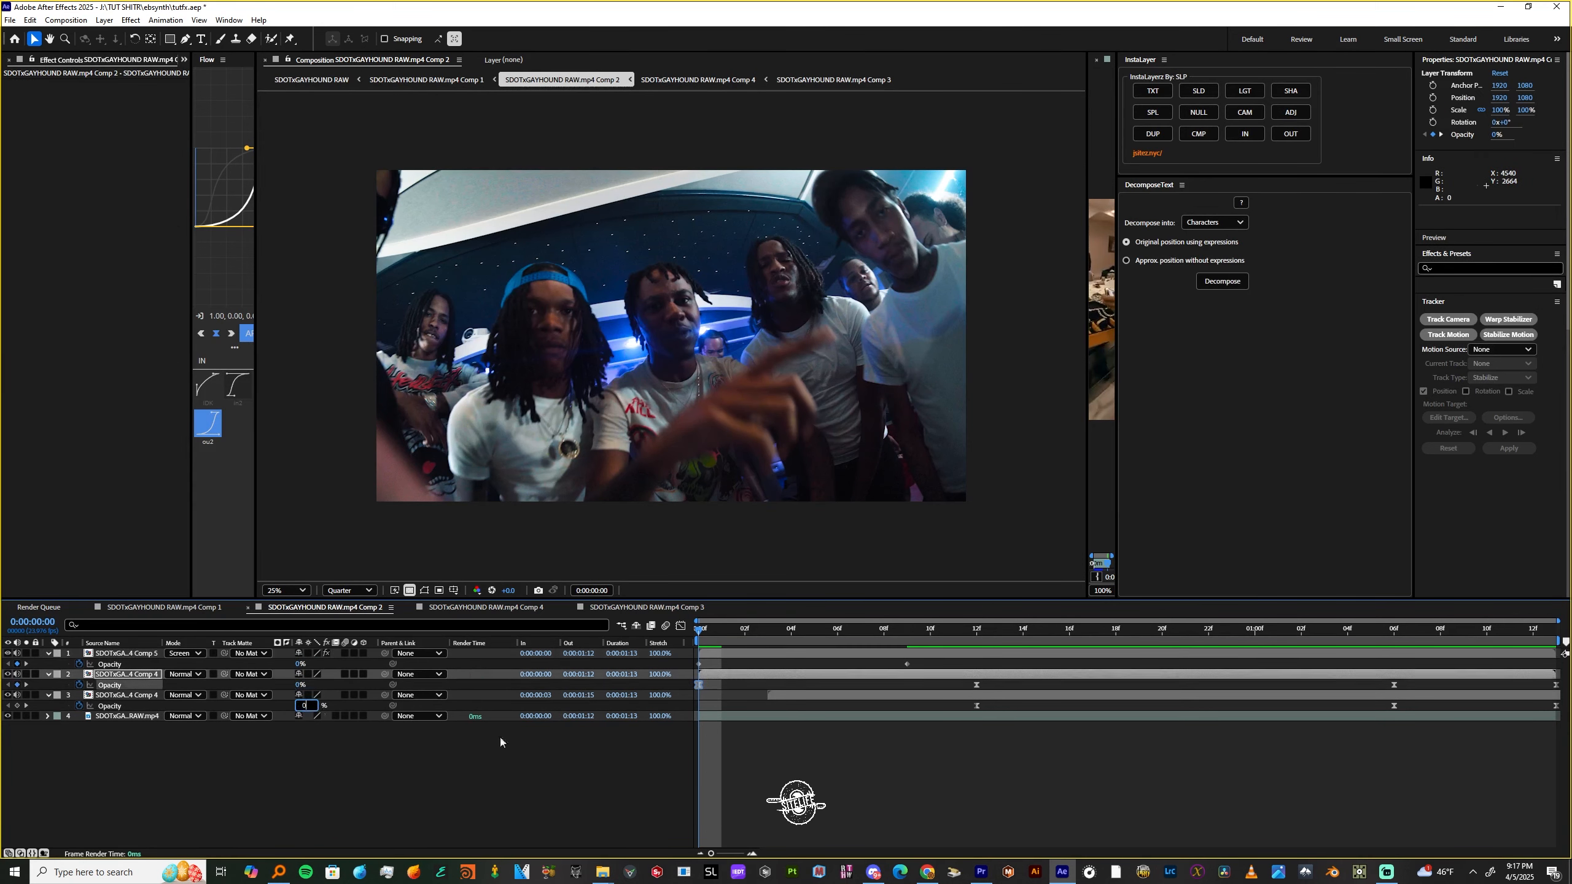
pyautogui.click(833, 740)
pyautogui.press('space')
# Easy-ease the fade-in opacity keyframes of all three hand layers and reshape their speed graph
pyautogui.moveTo(697, 732); pyautogui.dragTo(1007, 661)
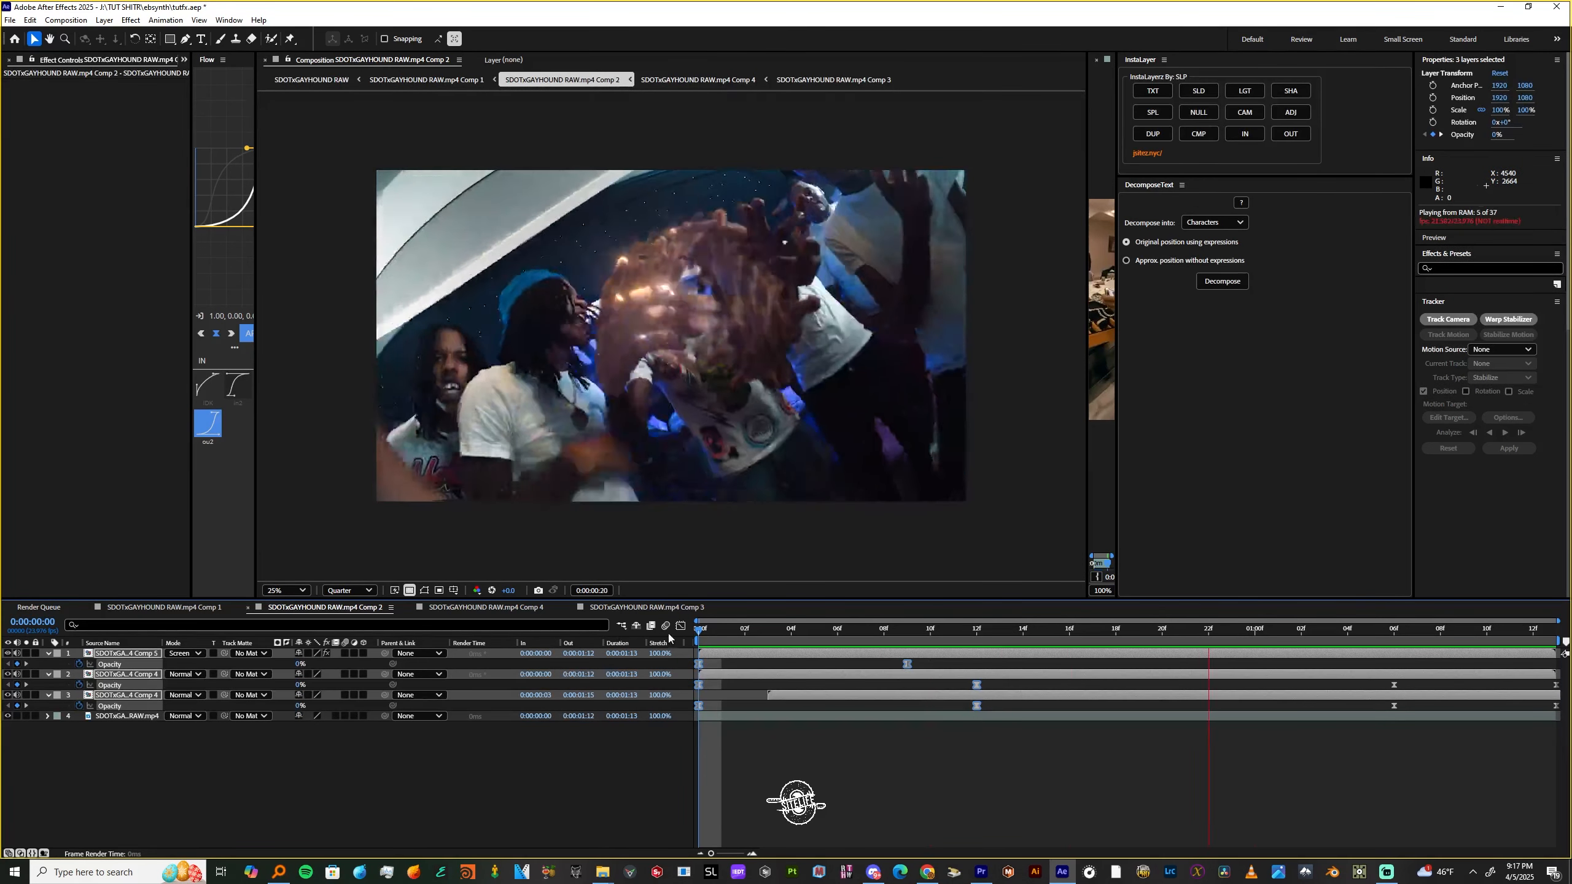
pyautogui.hotkey('shift', 'F3')
pyautogui.moveTo(1021, 727); pyautogui.dragTo(916, 712)
pyautogui.moveTo(769, 698)
pyautogui.mouseDown()
pyautogui.moveTo(675, 670)
pyautogui.moveTo(761, 678)
pyautogui.mouseUp()
pyautogui.moveTo(930, 681); pyautogui.dragTo(869, 685)
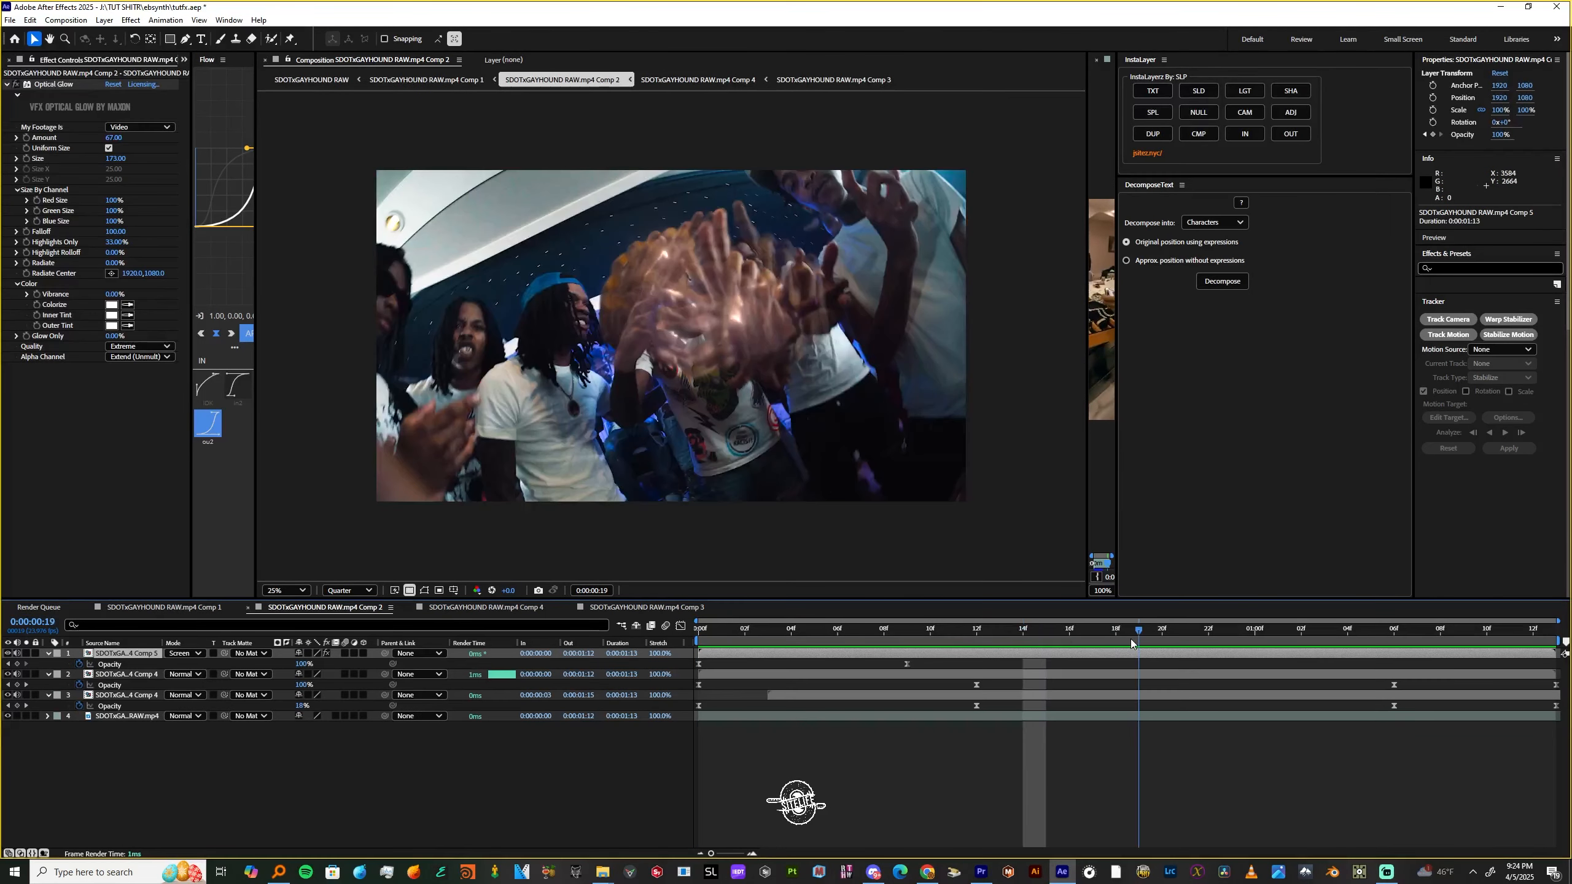
# Apply the S_Glint effect to the glowing hand layer while viewing frame 0:00:00:18
pyautogui.moveTo(1131, 640); pyautogui.dragTo(1118, 641)
pyautogui.hotkey('ctrl', 'space')
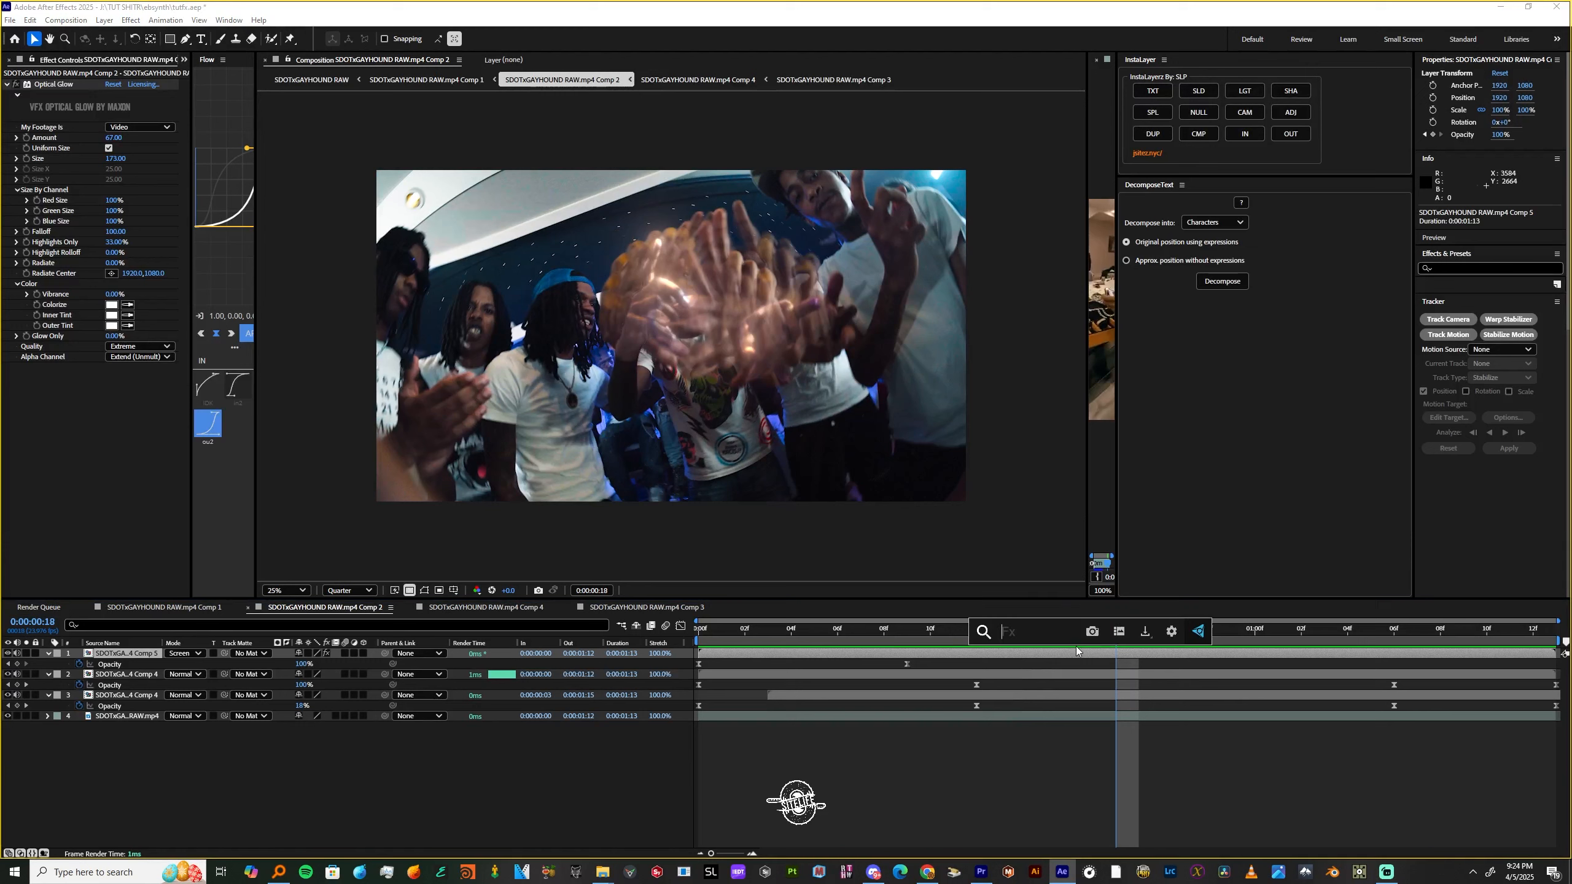
pyautogui.write('glint')
pyautogui.press('Down')
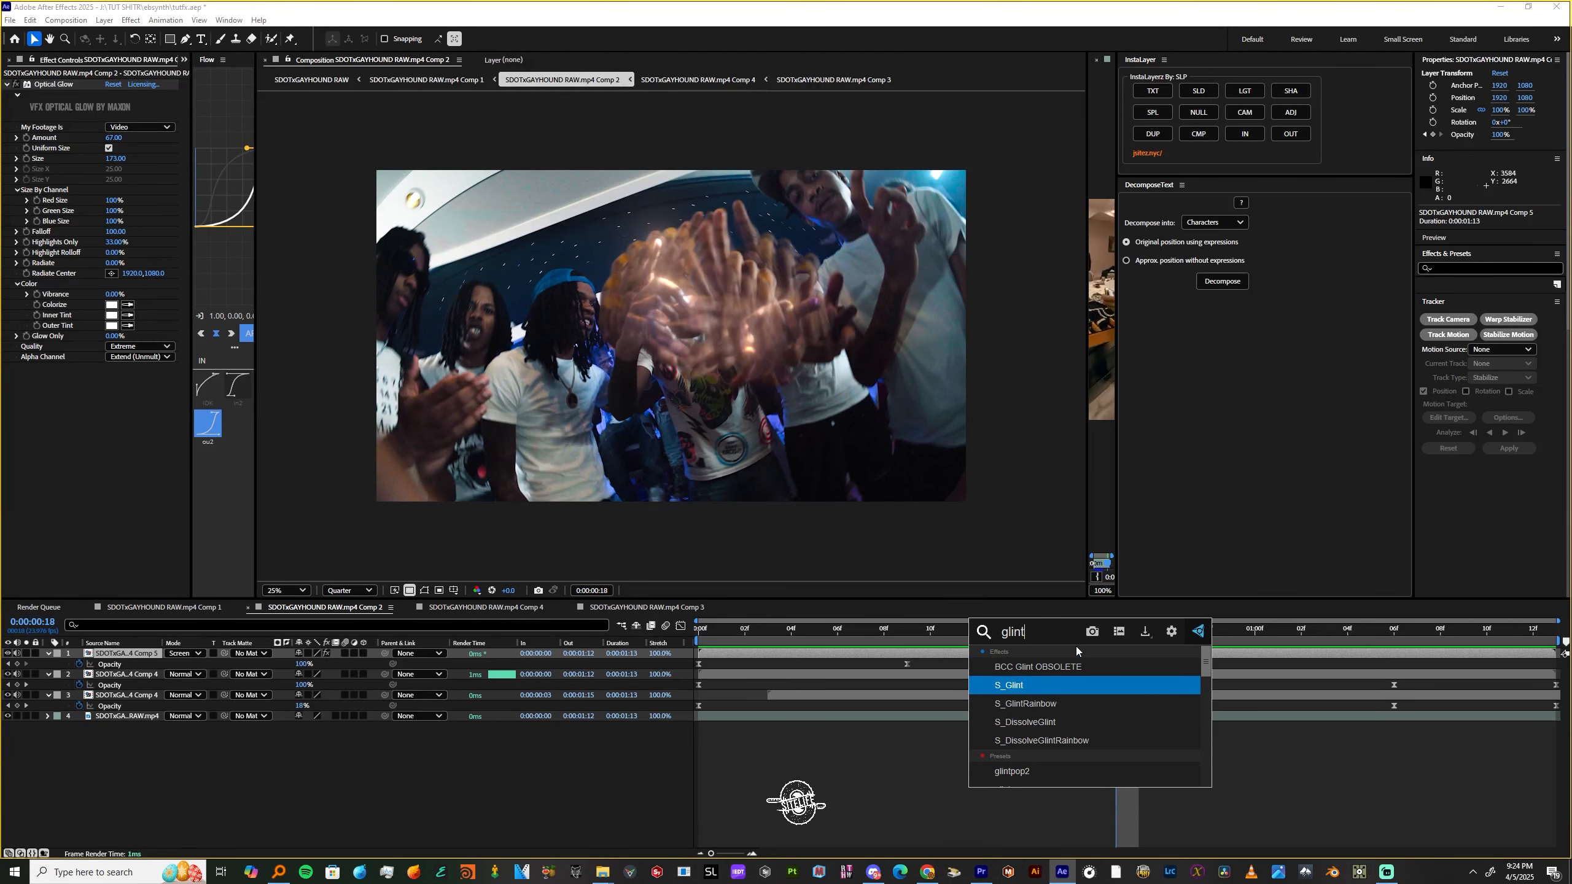
pyautogui.press('Return')
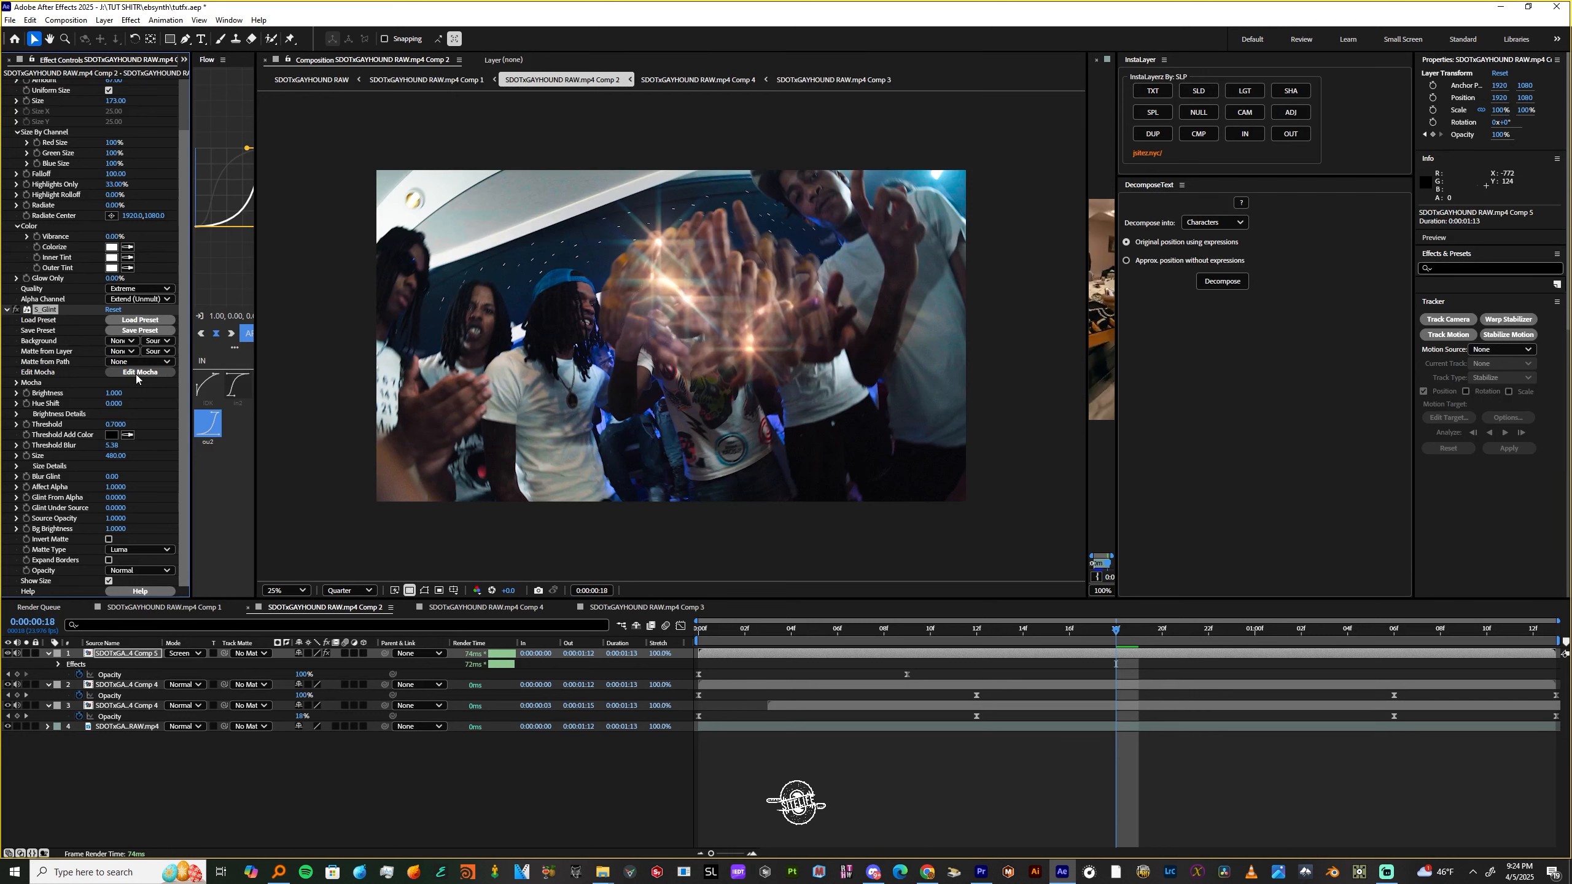
# Load the Realistic Glint 1 preset into the S_Glint effect and preview it
pyautogui.click(140, 320)
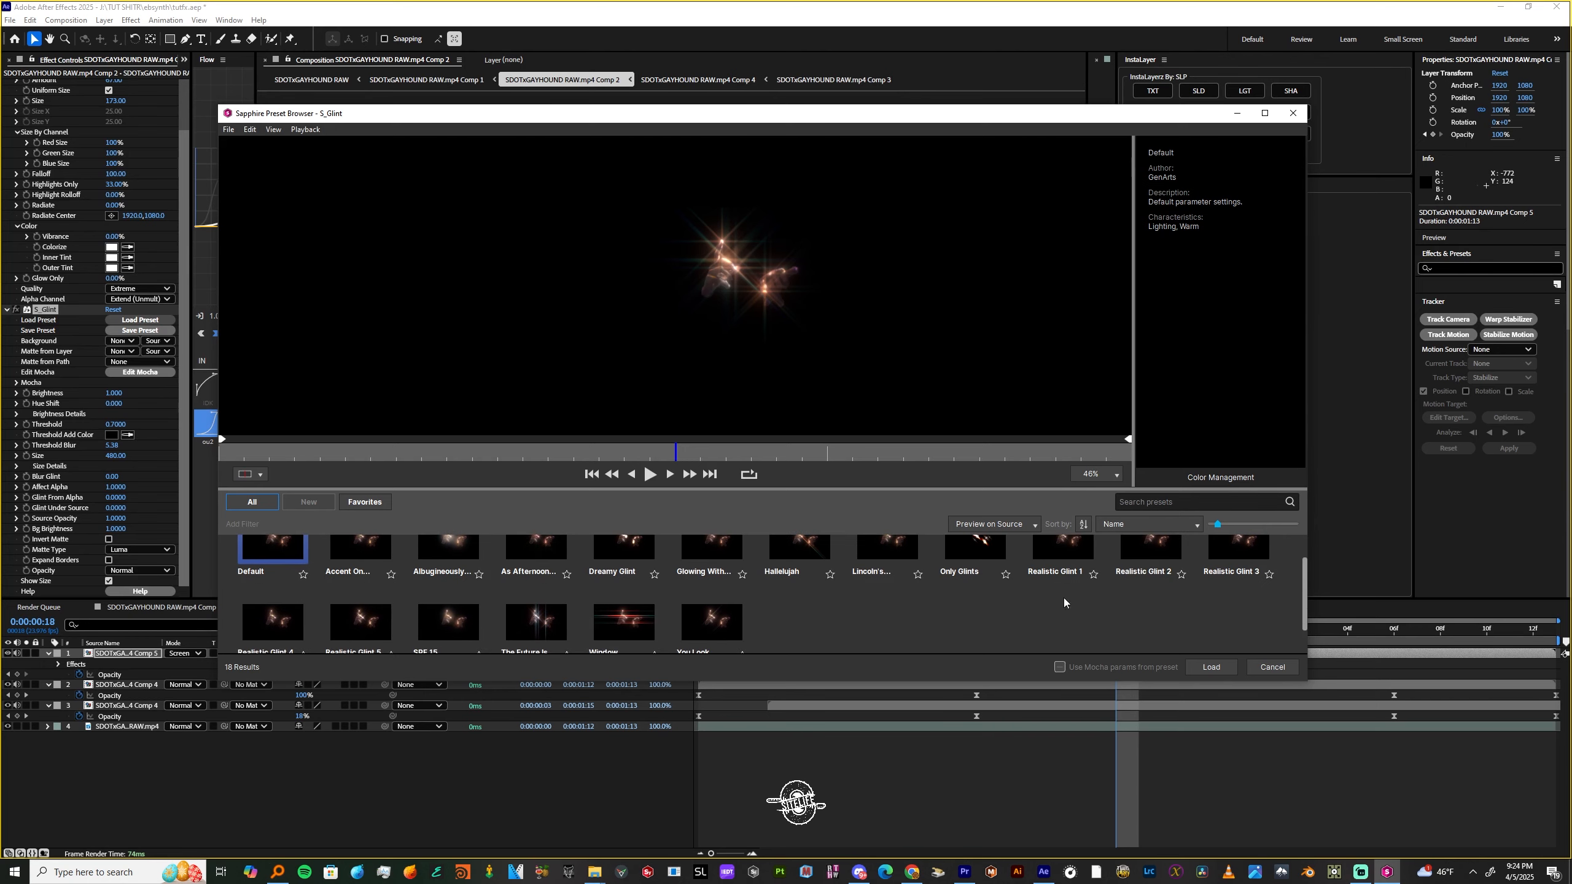
pyautogui.doubleClick(1073, 548)
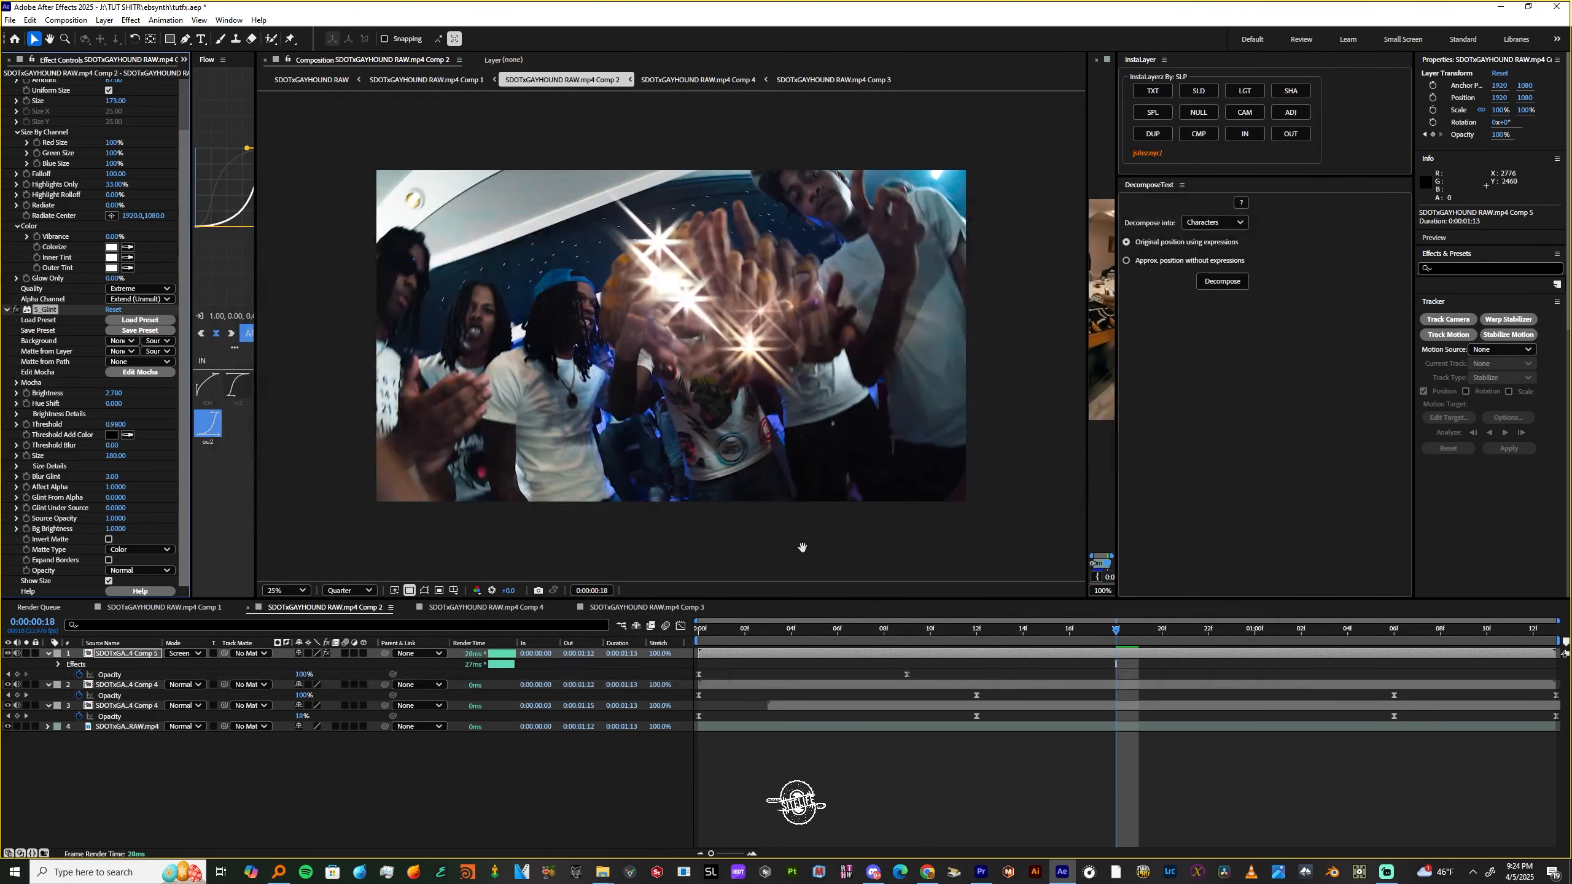
pyautogui.press('space')
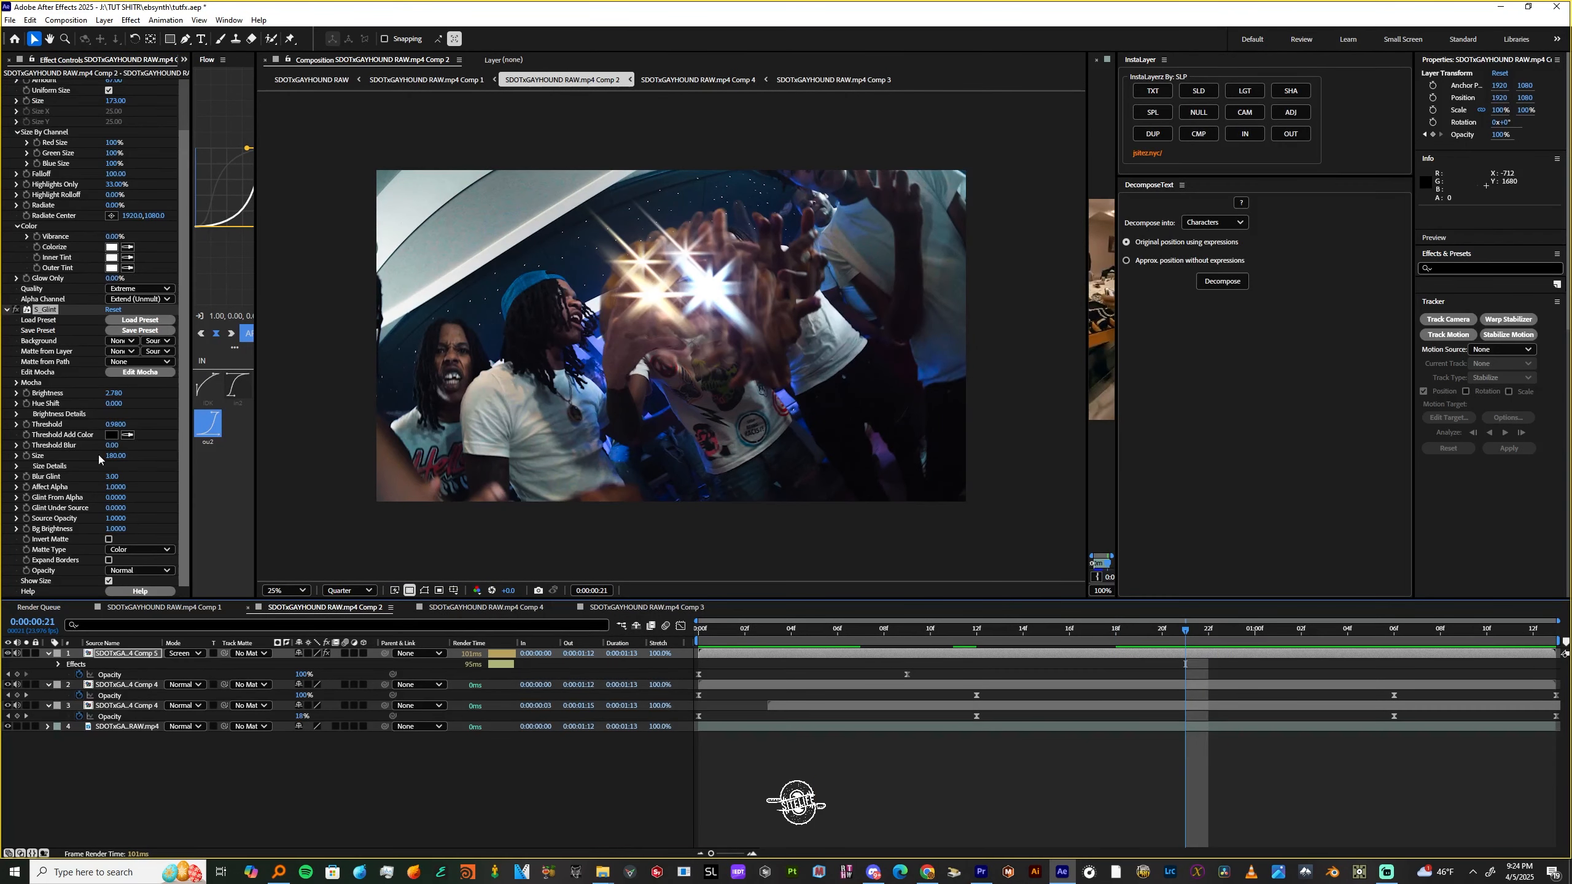
# Set the S_Glint threshold to 0.9990 and brightness to 0.500, then preview the toned-down glints
pyautogui.moveTo(116, 428); pyautogui.dragTo(149, 429)
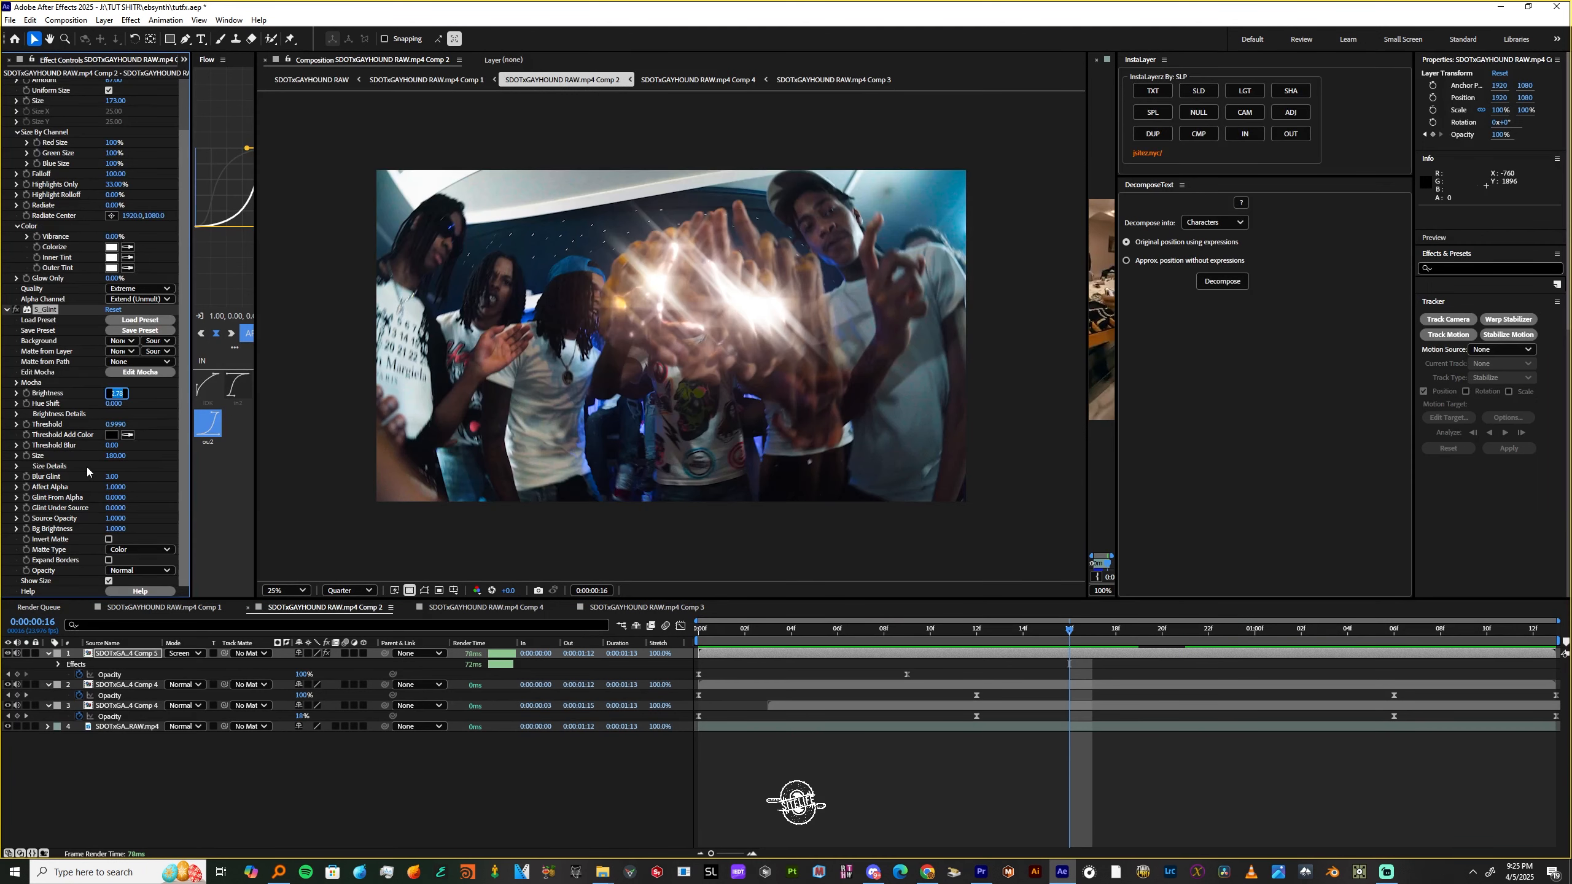
pyautogui.write('0.500')
pyautogui.press('space')
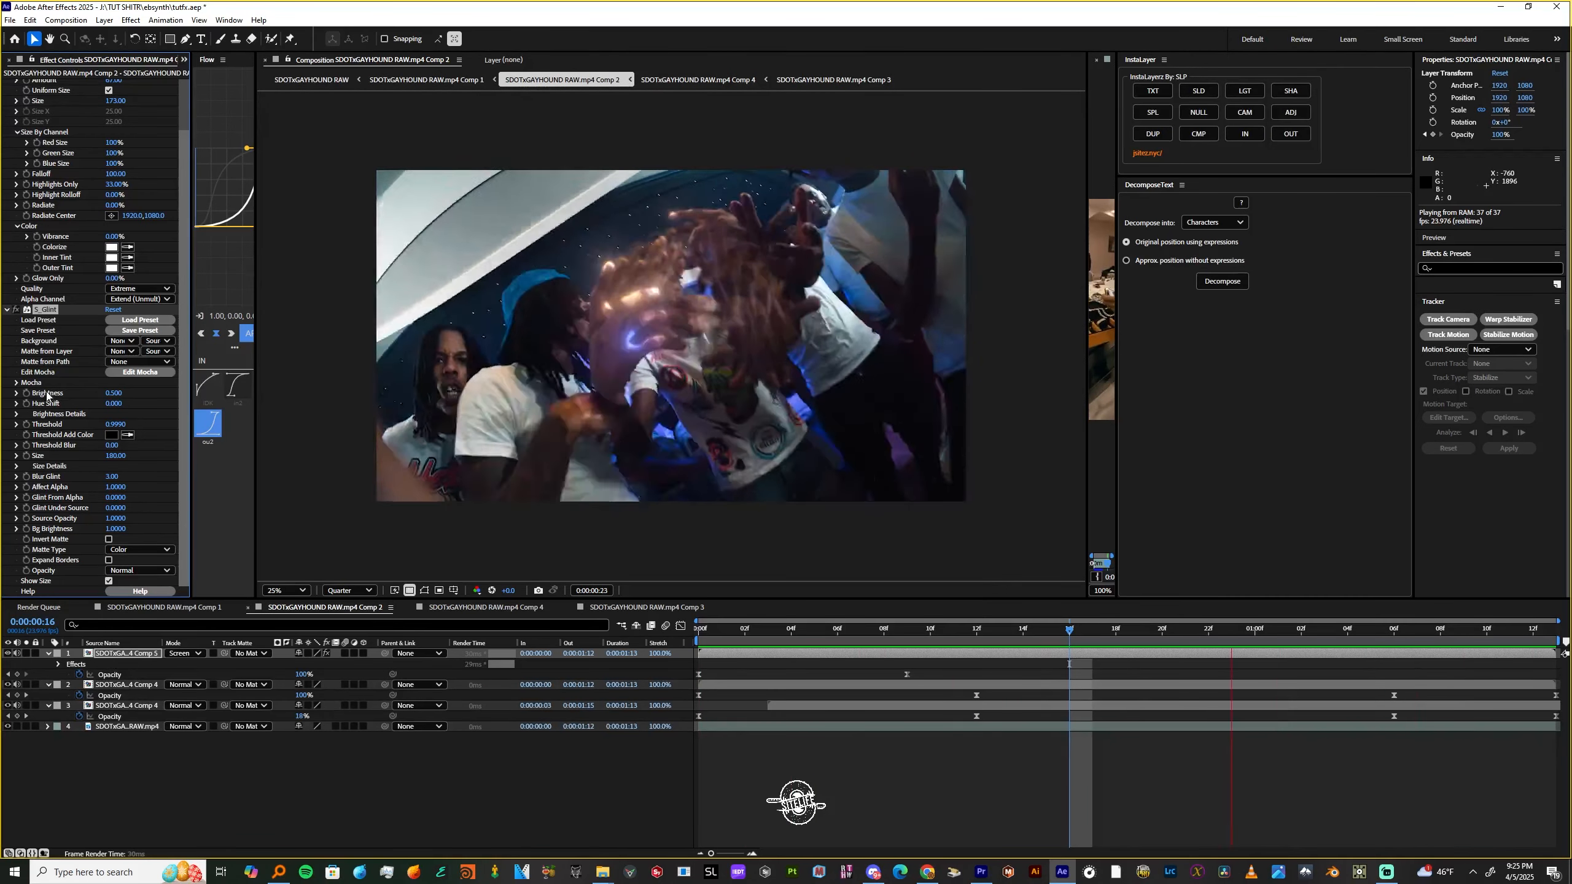
pyautogui.press('space')
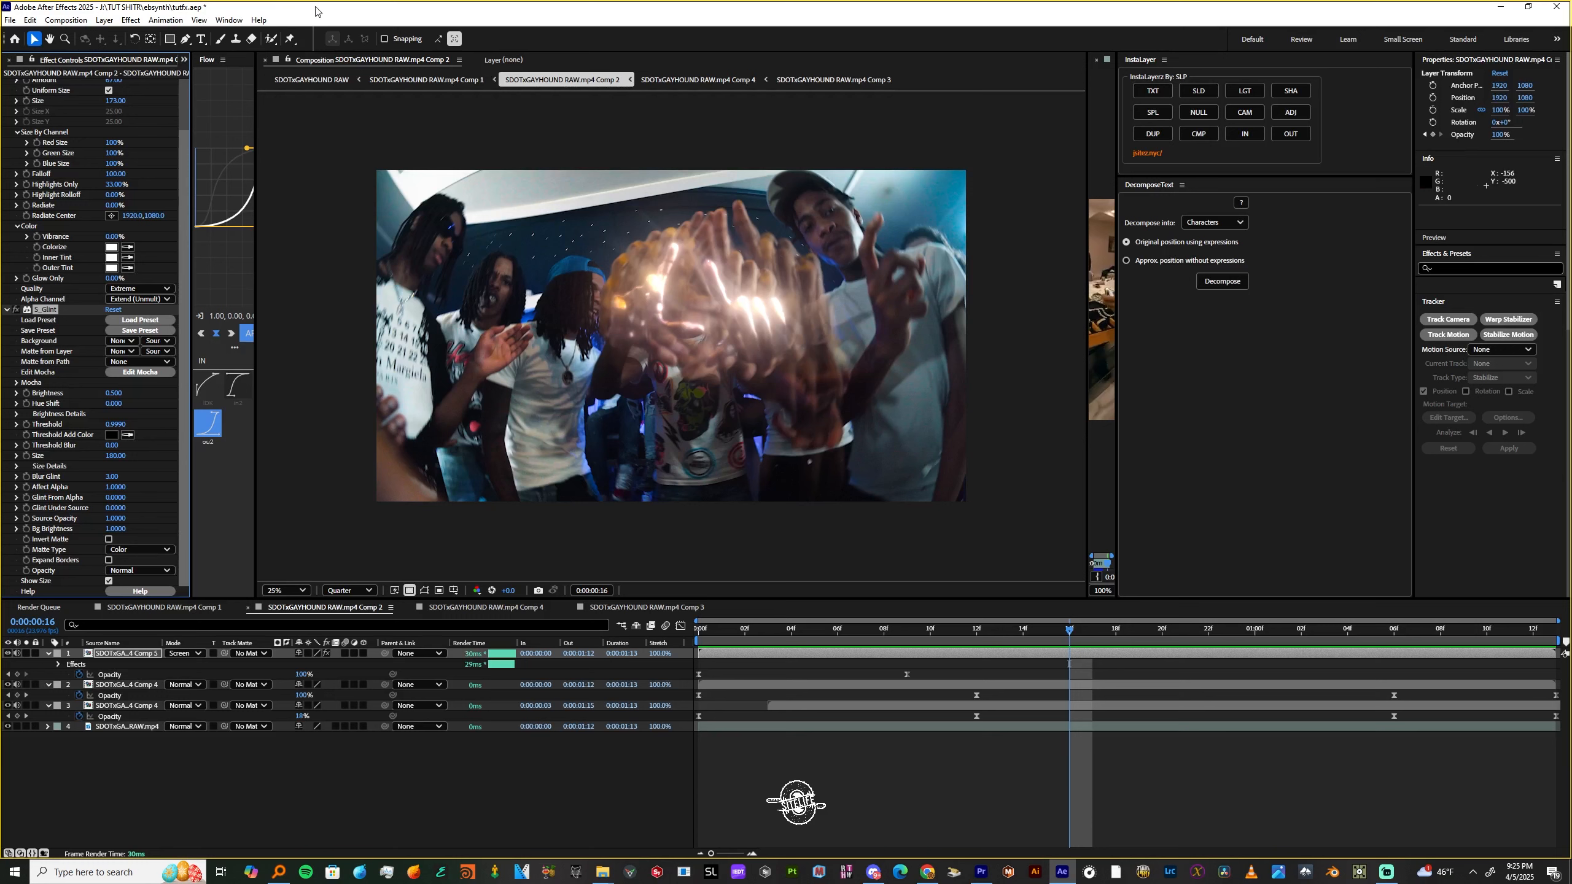